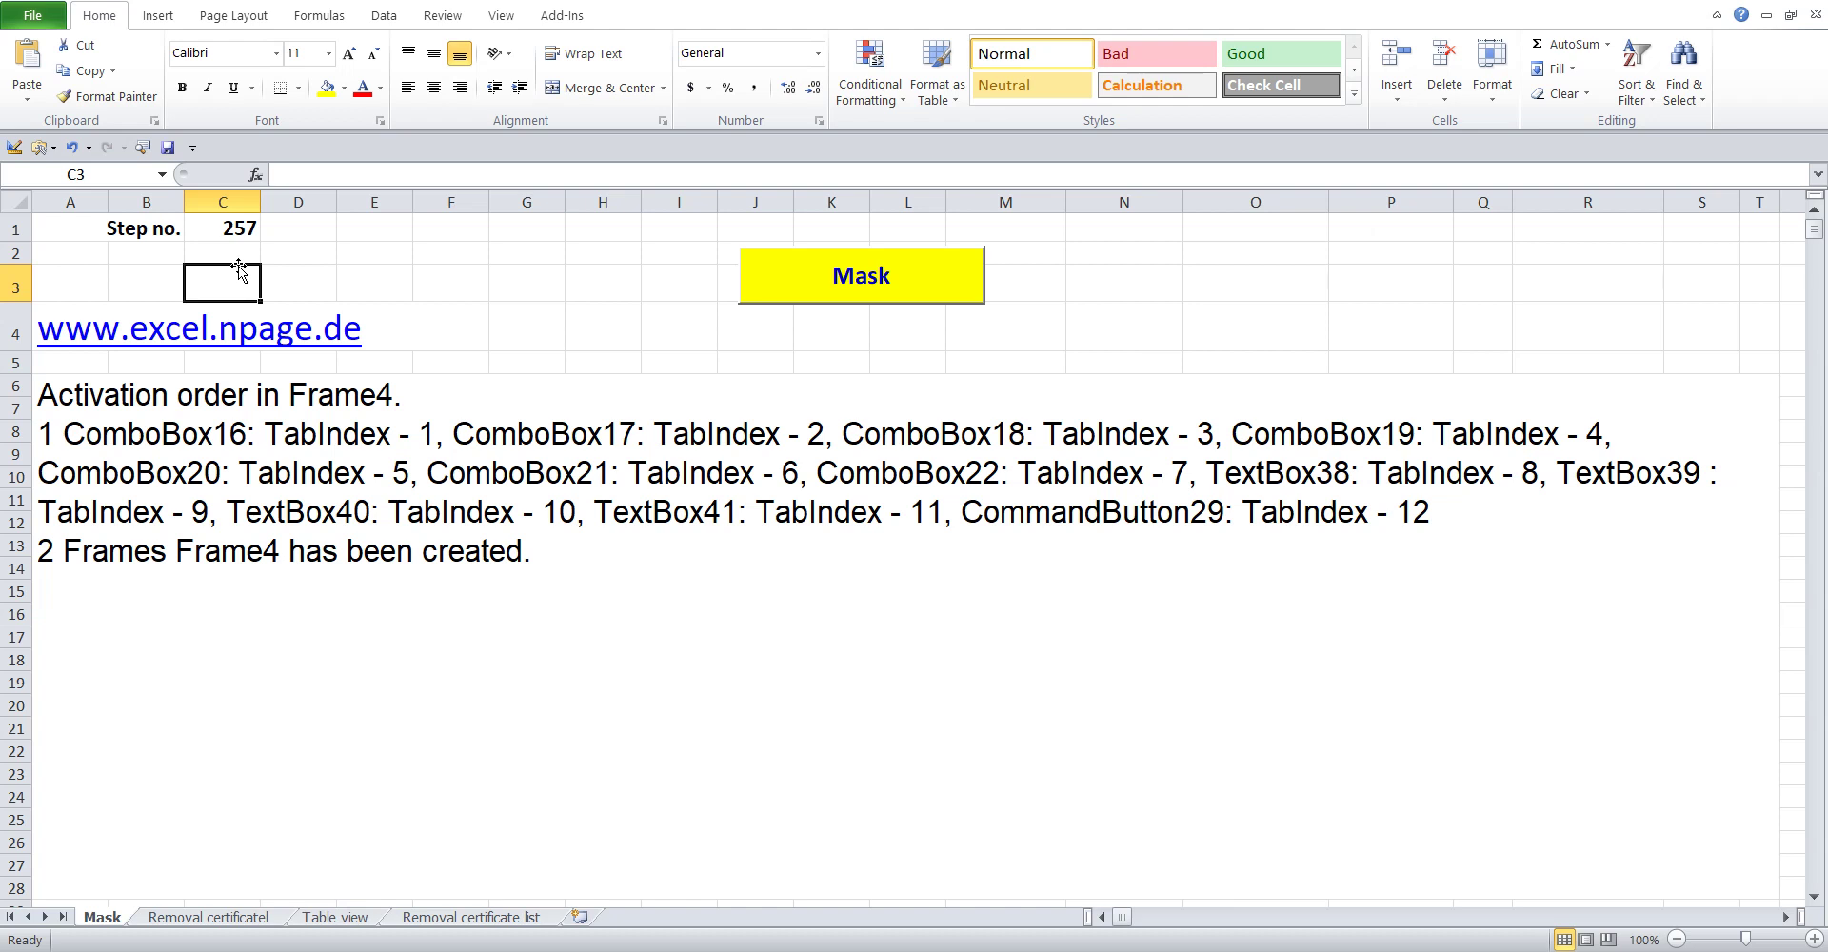
Step: Change the step number in cell C1 from 257 to 258
click(223, 228)
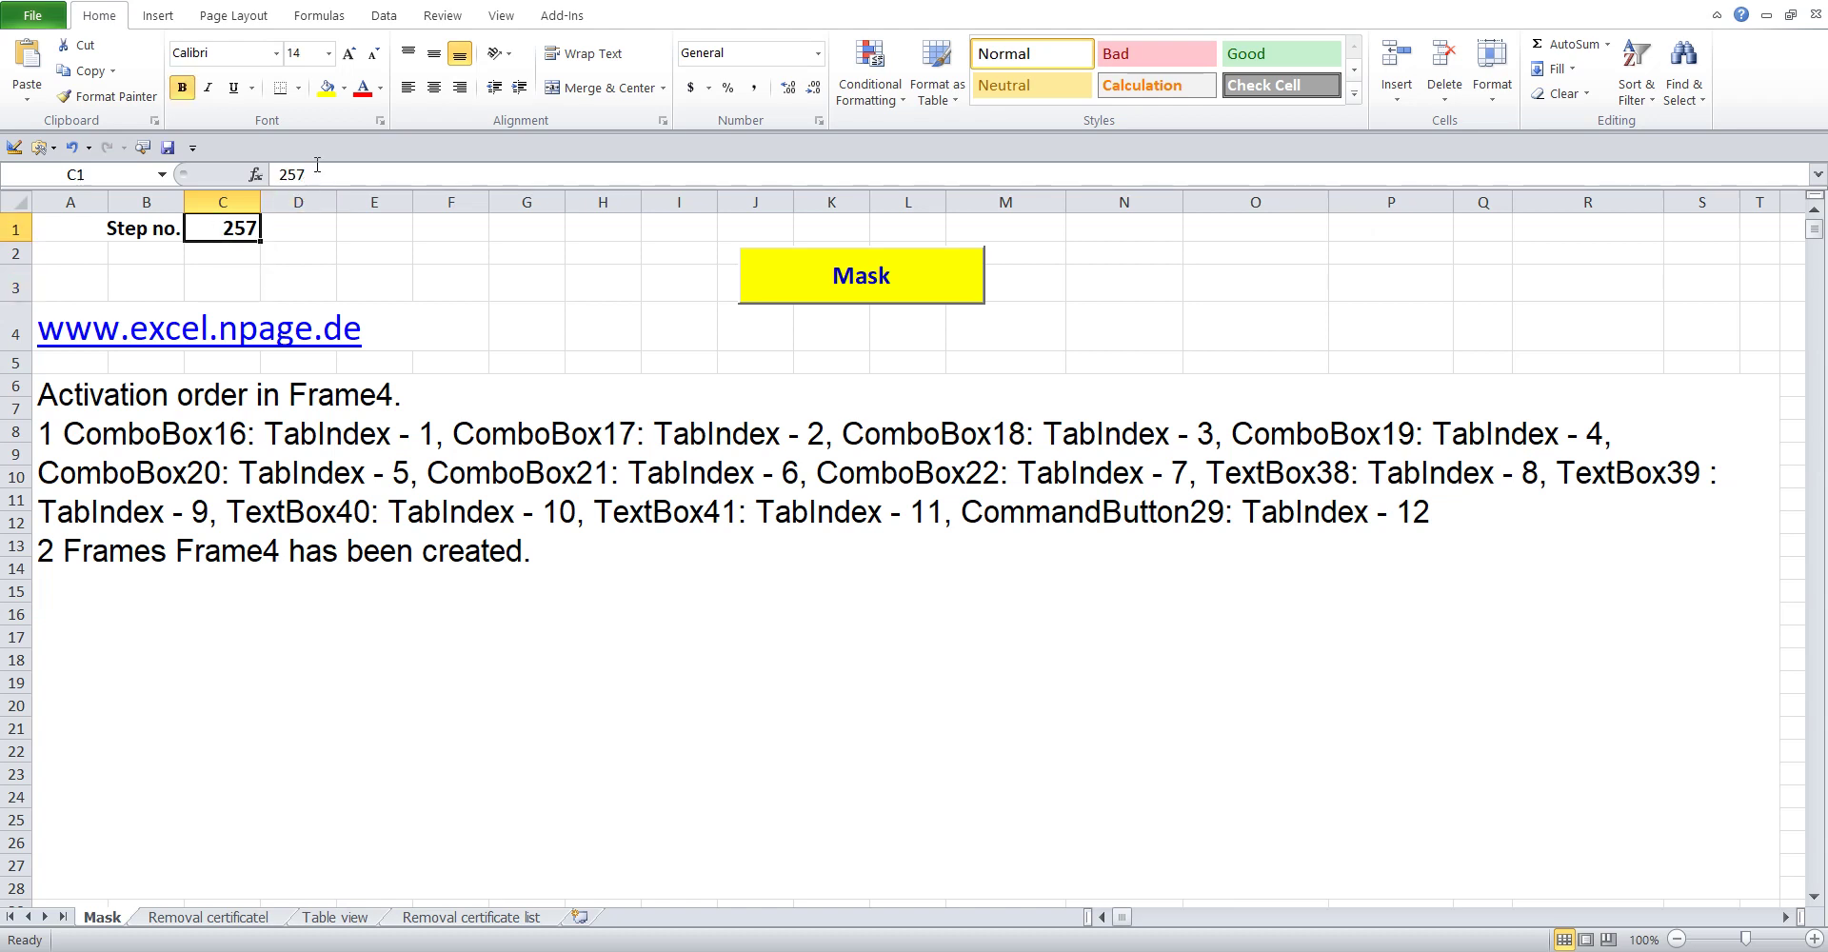
key(F2)
key(BackSpace)
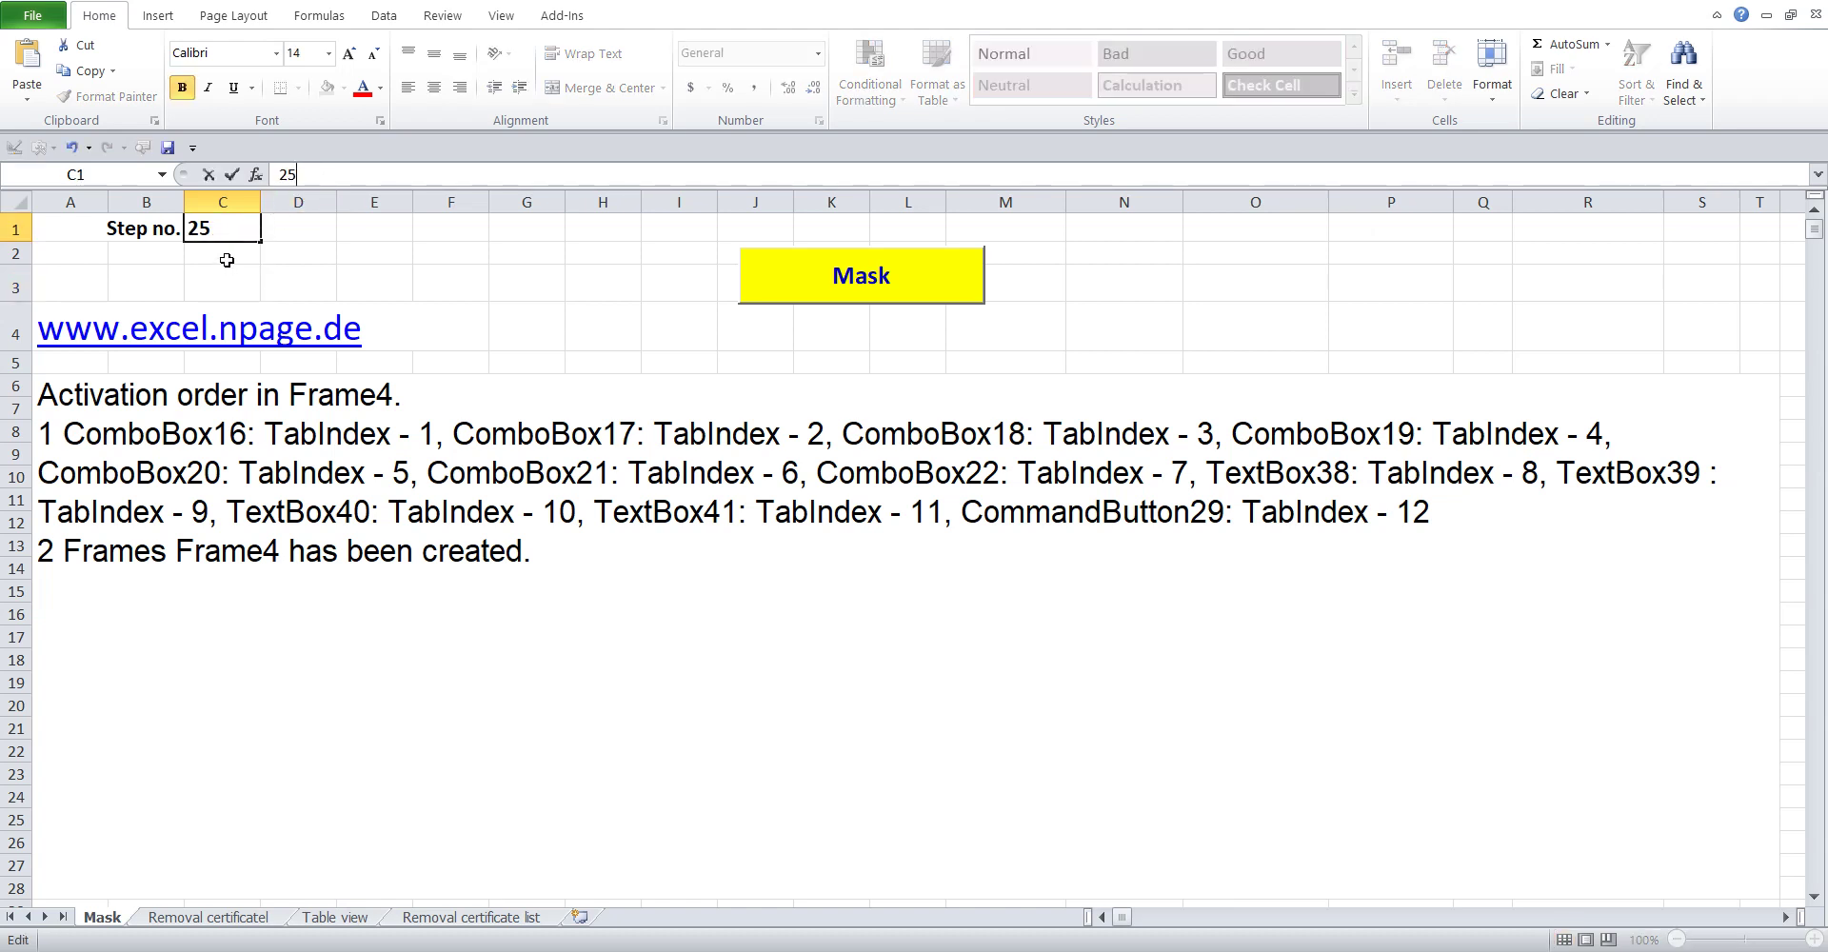
text(8)
key(Return)
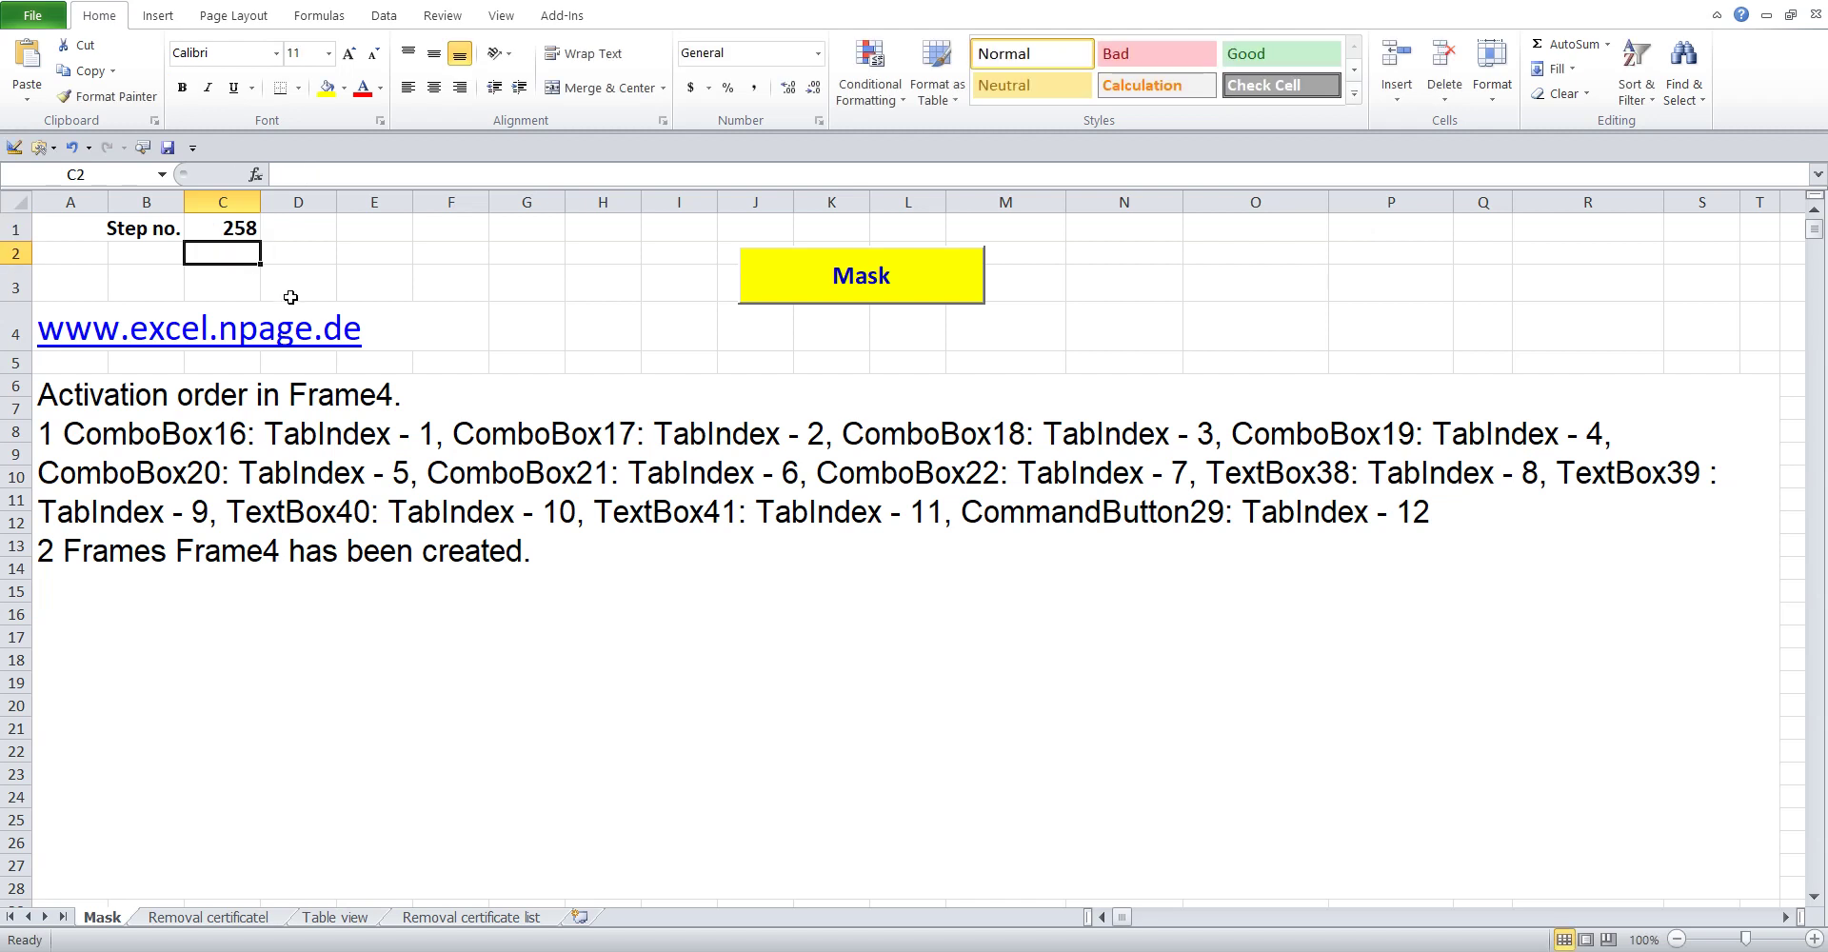
Step: Review the Frame4 activation-order notes in A6 and leave them unchanged
double_click(291, 394)
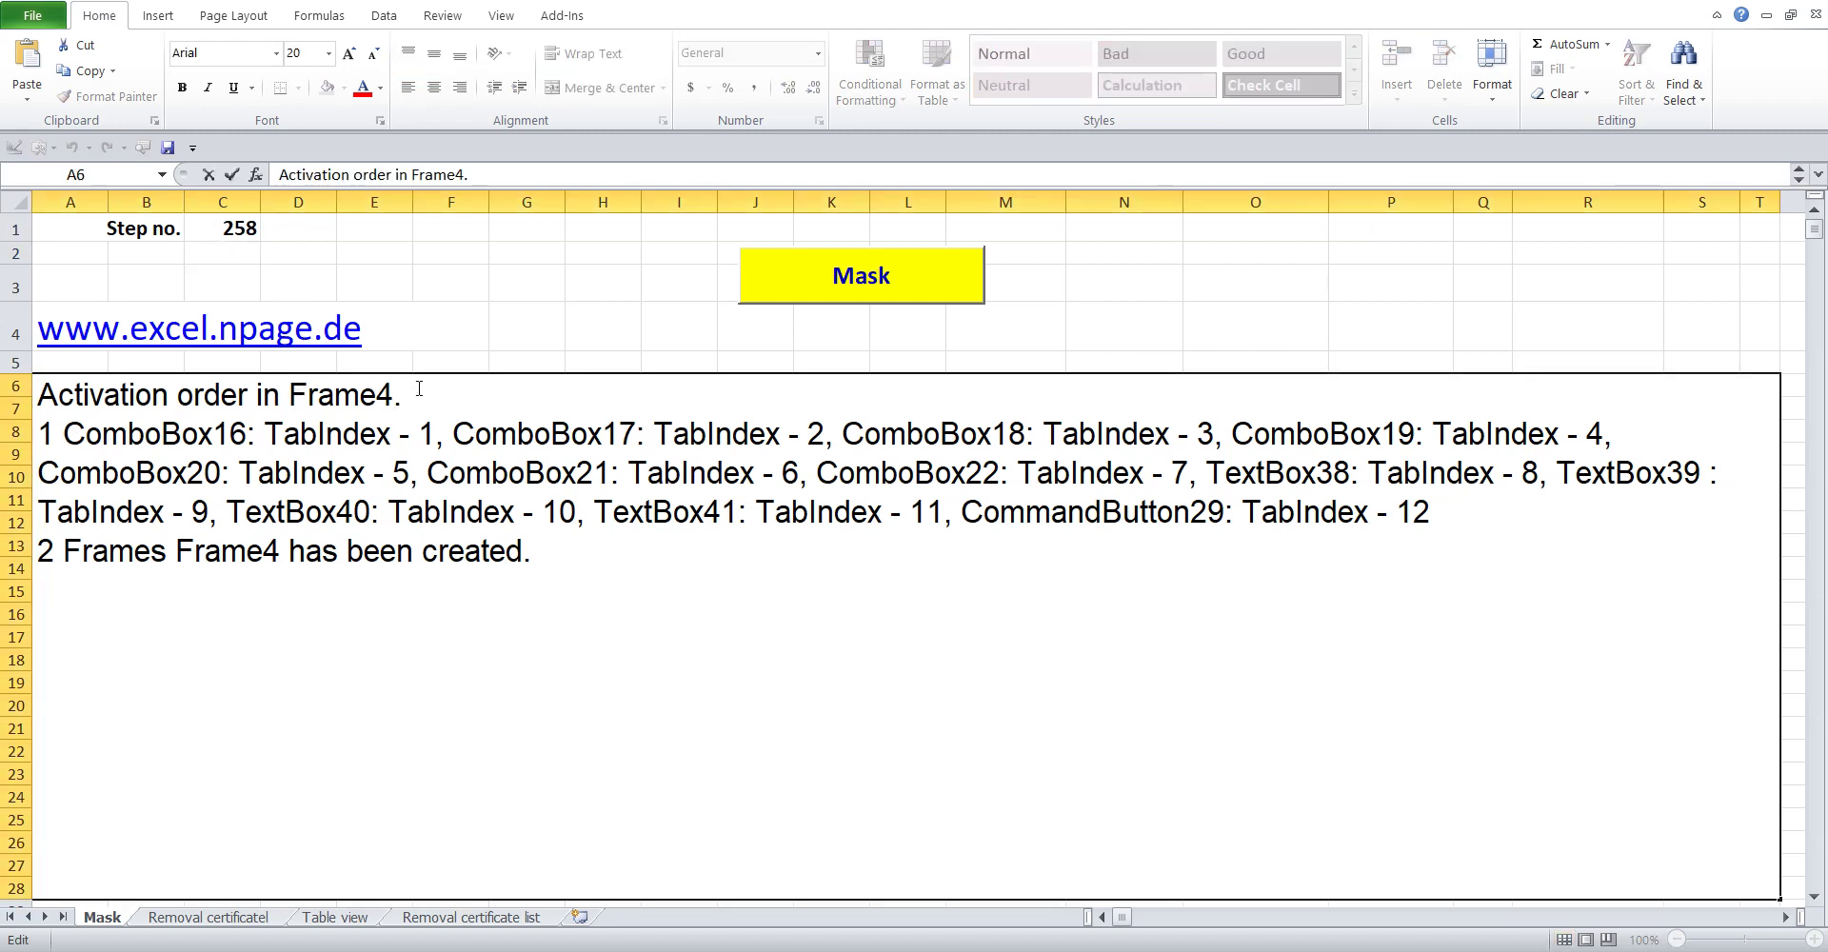
drag(419, 388, 3, 392)
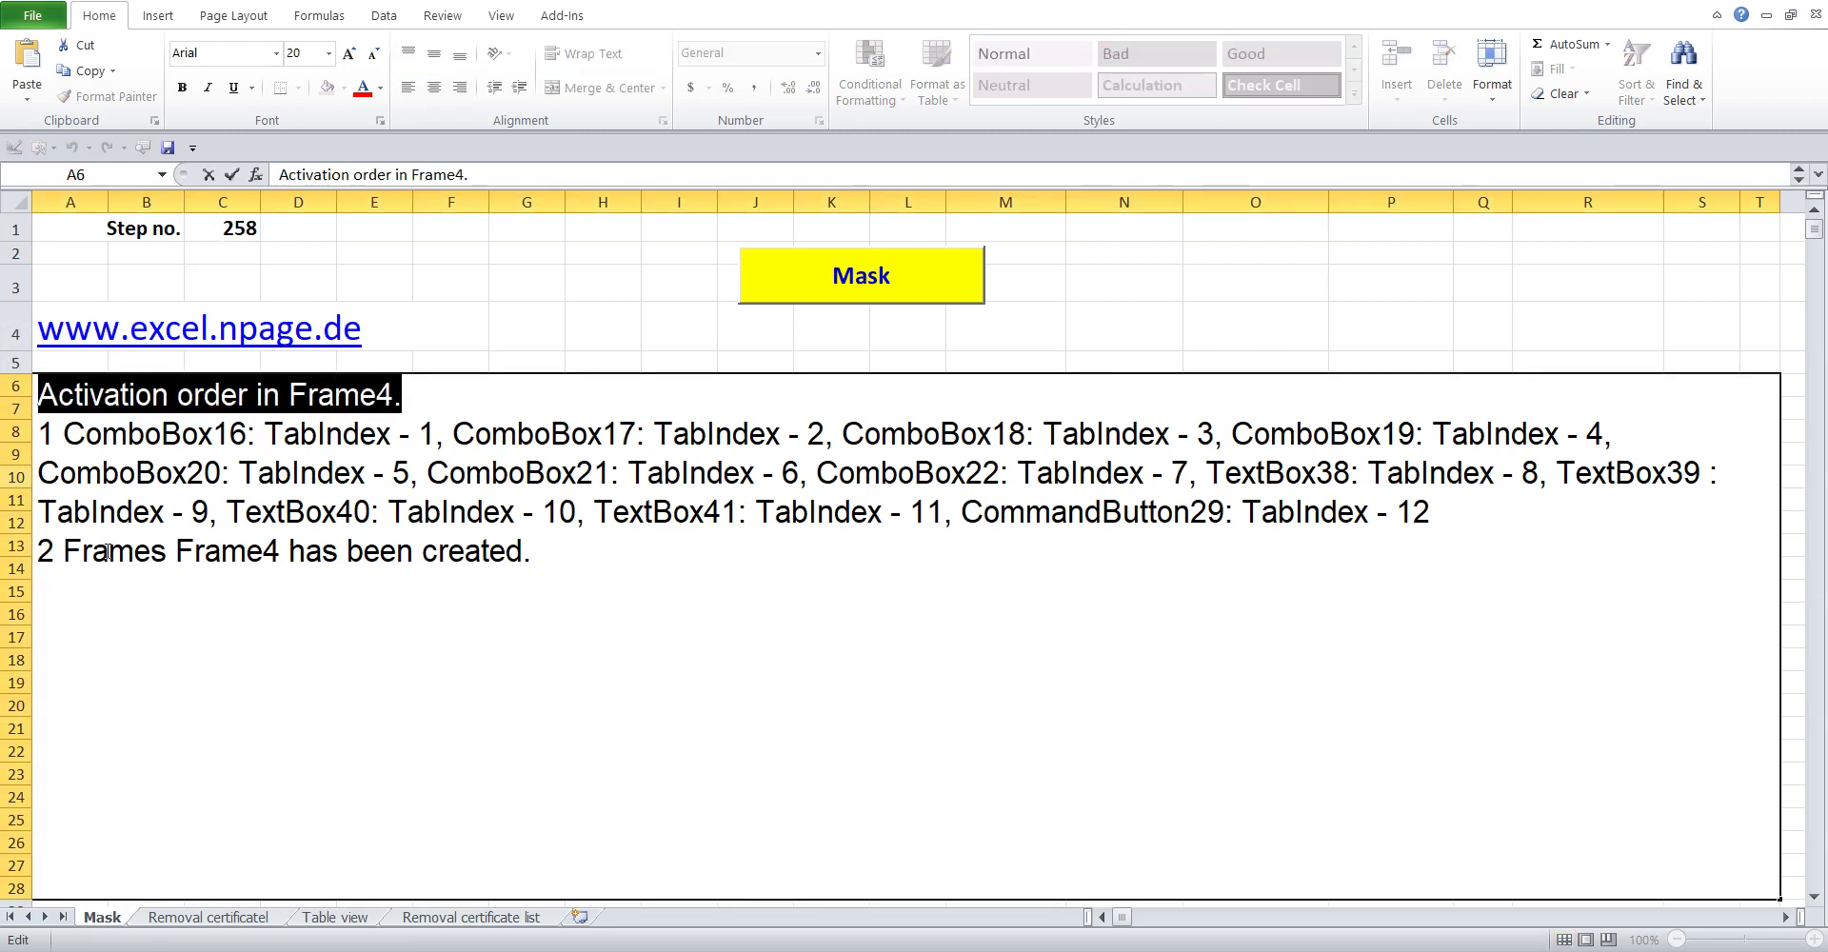
drag(48, 434, 1492, 509)
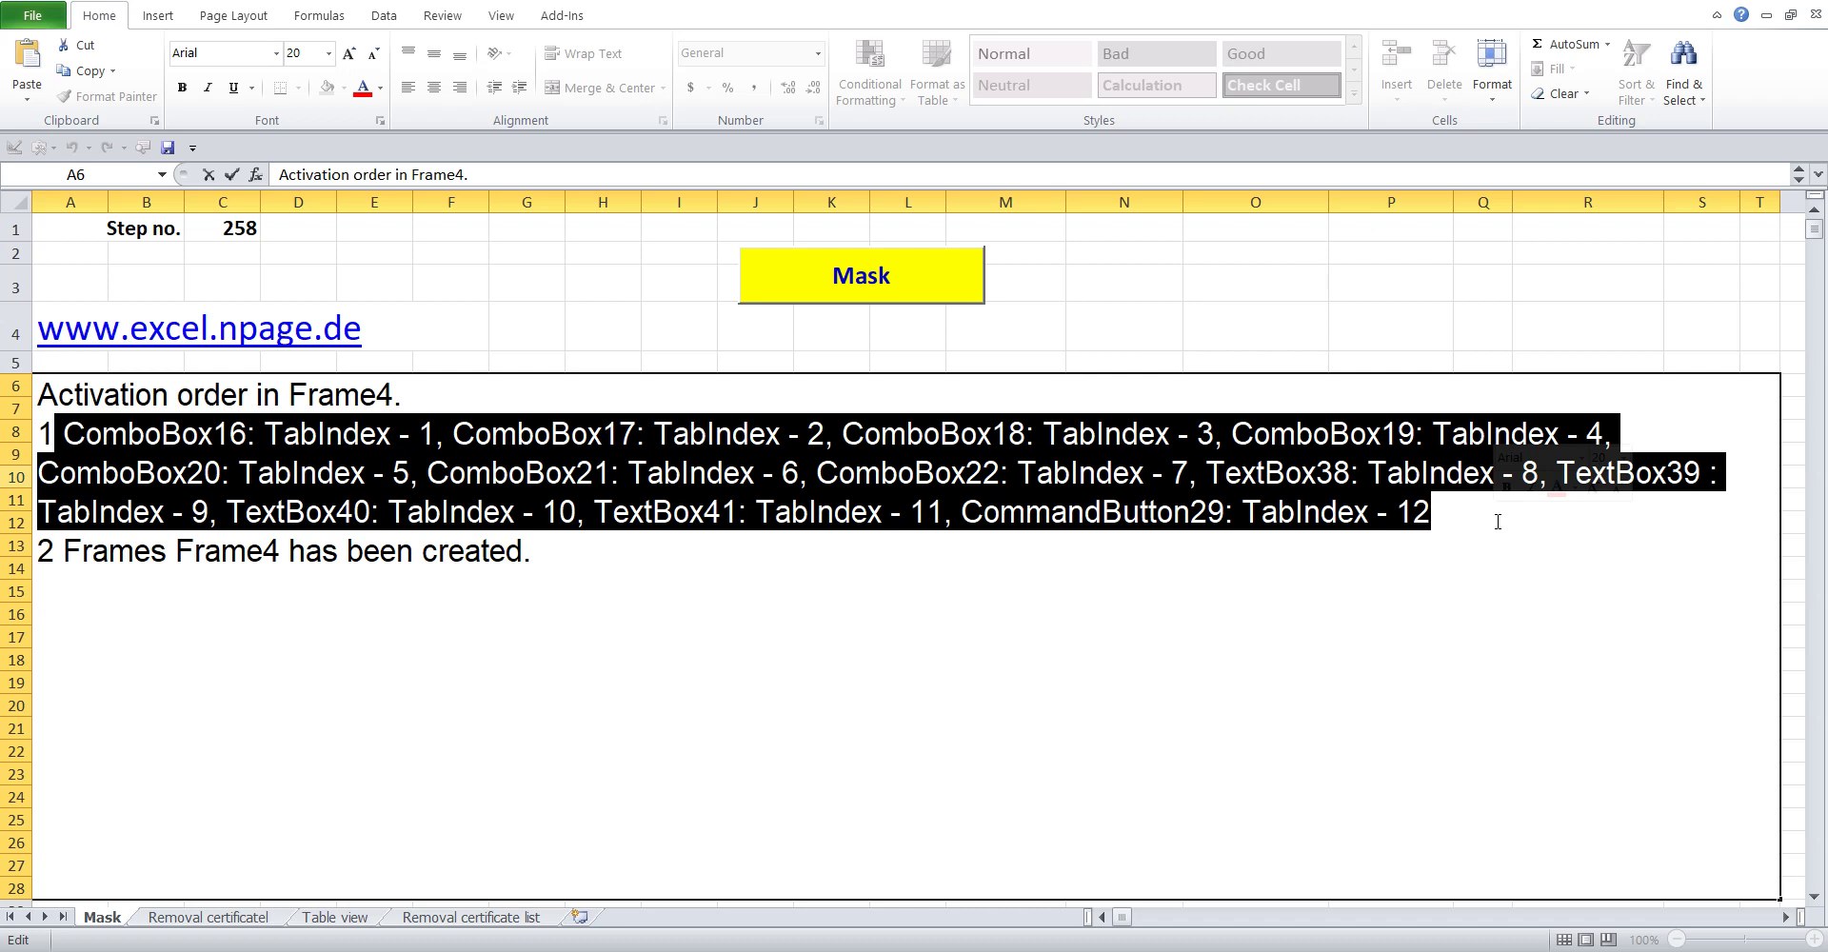
click(1137, 277)
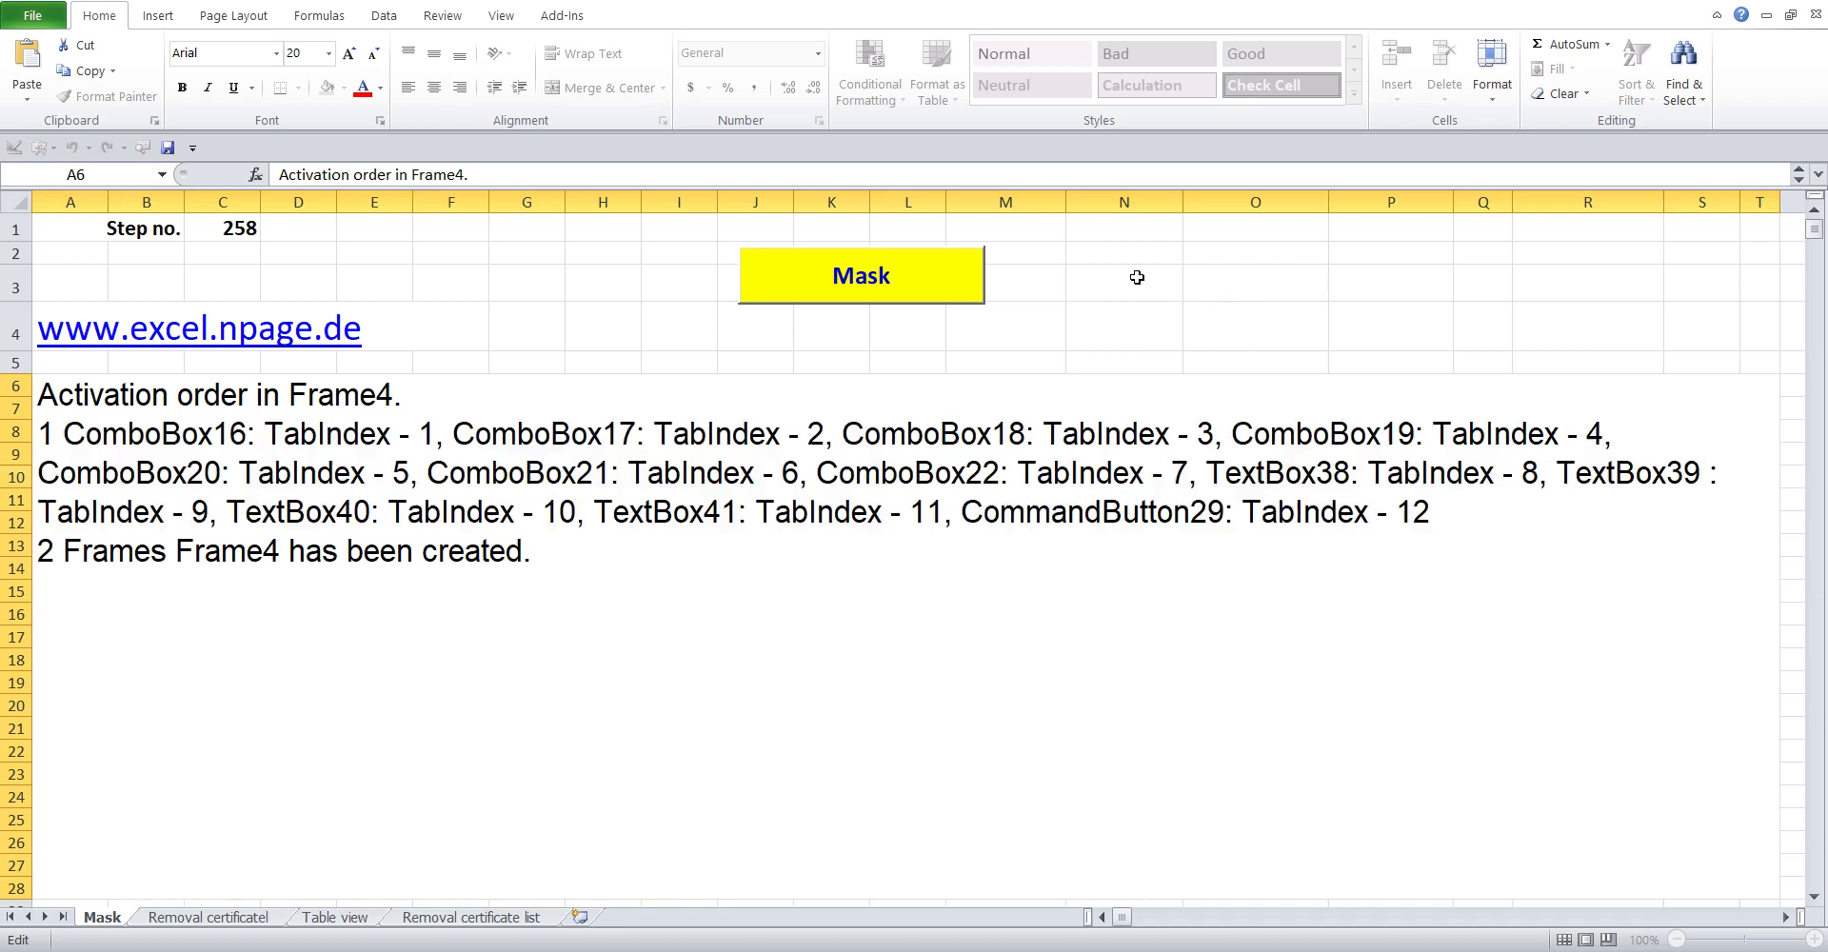
Step: Open the Mask sheet's code in the VBA editor and open UserForm1 in the form designer
right_click(95, 921)
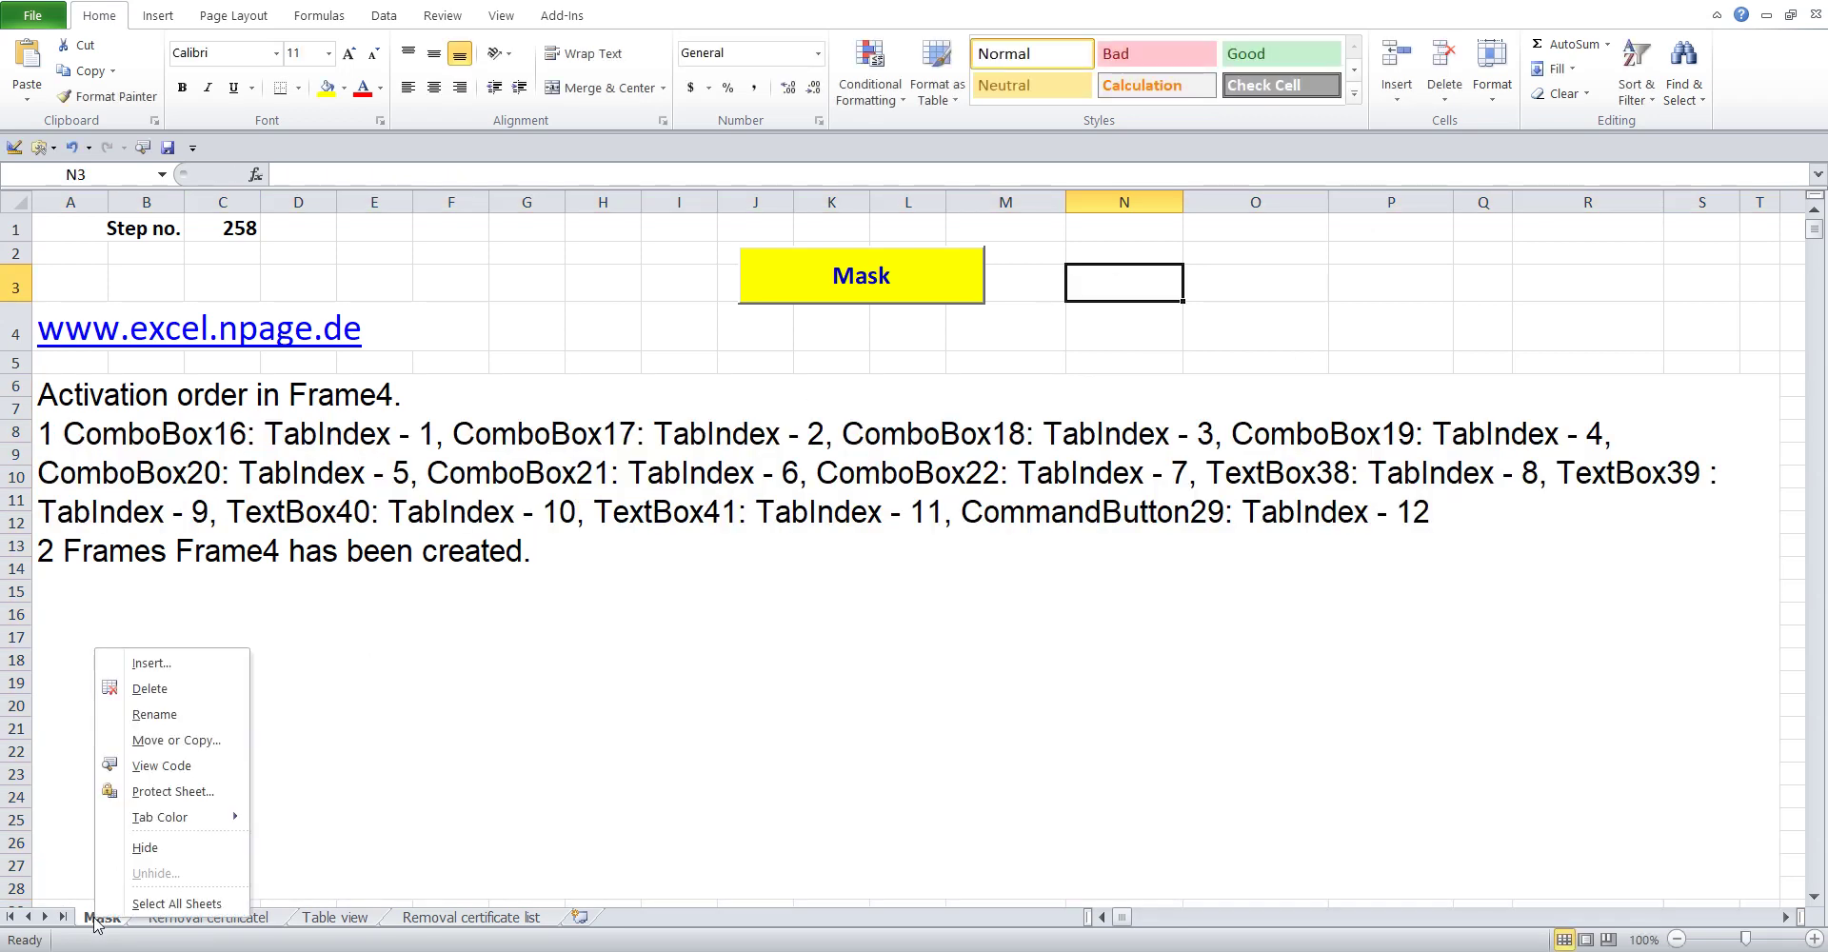
click(180, 769)
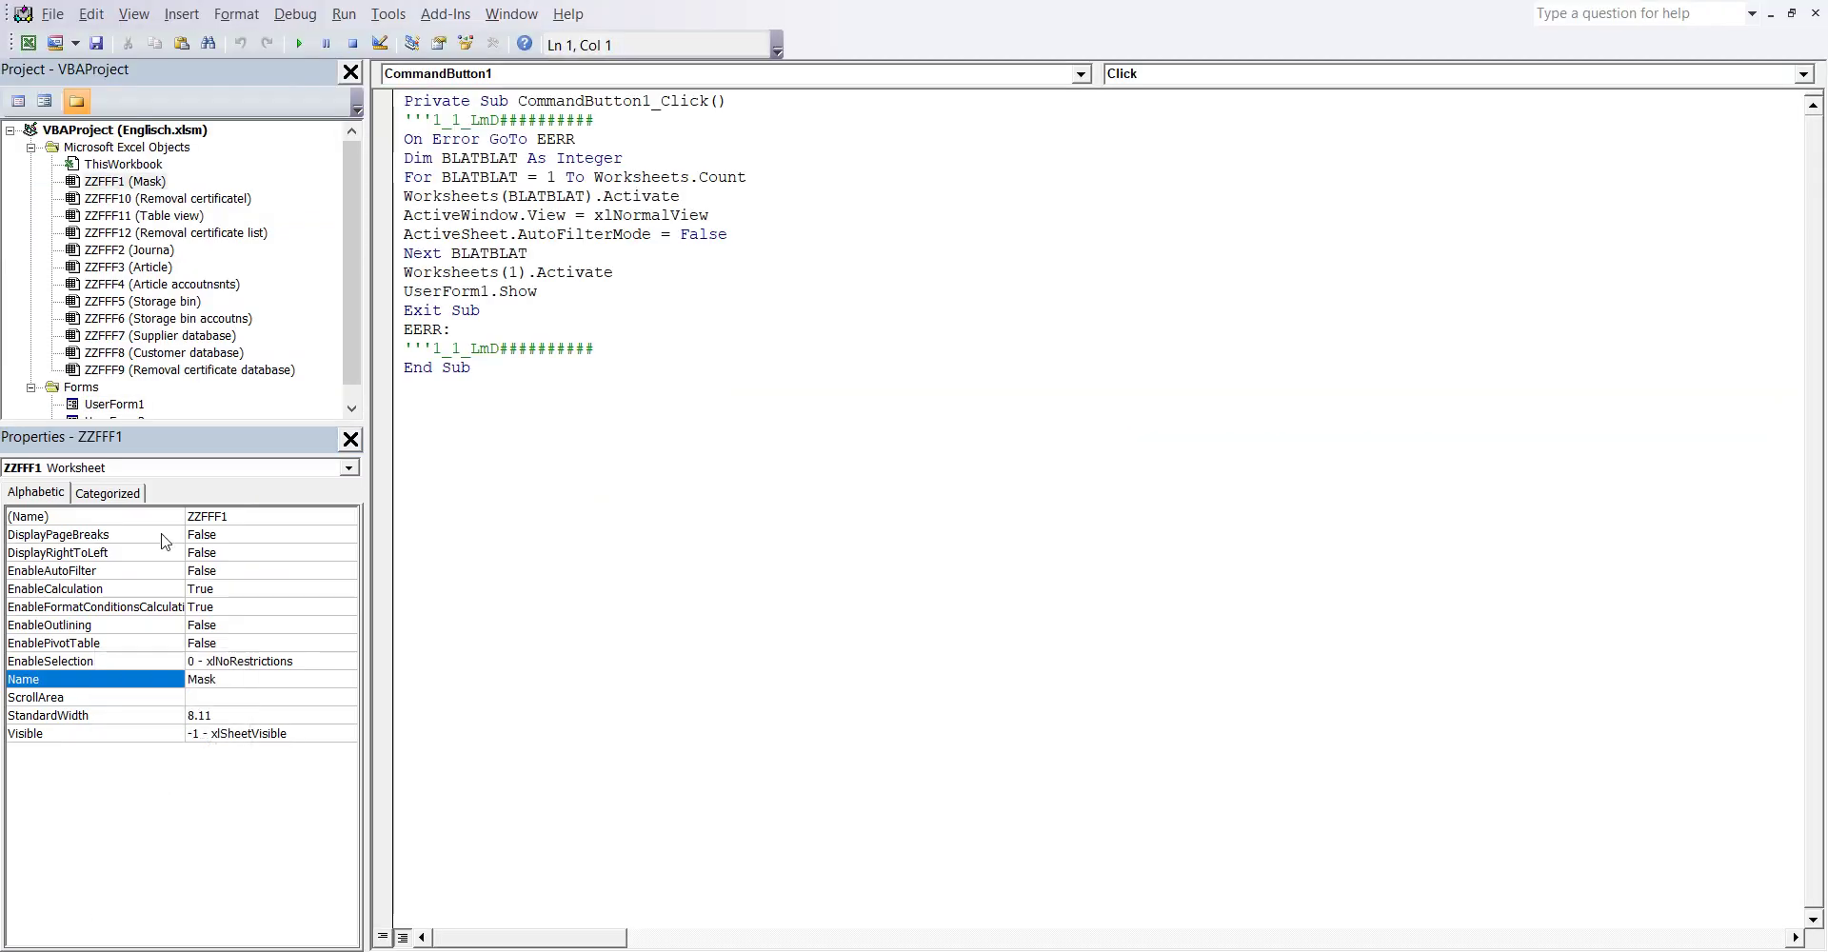
click(102, 410)
double_click(102, 411)
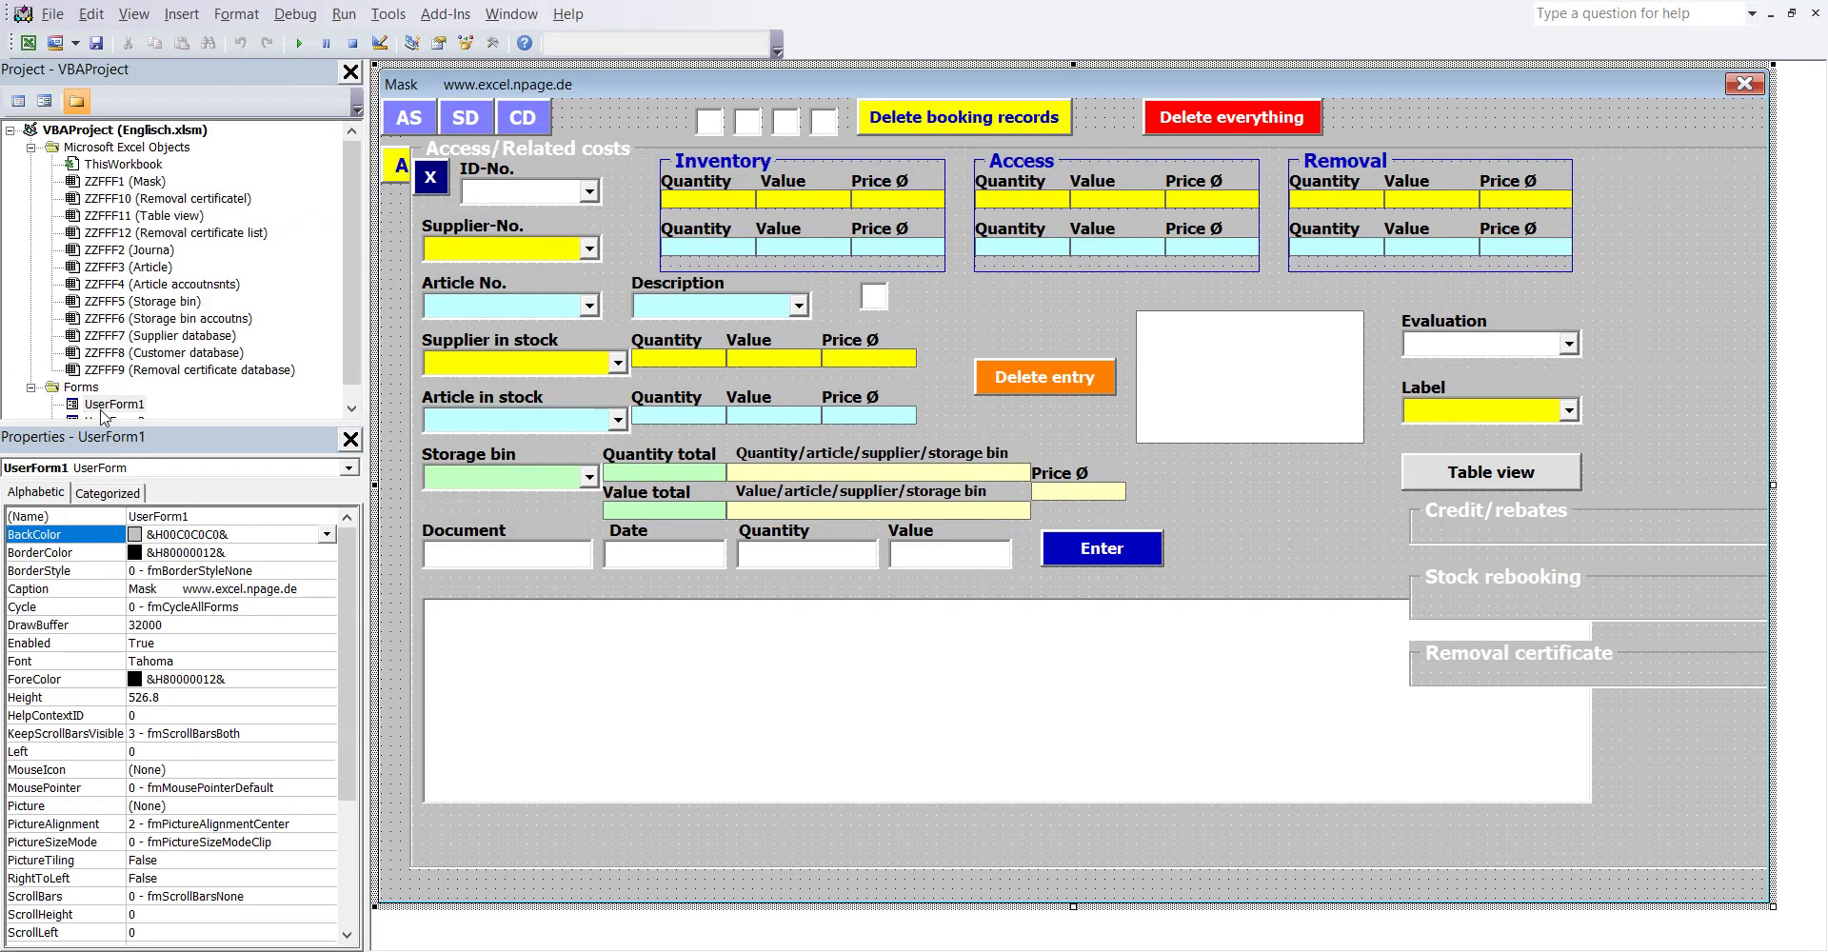
Step: Confirm the ID-No. combo box (ComboBox16) has TabIndex 1, then select the Supplier-No. box
click(545, 195)
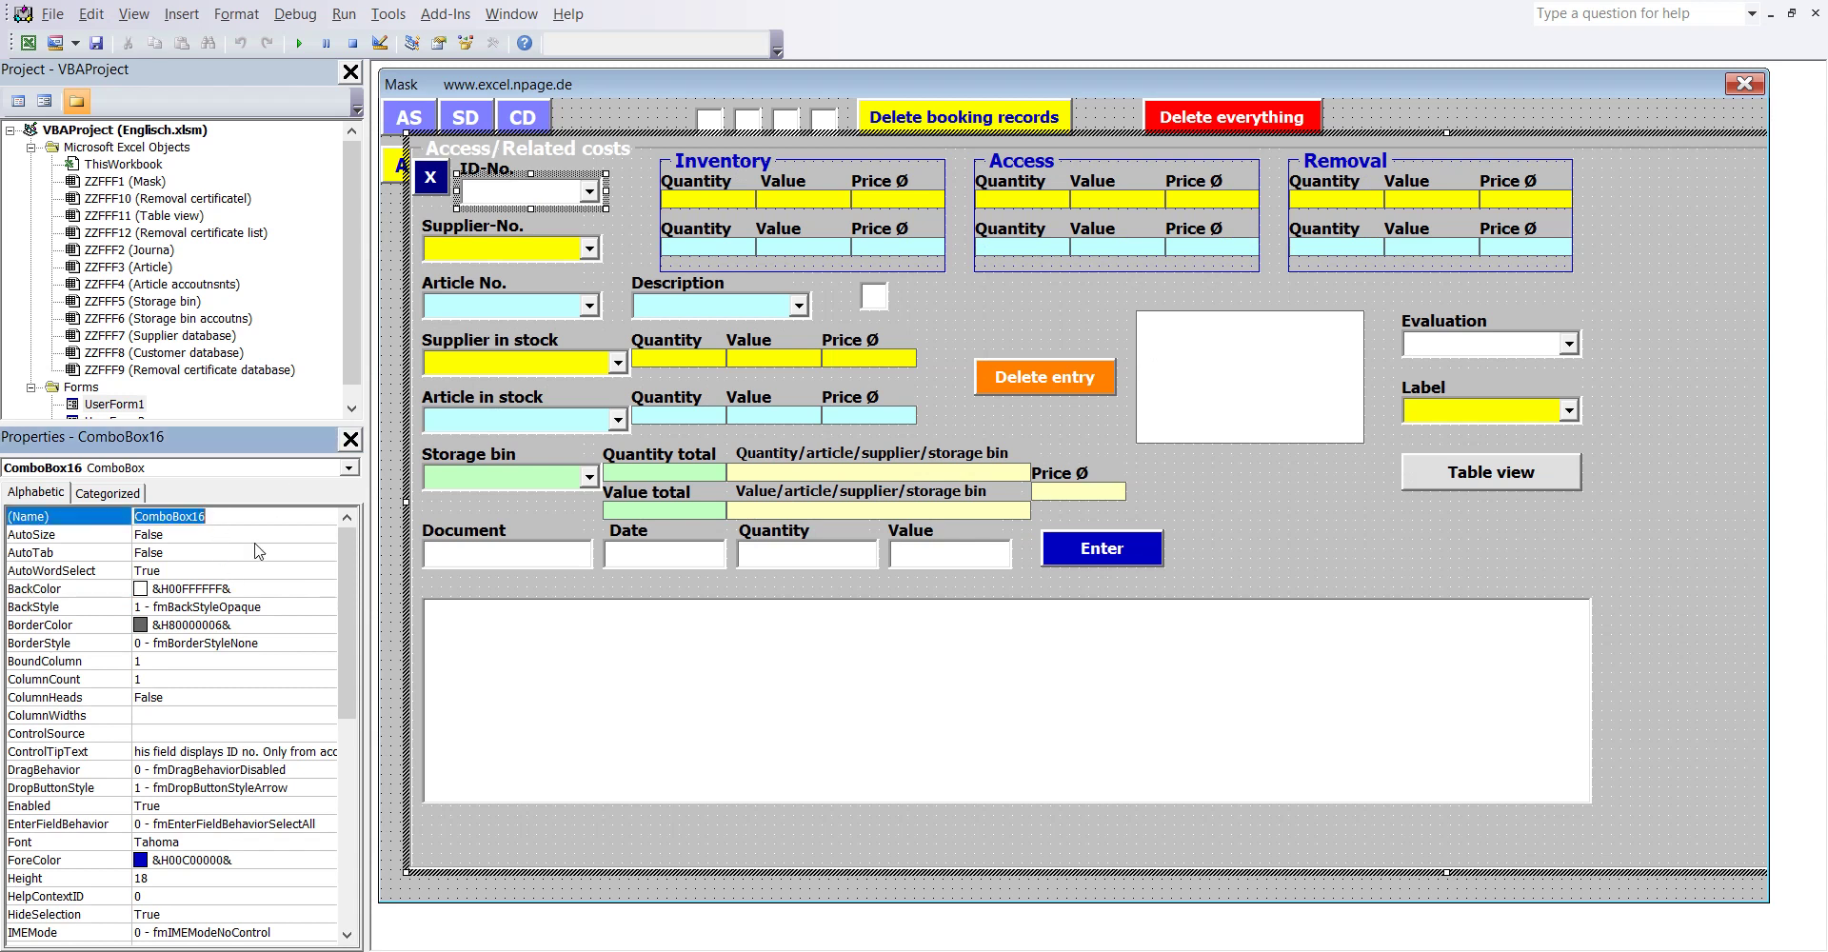
drag(349, 567, 345, 750)
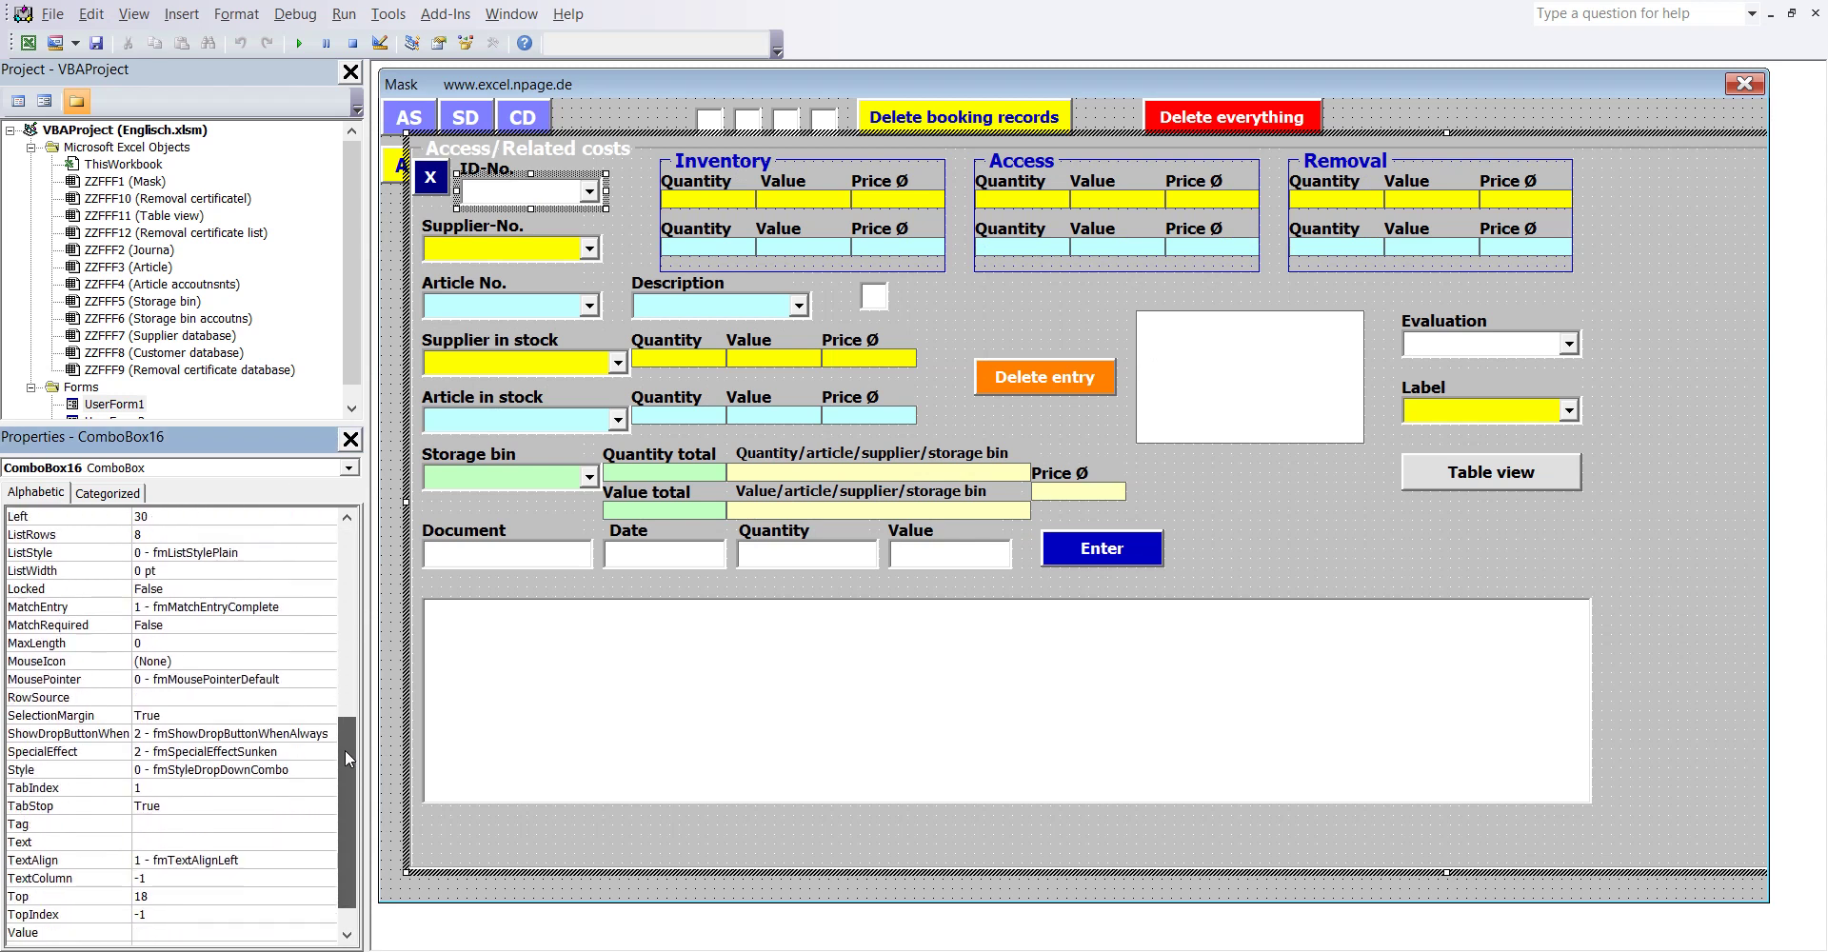
click(155, 737)
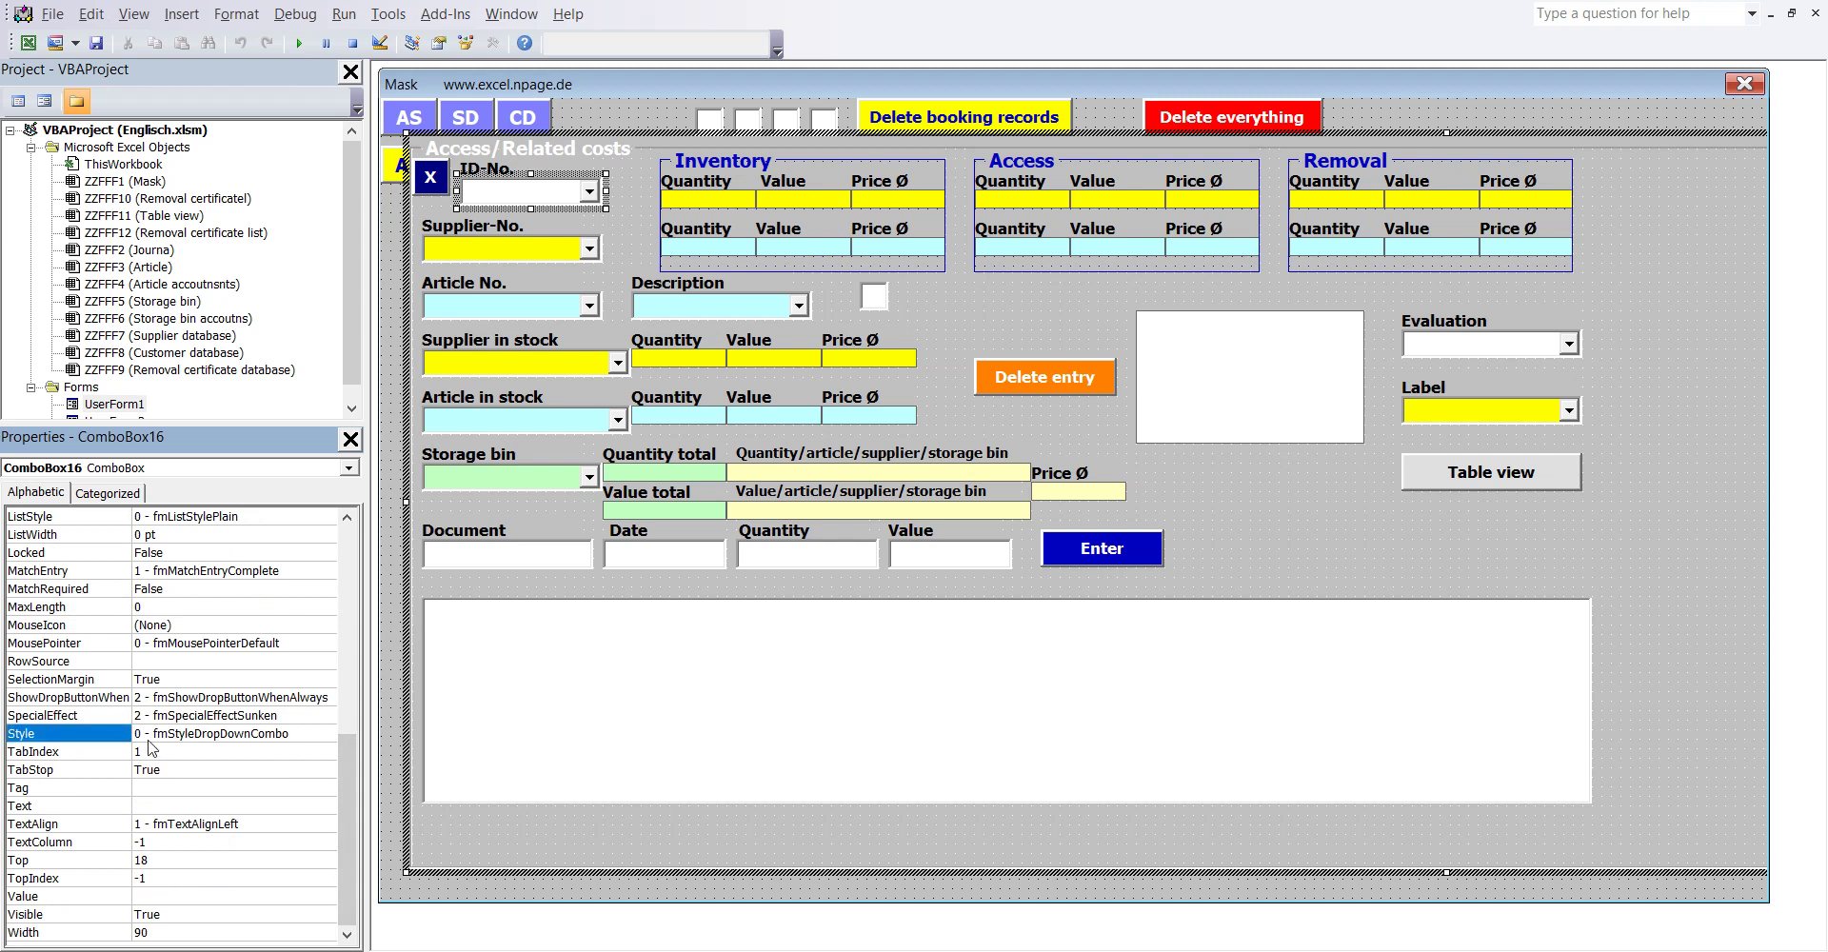
click(153, 751)
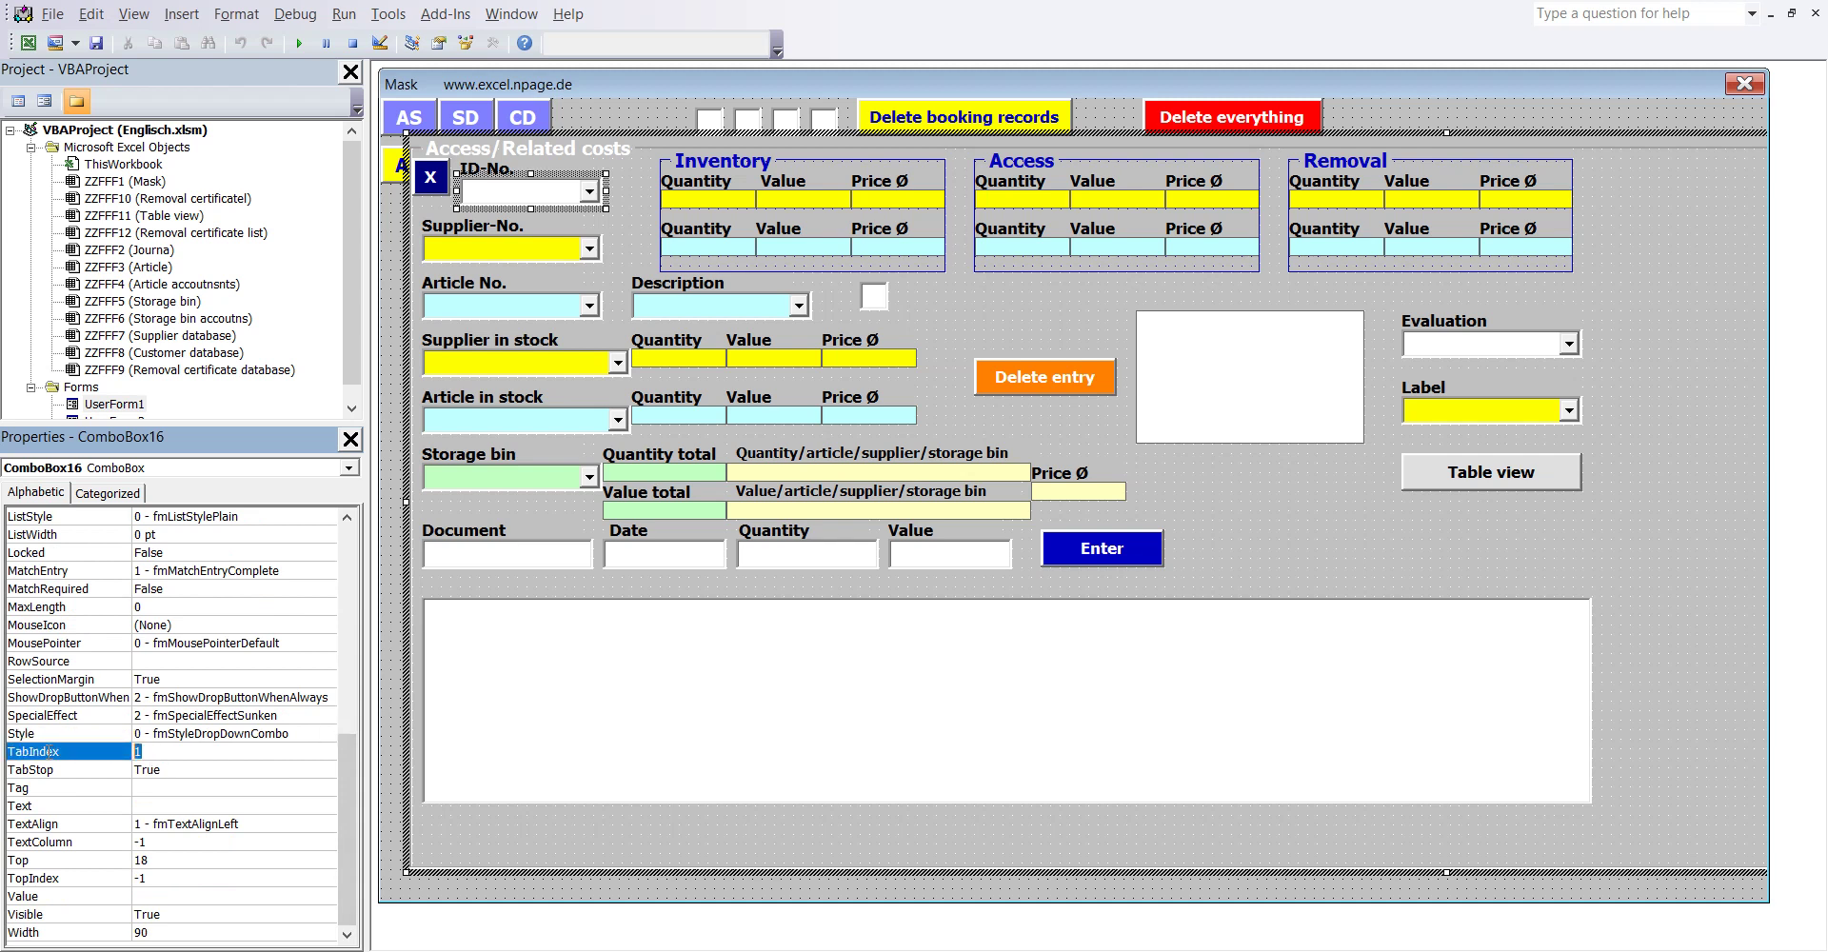
click(153, 751)
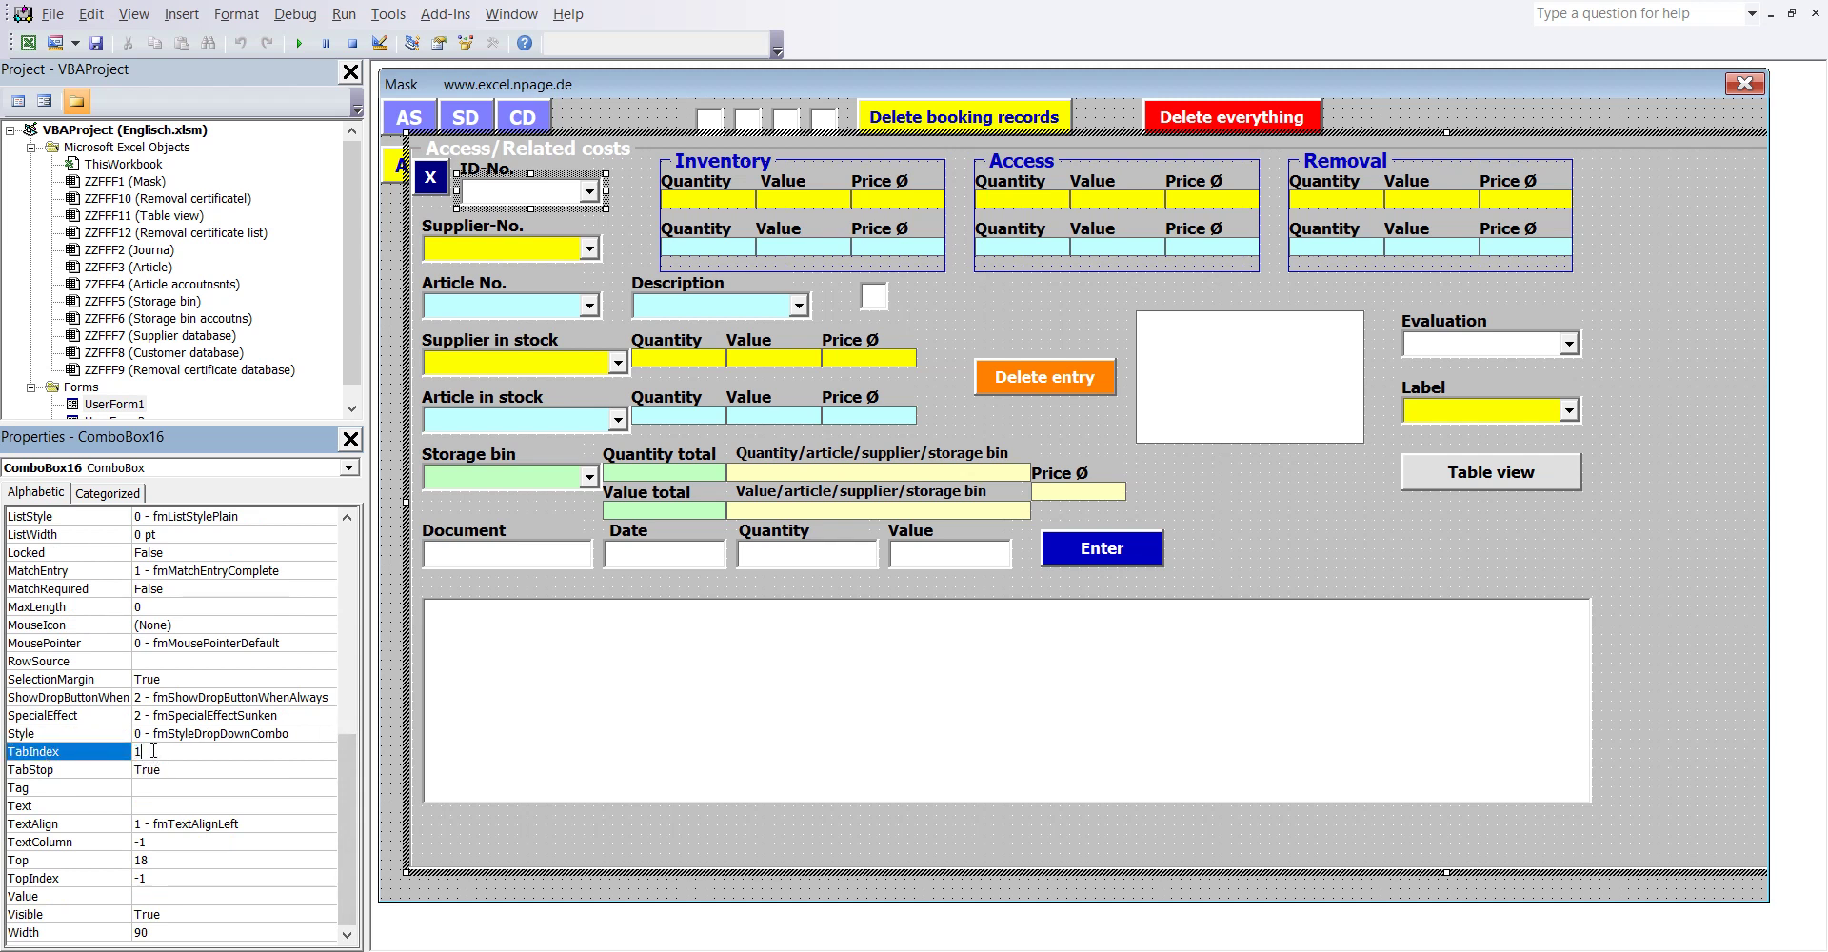
click(539, 245)
Step: Verify the Article No., Description and Supplier in stock combo boxes show TabIndex 3, 4 and 5
click(348, 468)
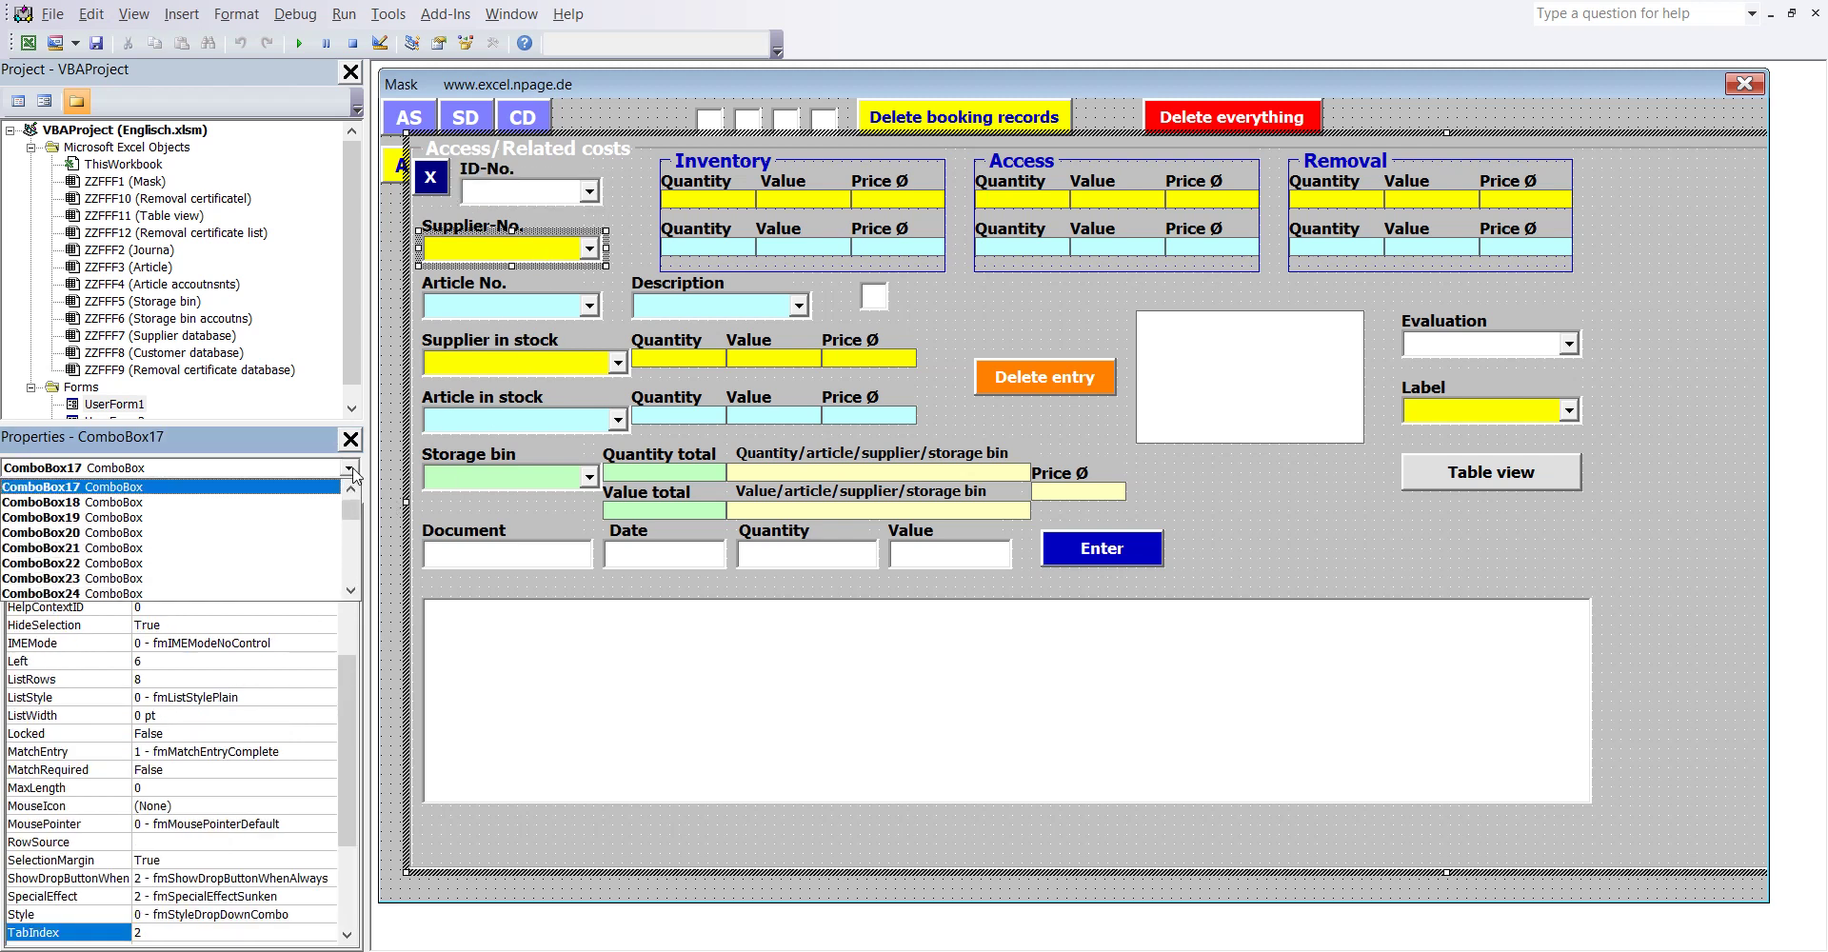
click(348, 468)
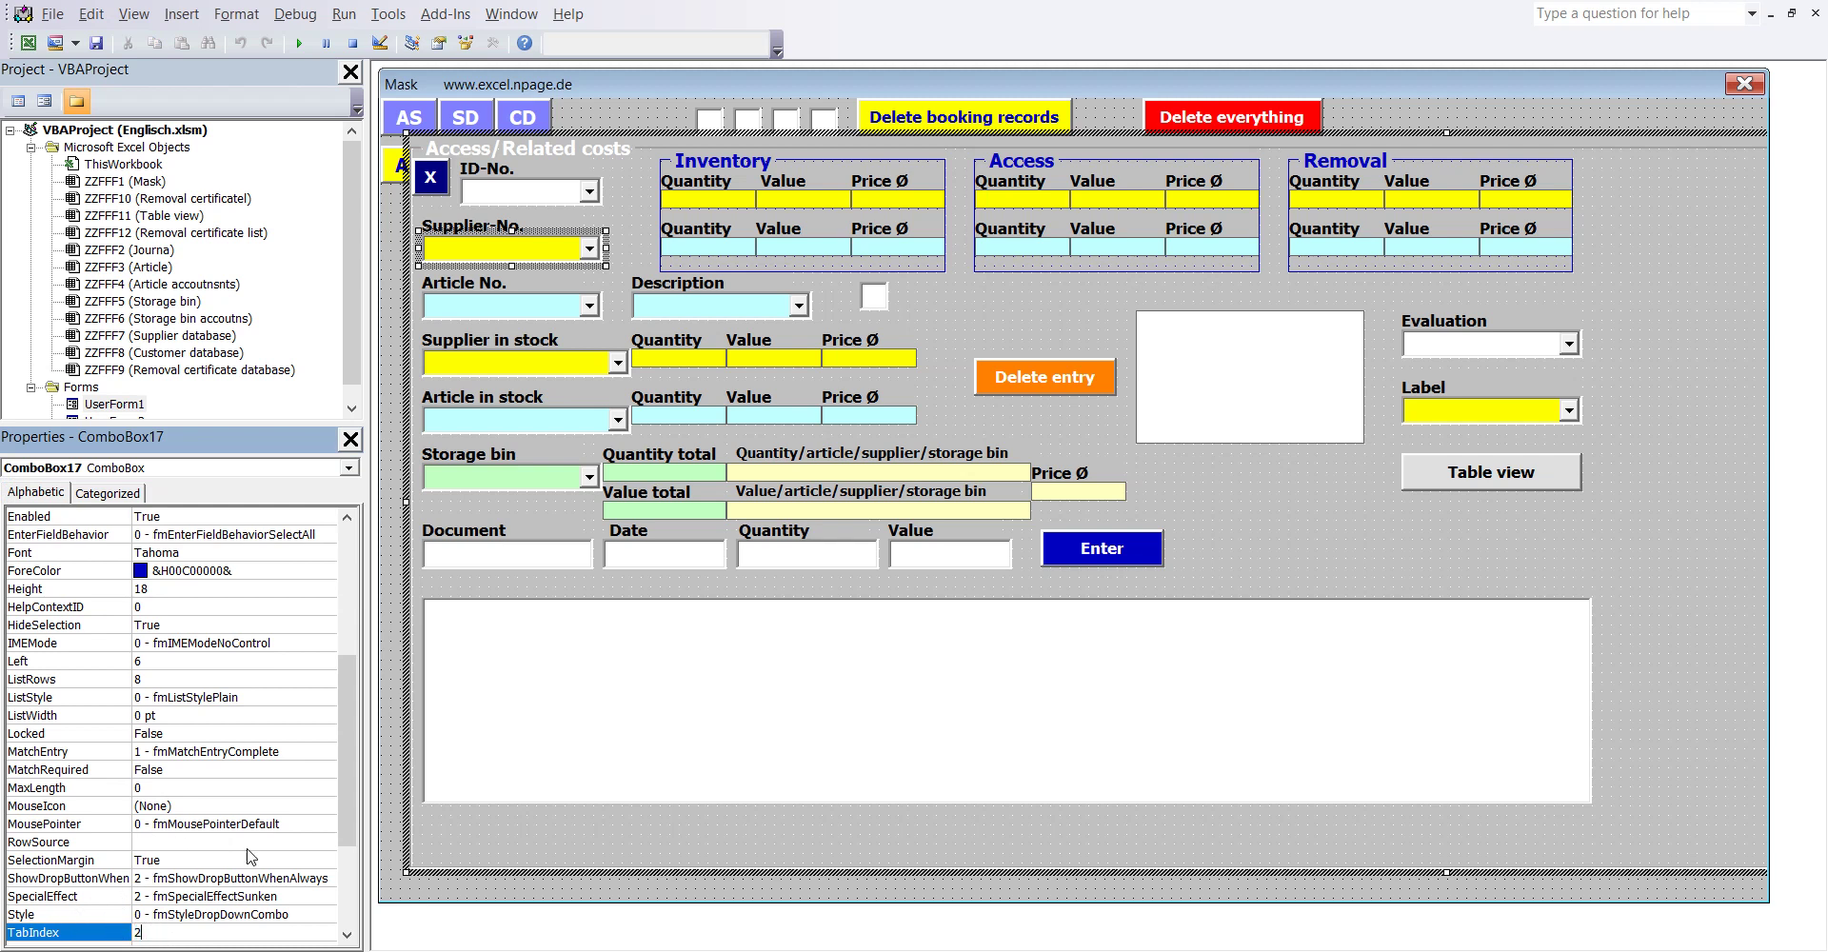
click(541, 305)
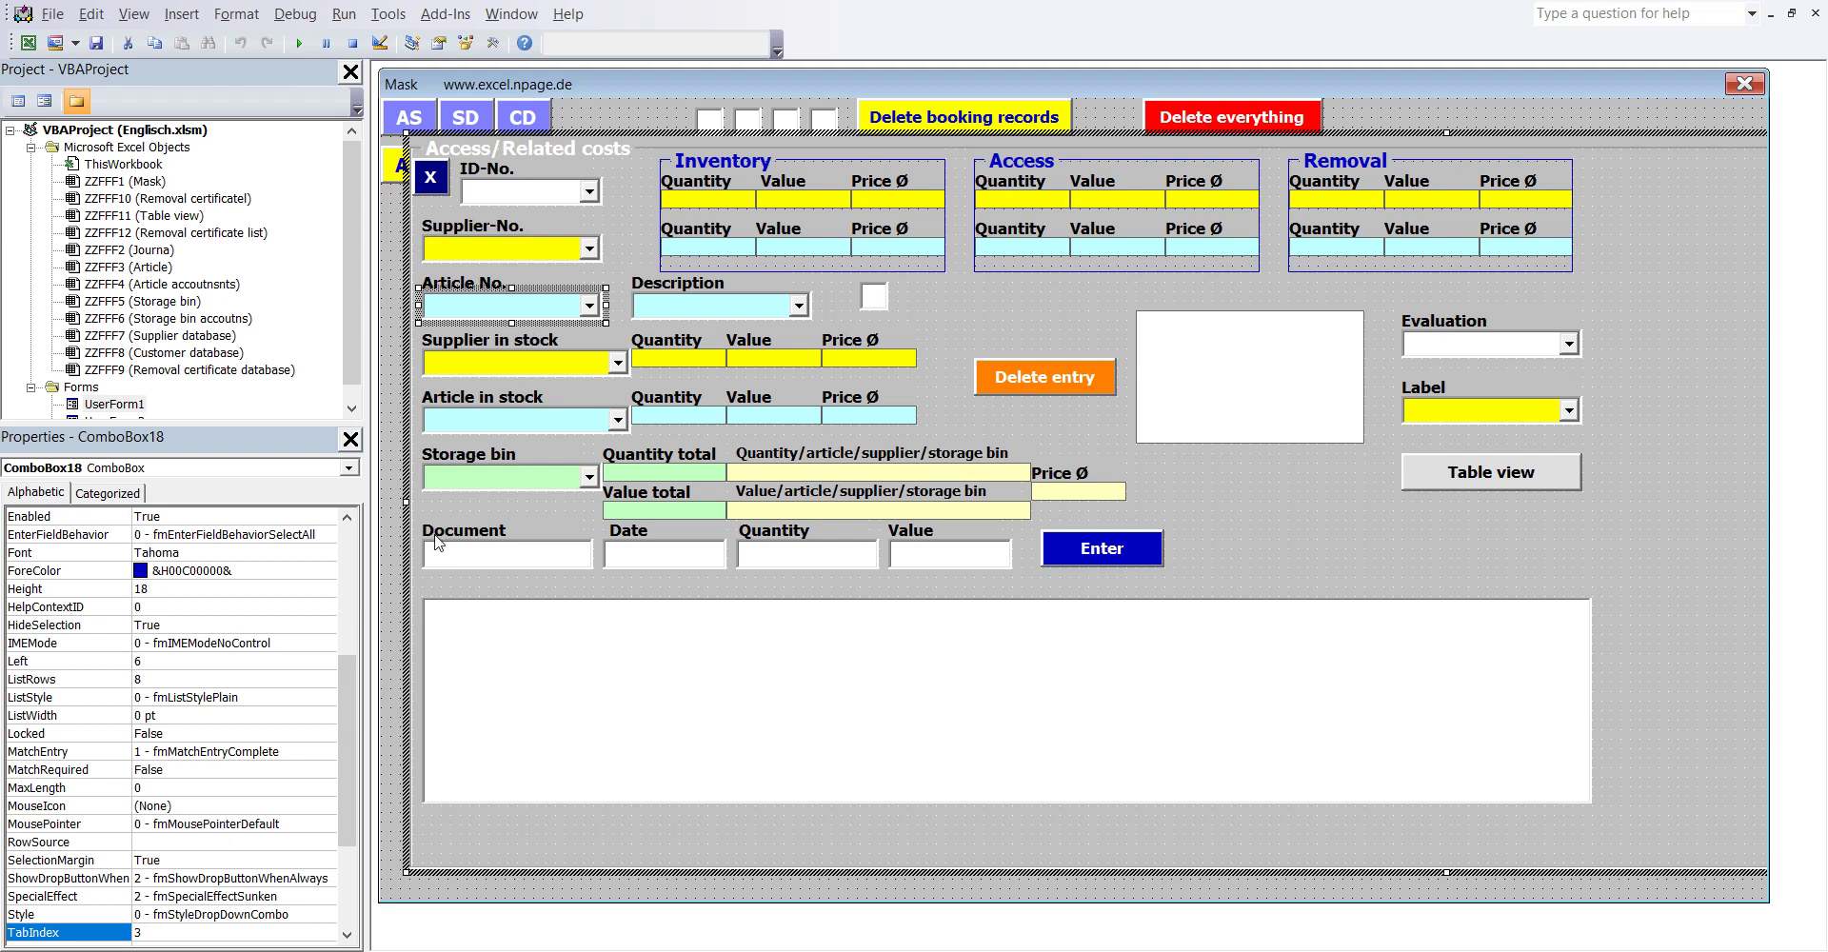
click(350, 468)
click(350, 468)
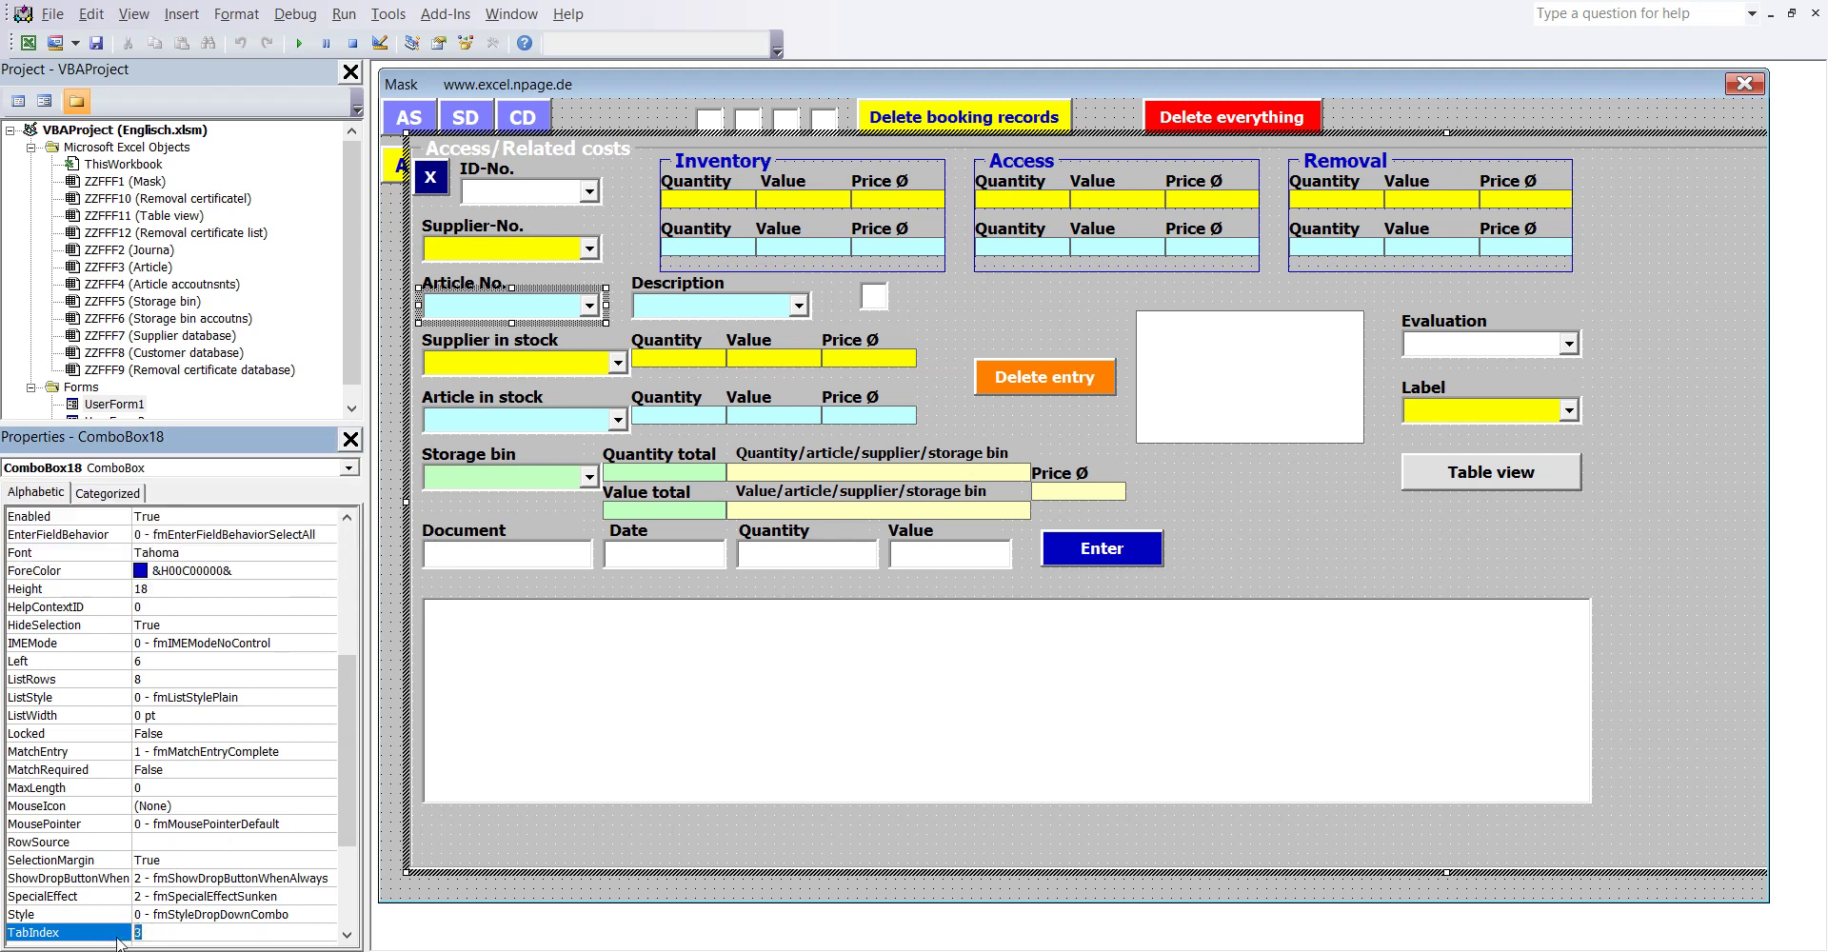
click(154, 929)
click(700, 306)
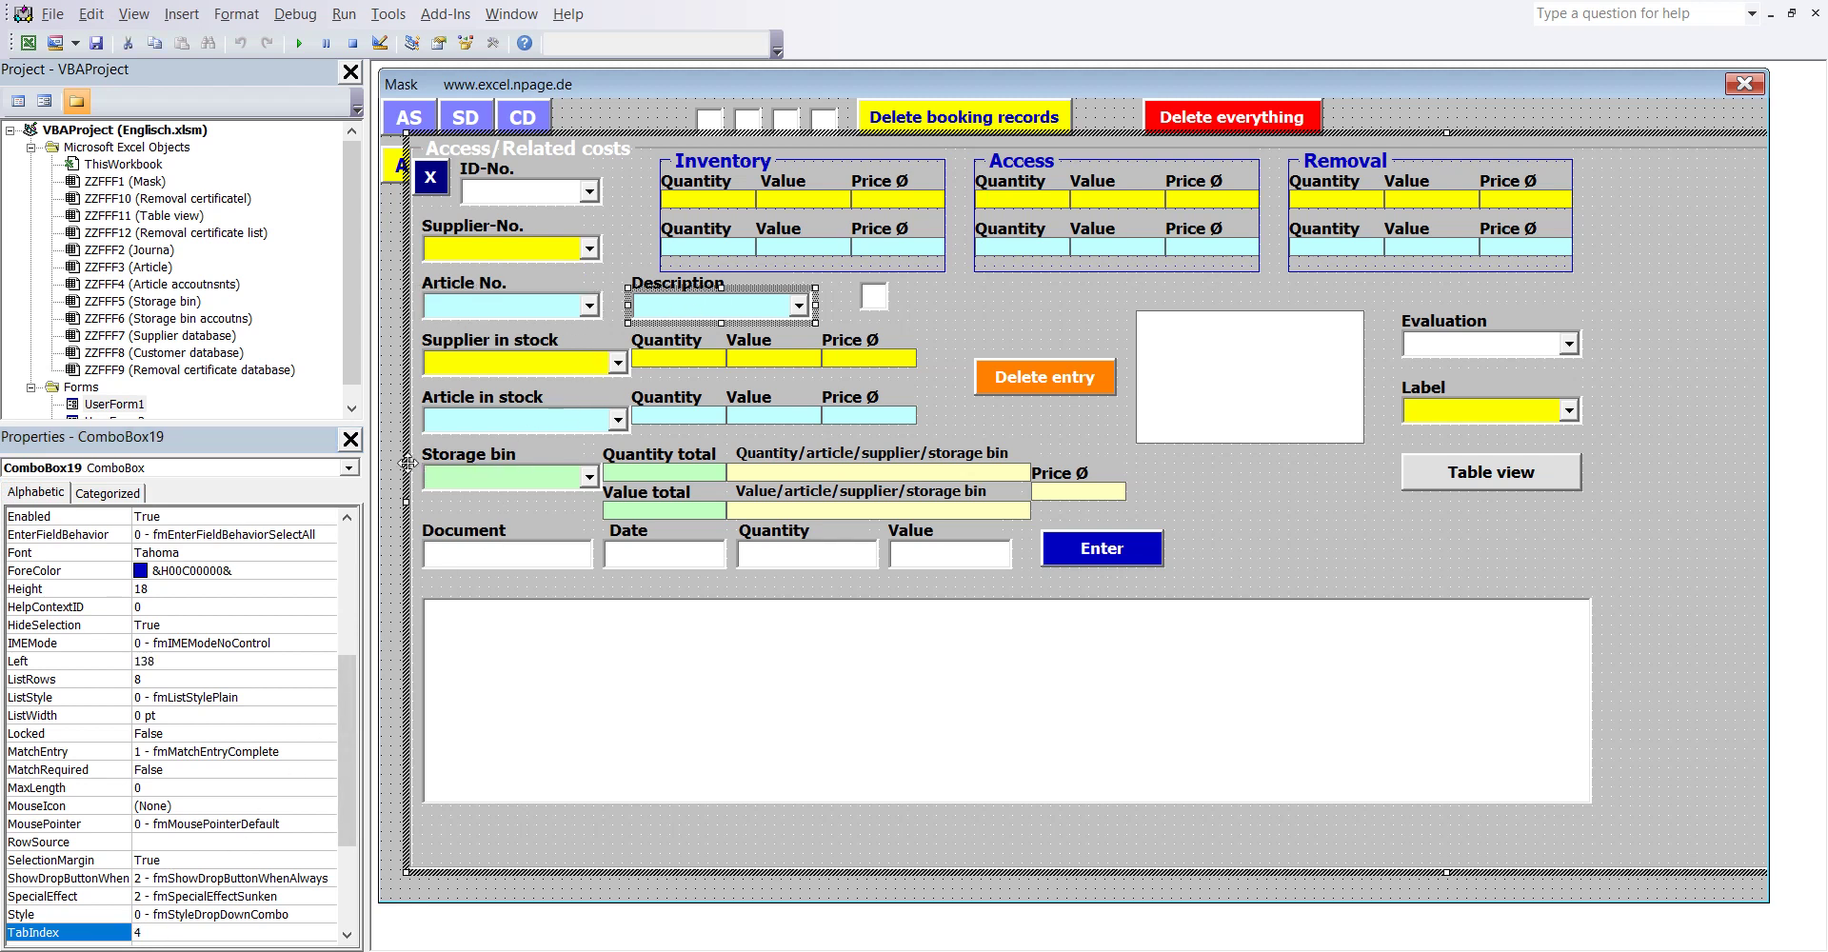
click(351, 468)
click(350, 471)
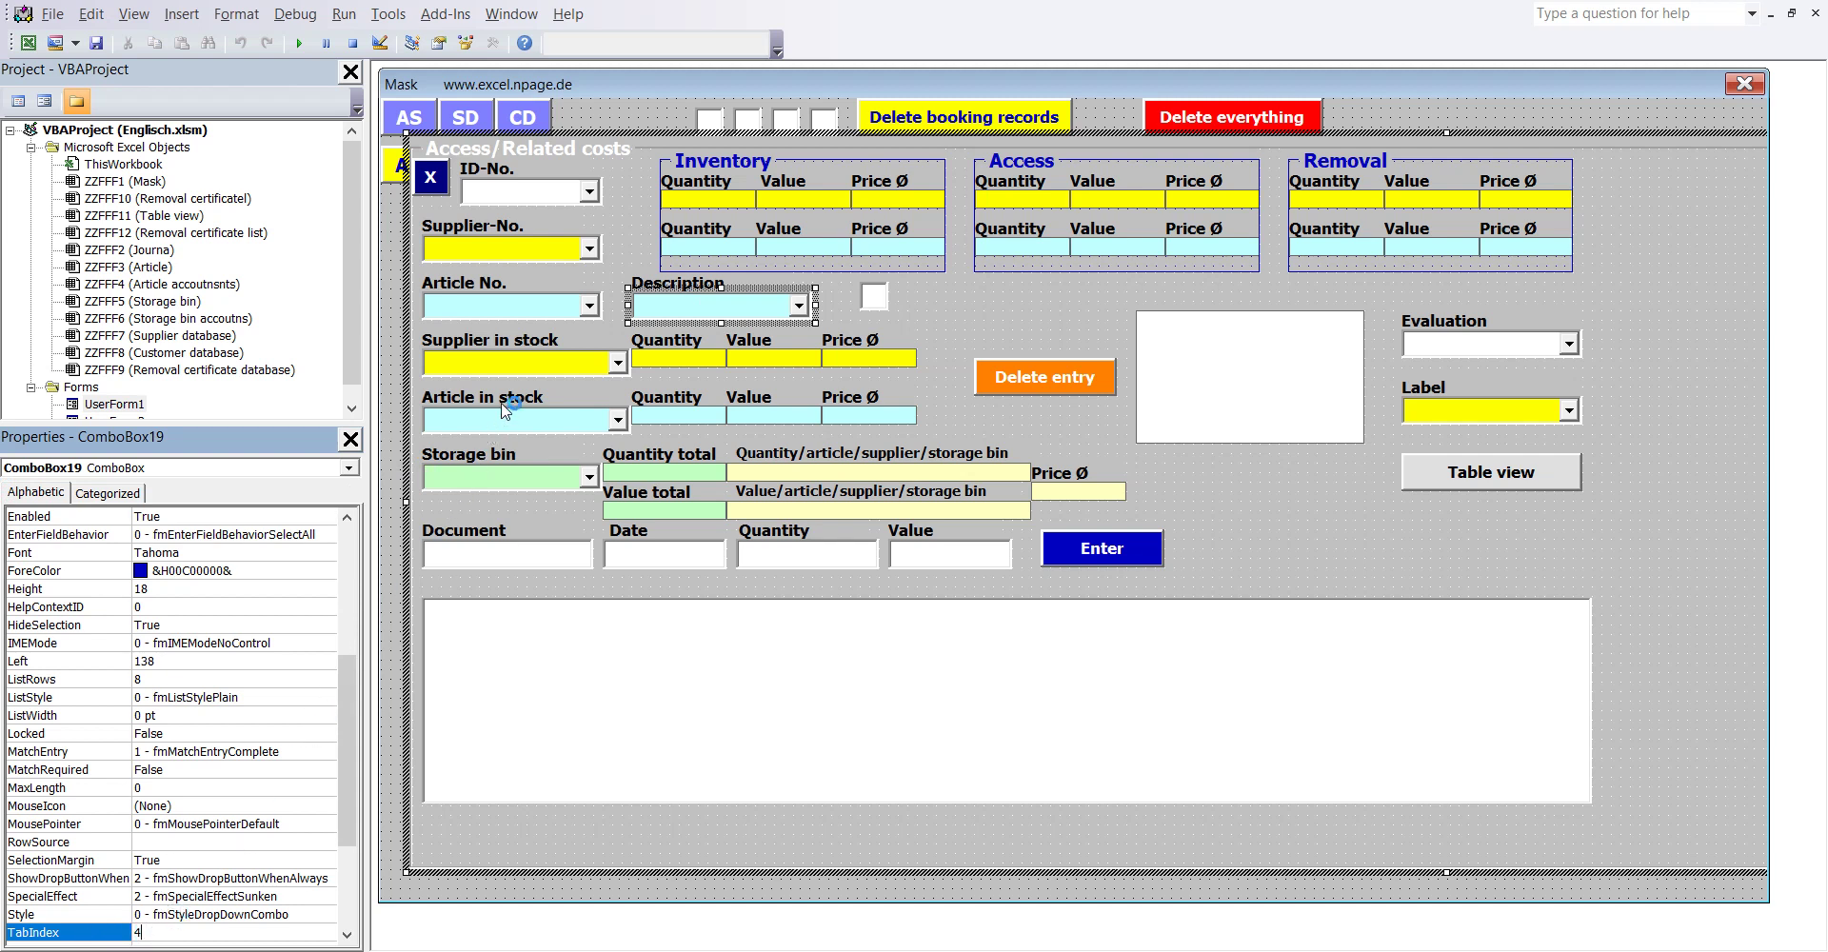
click(523, 365)
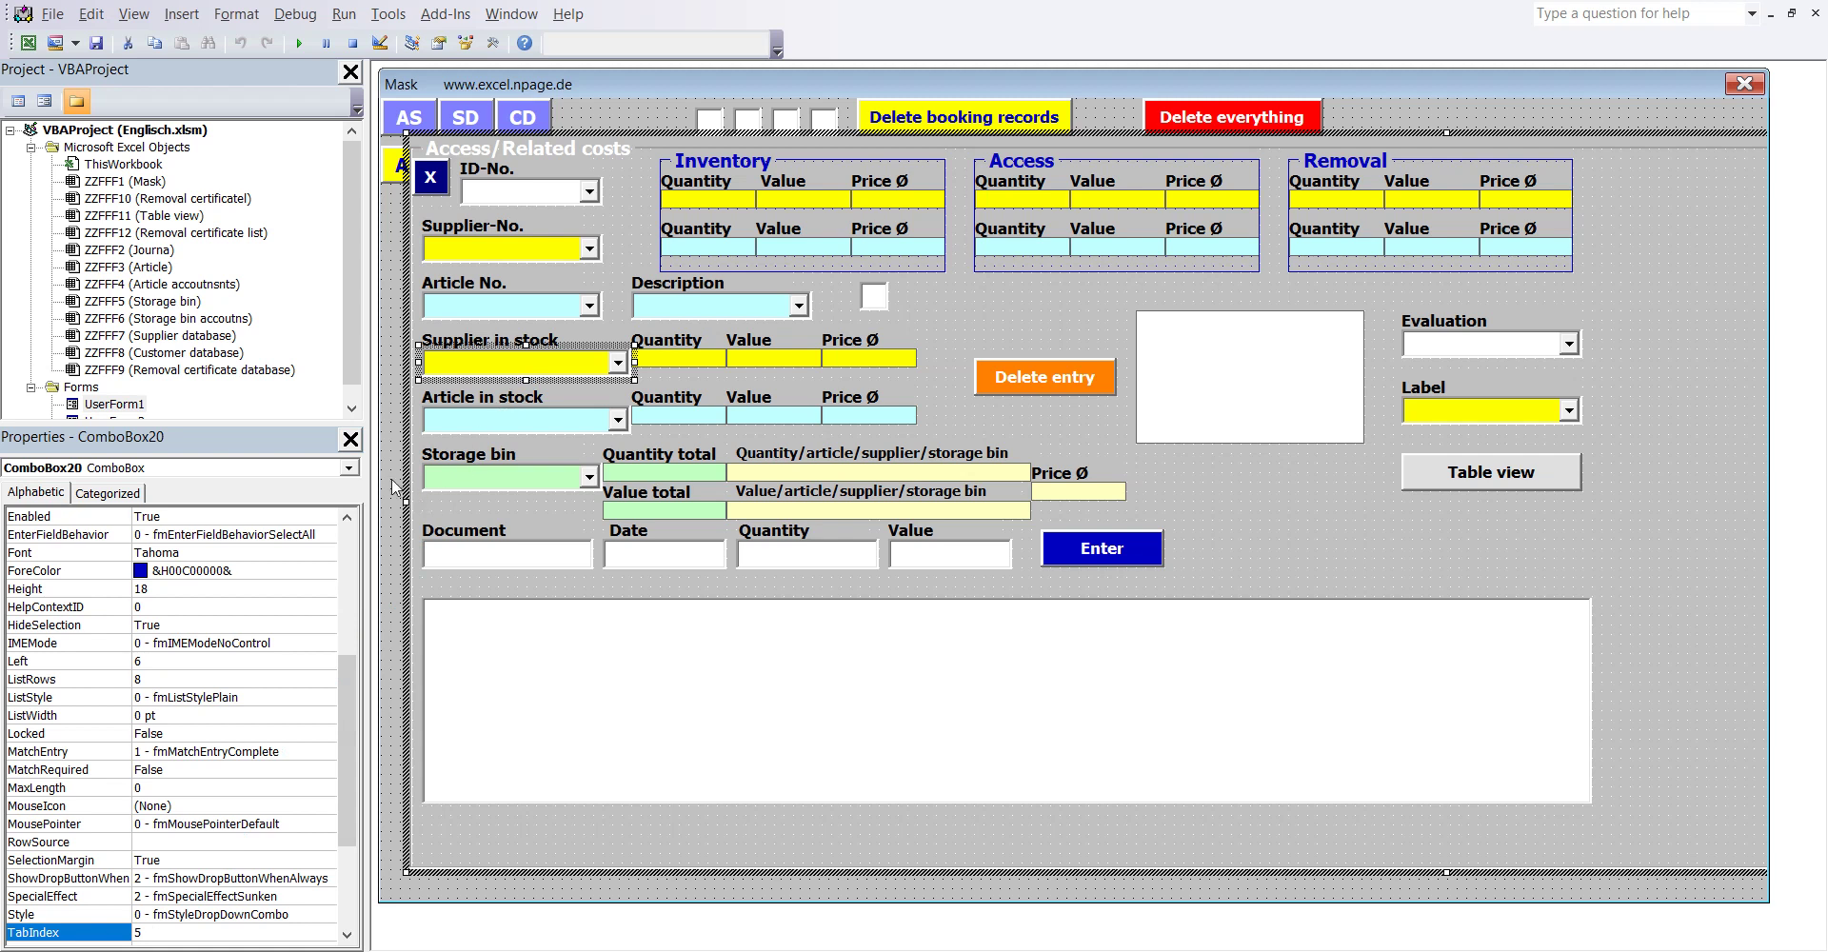
Step: Give ComboBox21 (Article in stock) TabIndex 6 and ComboBox22 (Storage bin) TabIndex 7
click(350, 468)
click(297, 578)
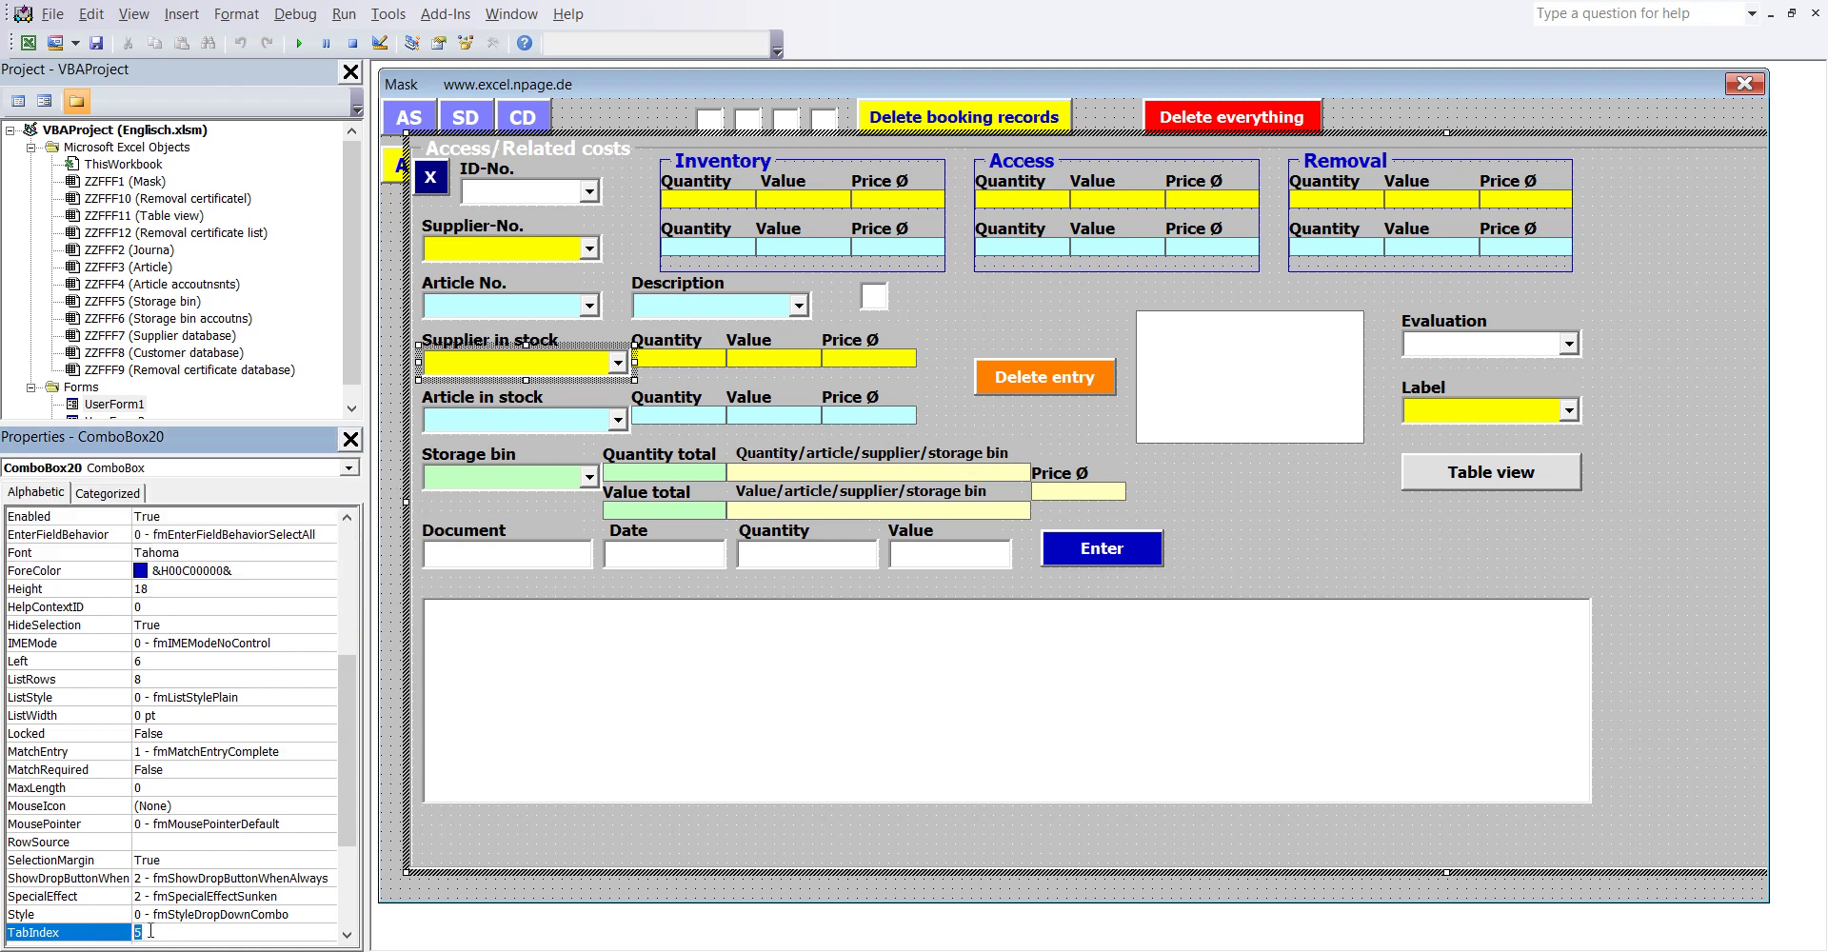
click(498, 430)
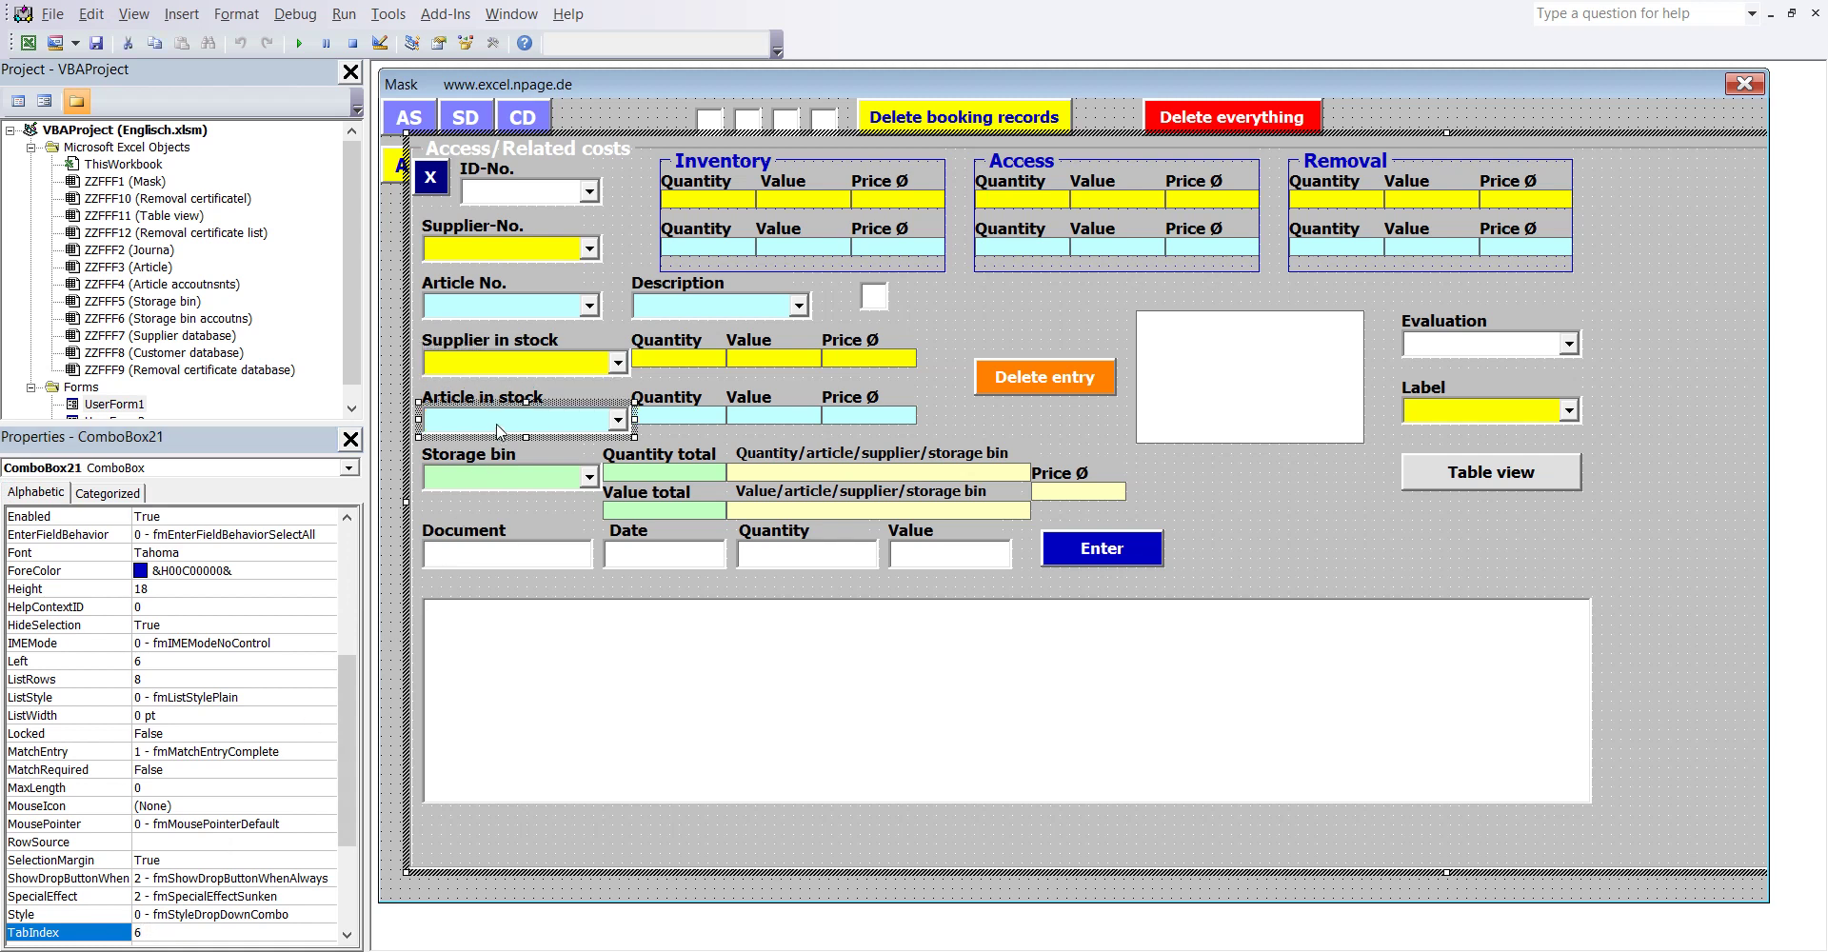
click(349, 468)
click(350, 469)
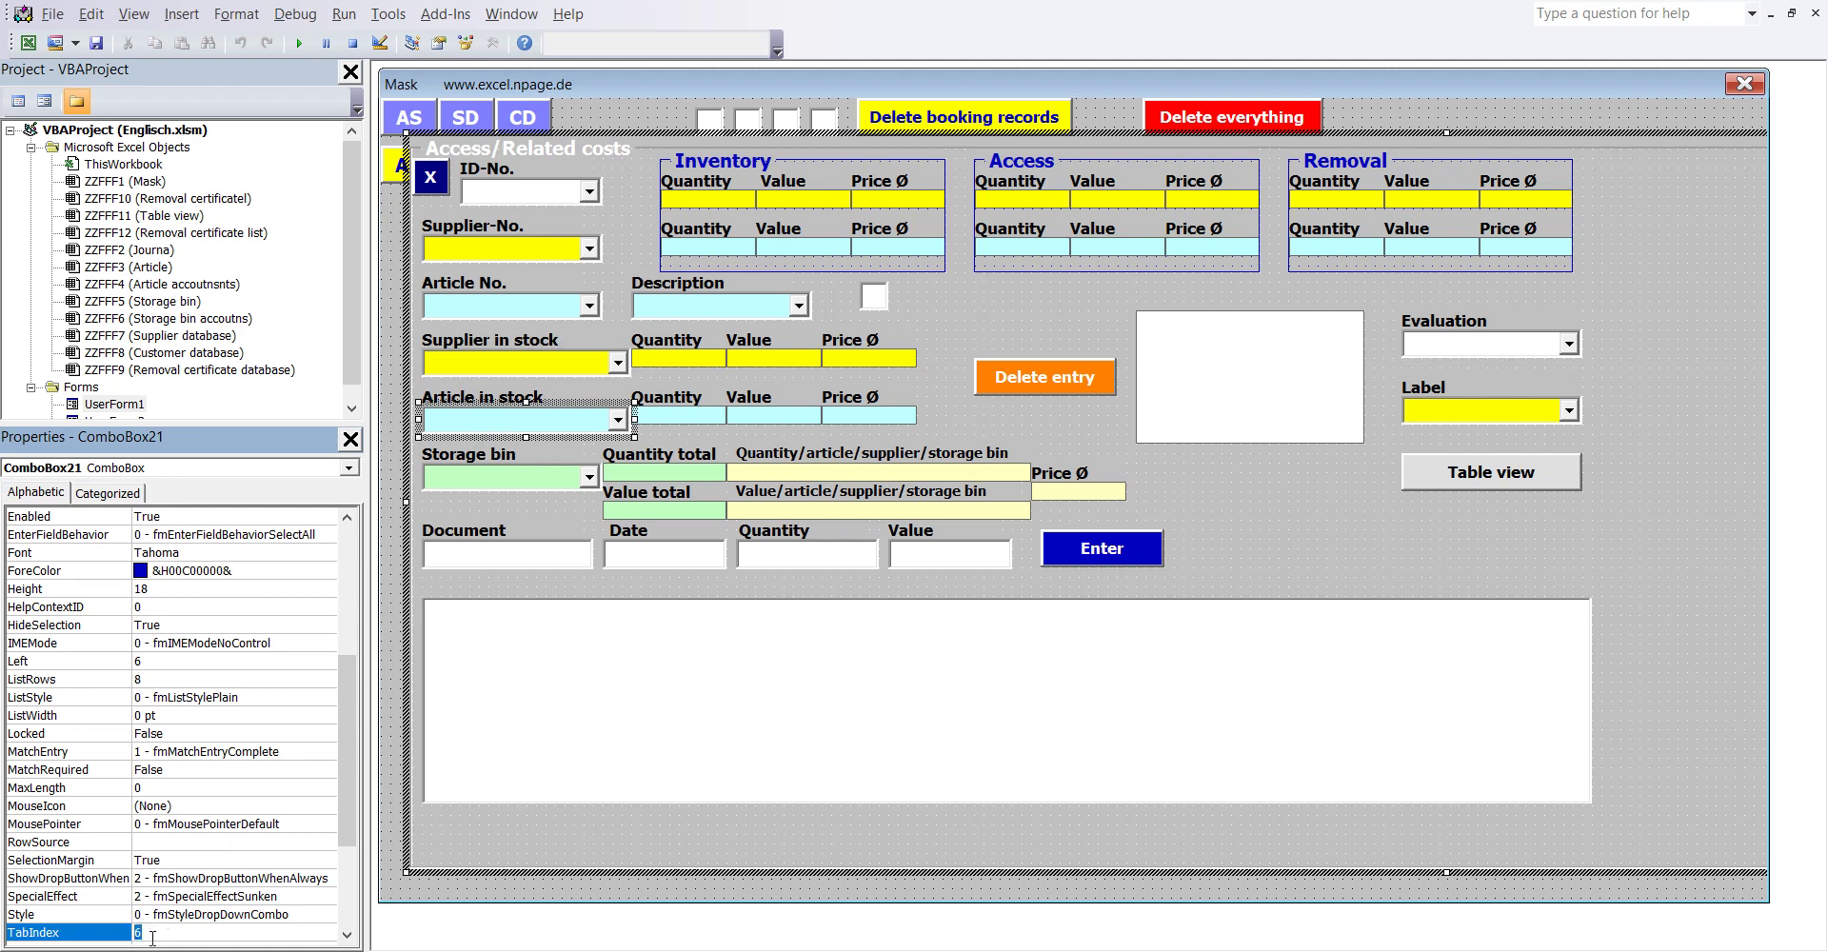
click(522, 481)
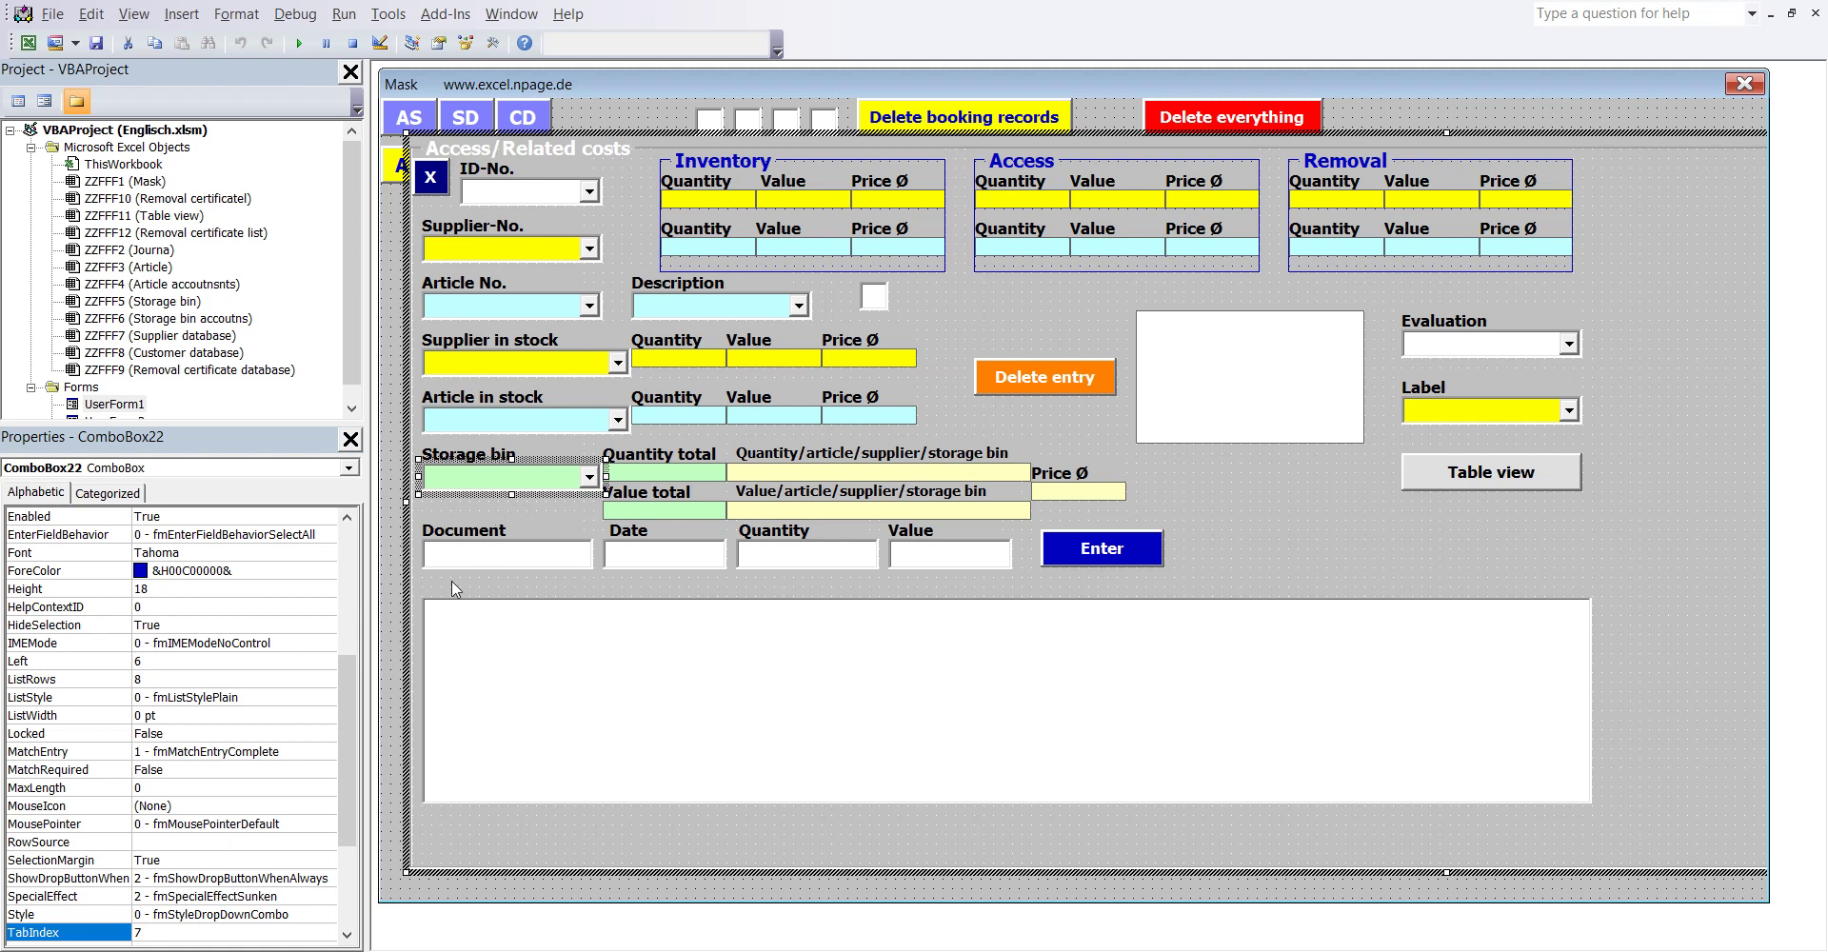
click(349, 468)
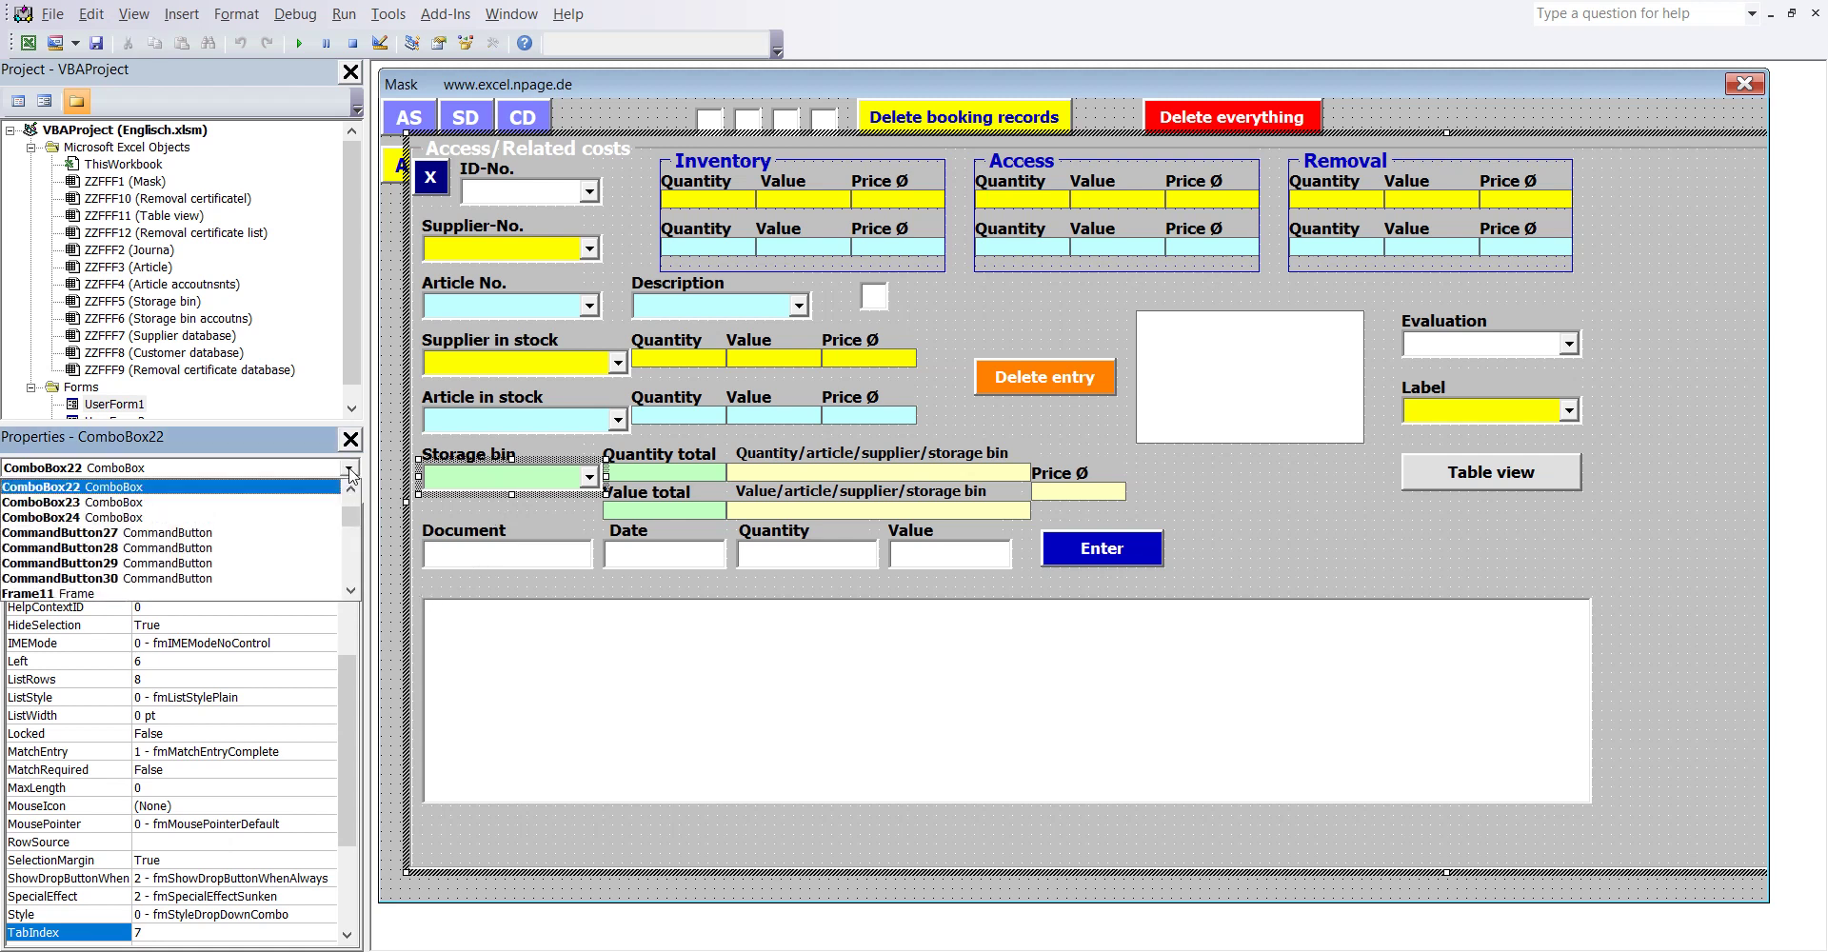
click(349, 471)
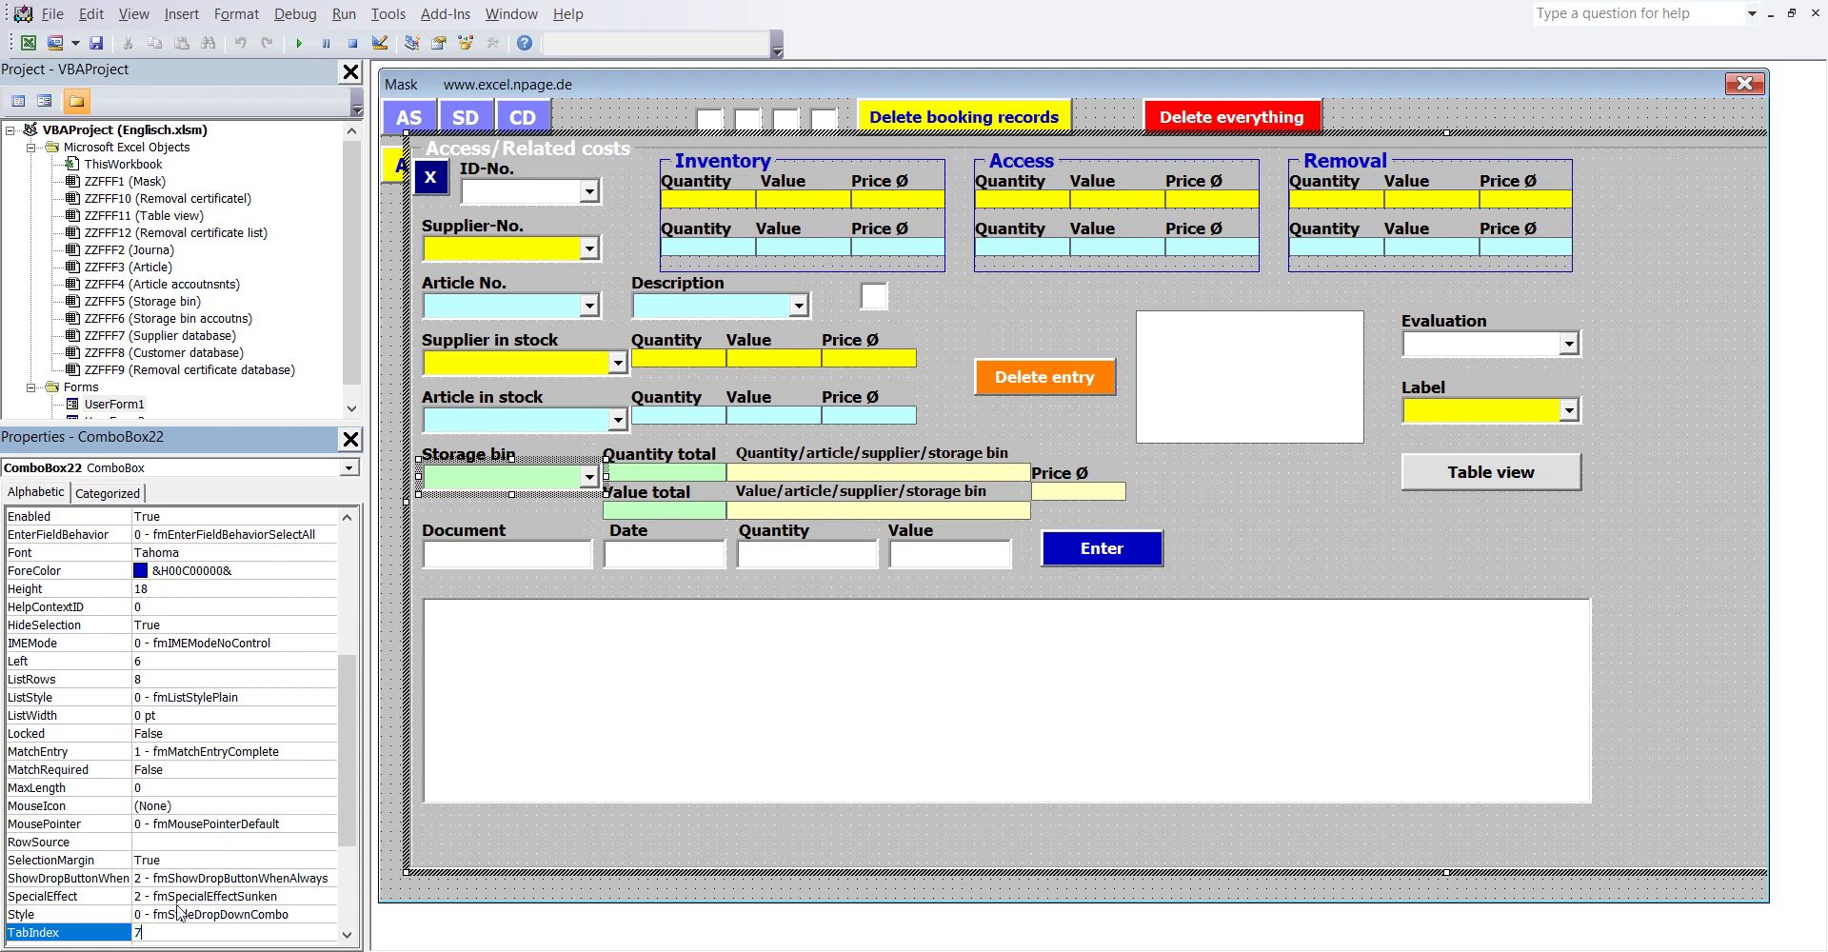
click(505, 560)
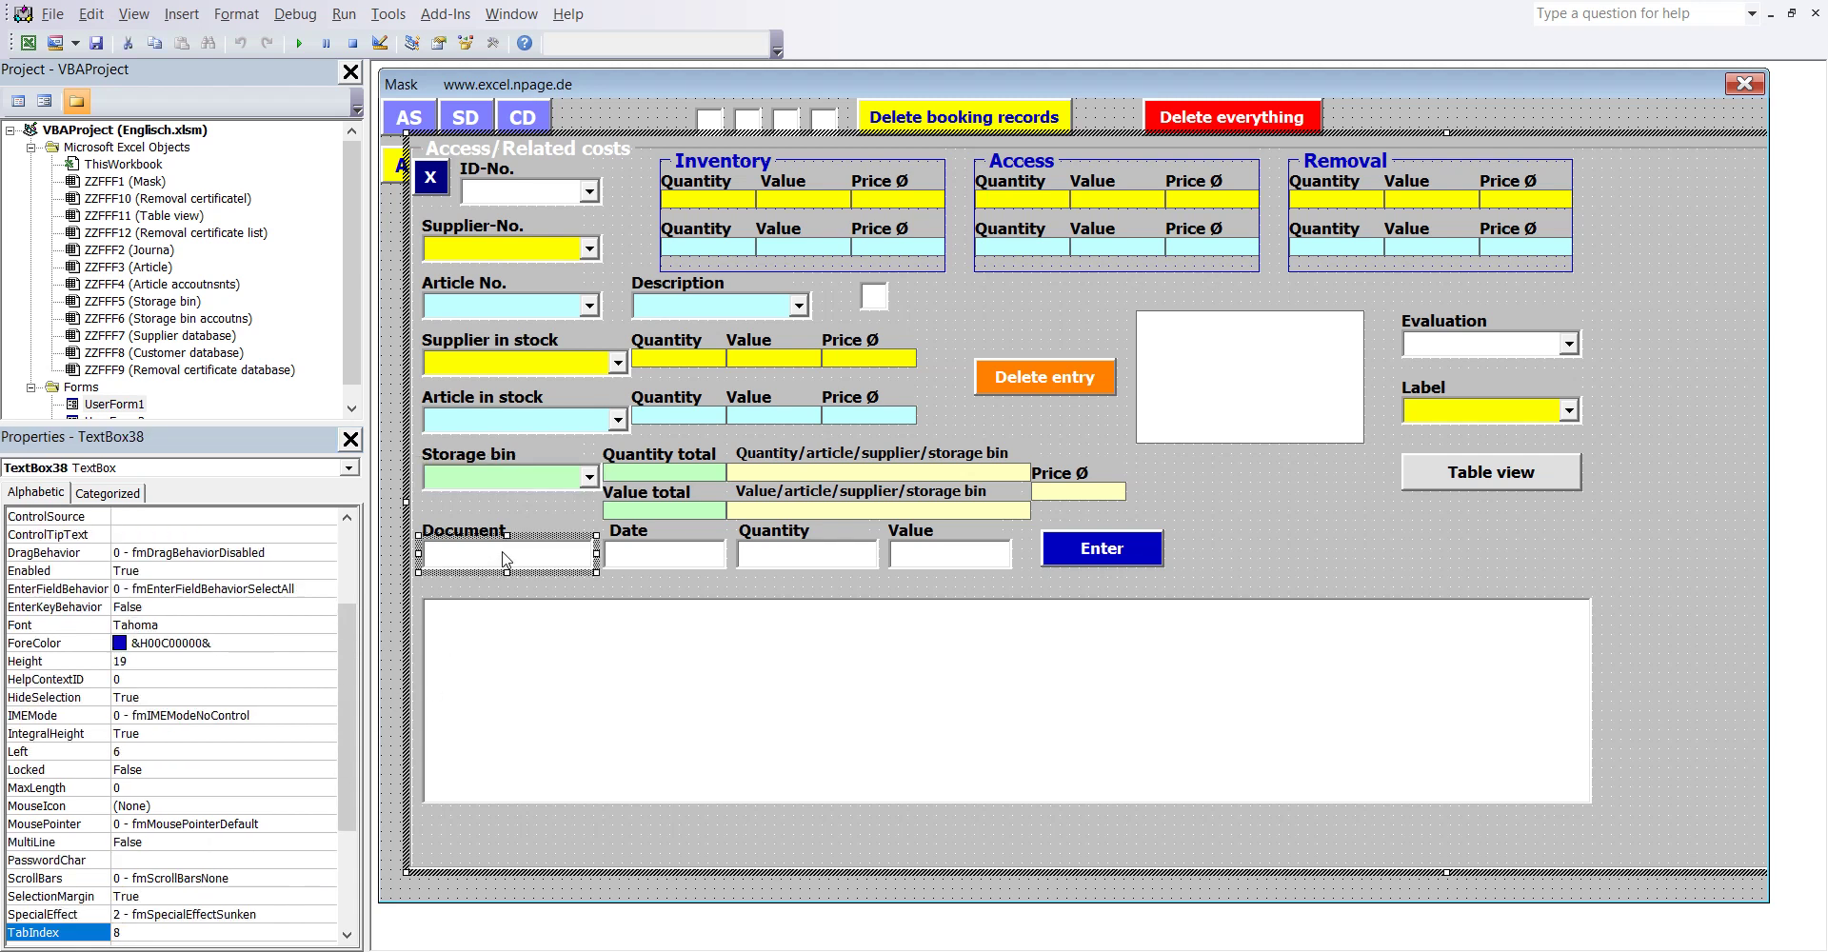
Step: Set the Document, Date and Quantity text boxes to TabIndex 8, 9 and 10
click(348, 467)
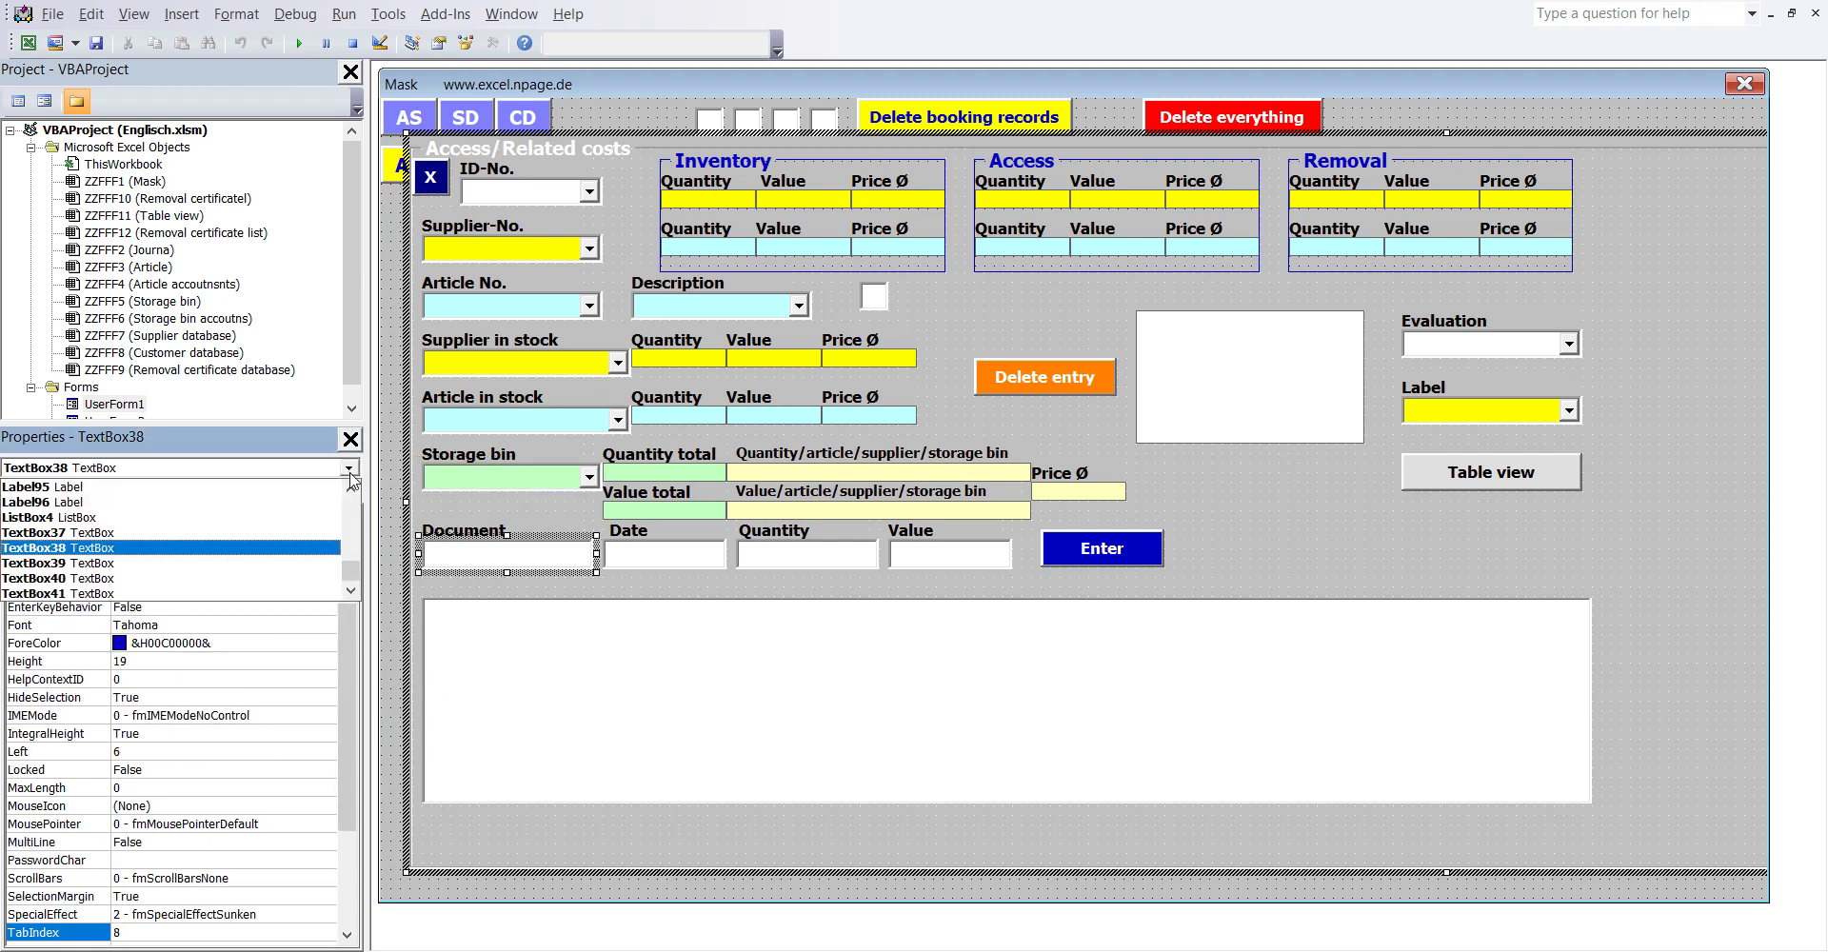
click(349, 474)
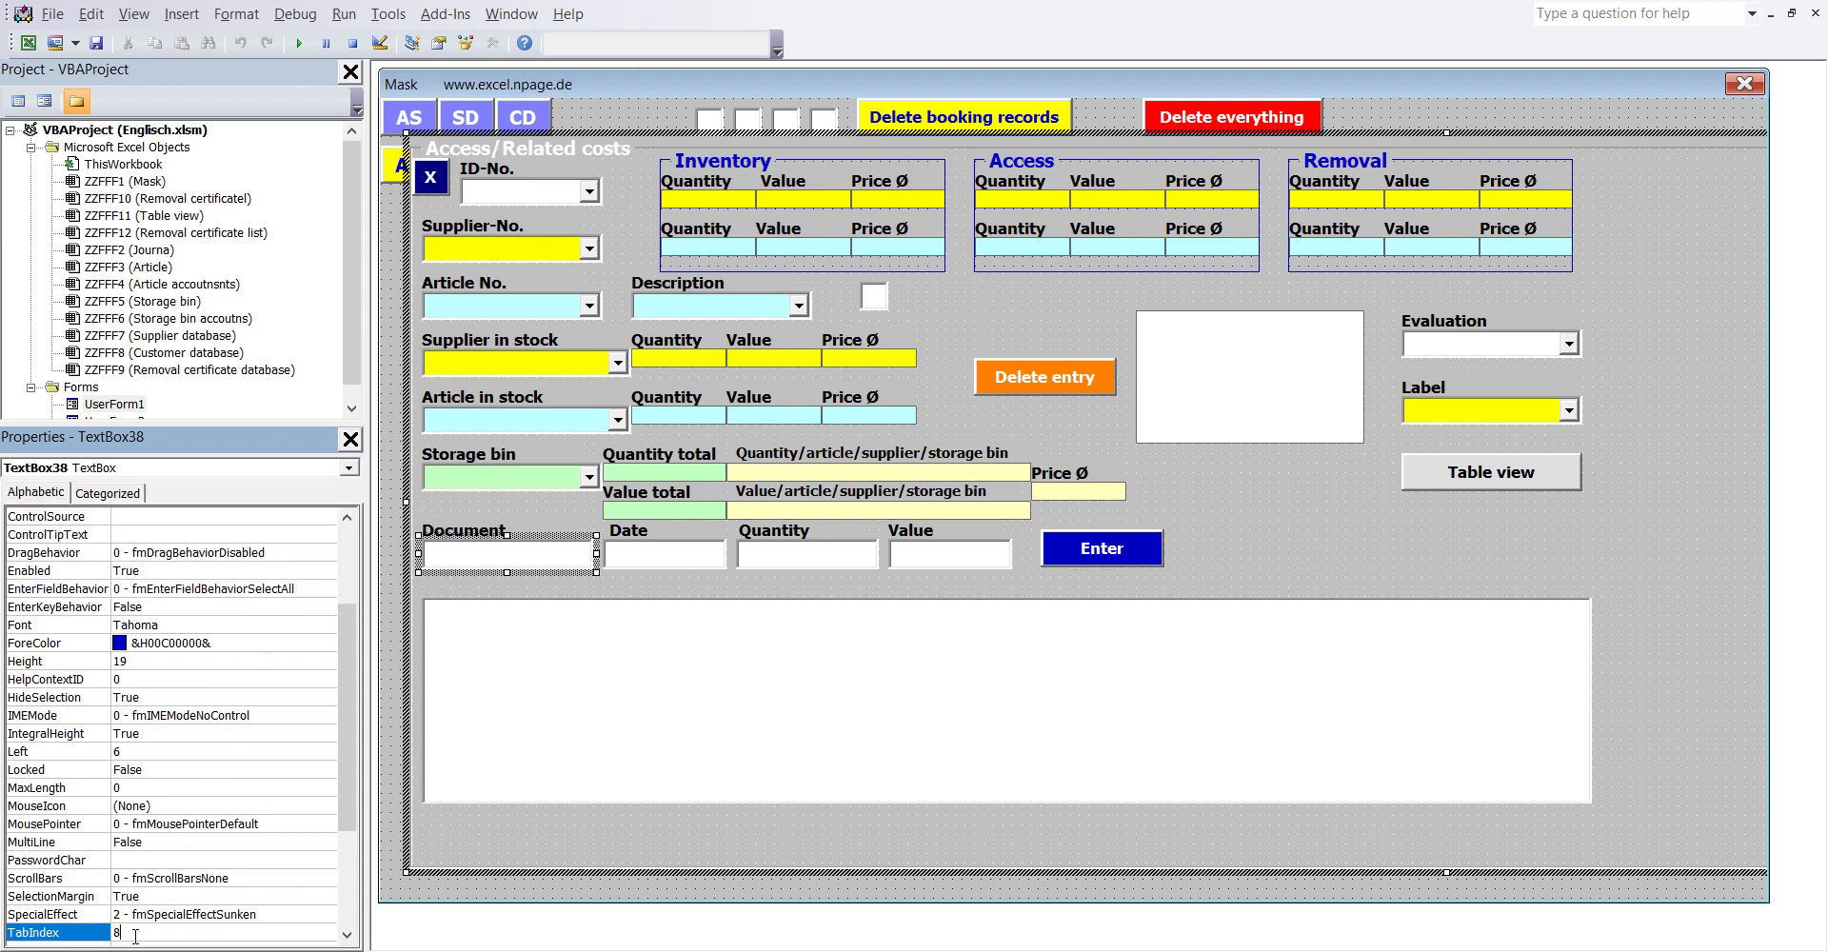
click(640, 555)
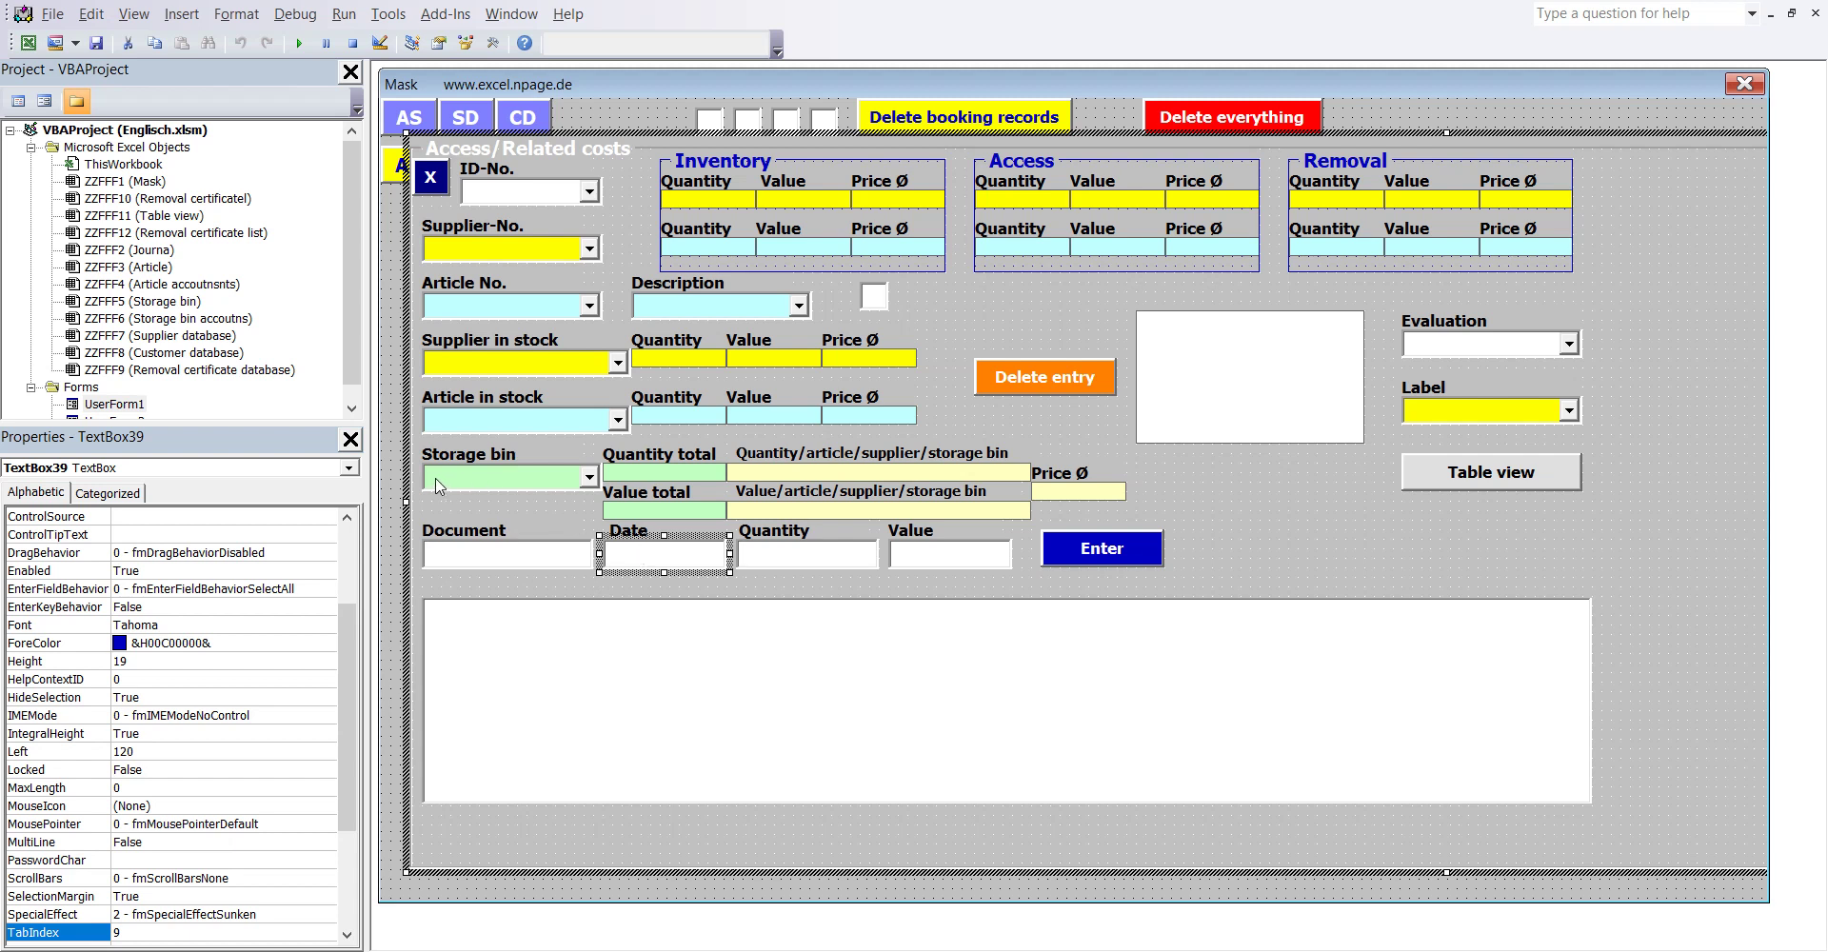
click(348, 467)
click(348, 468)
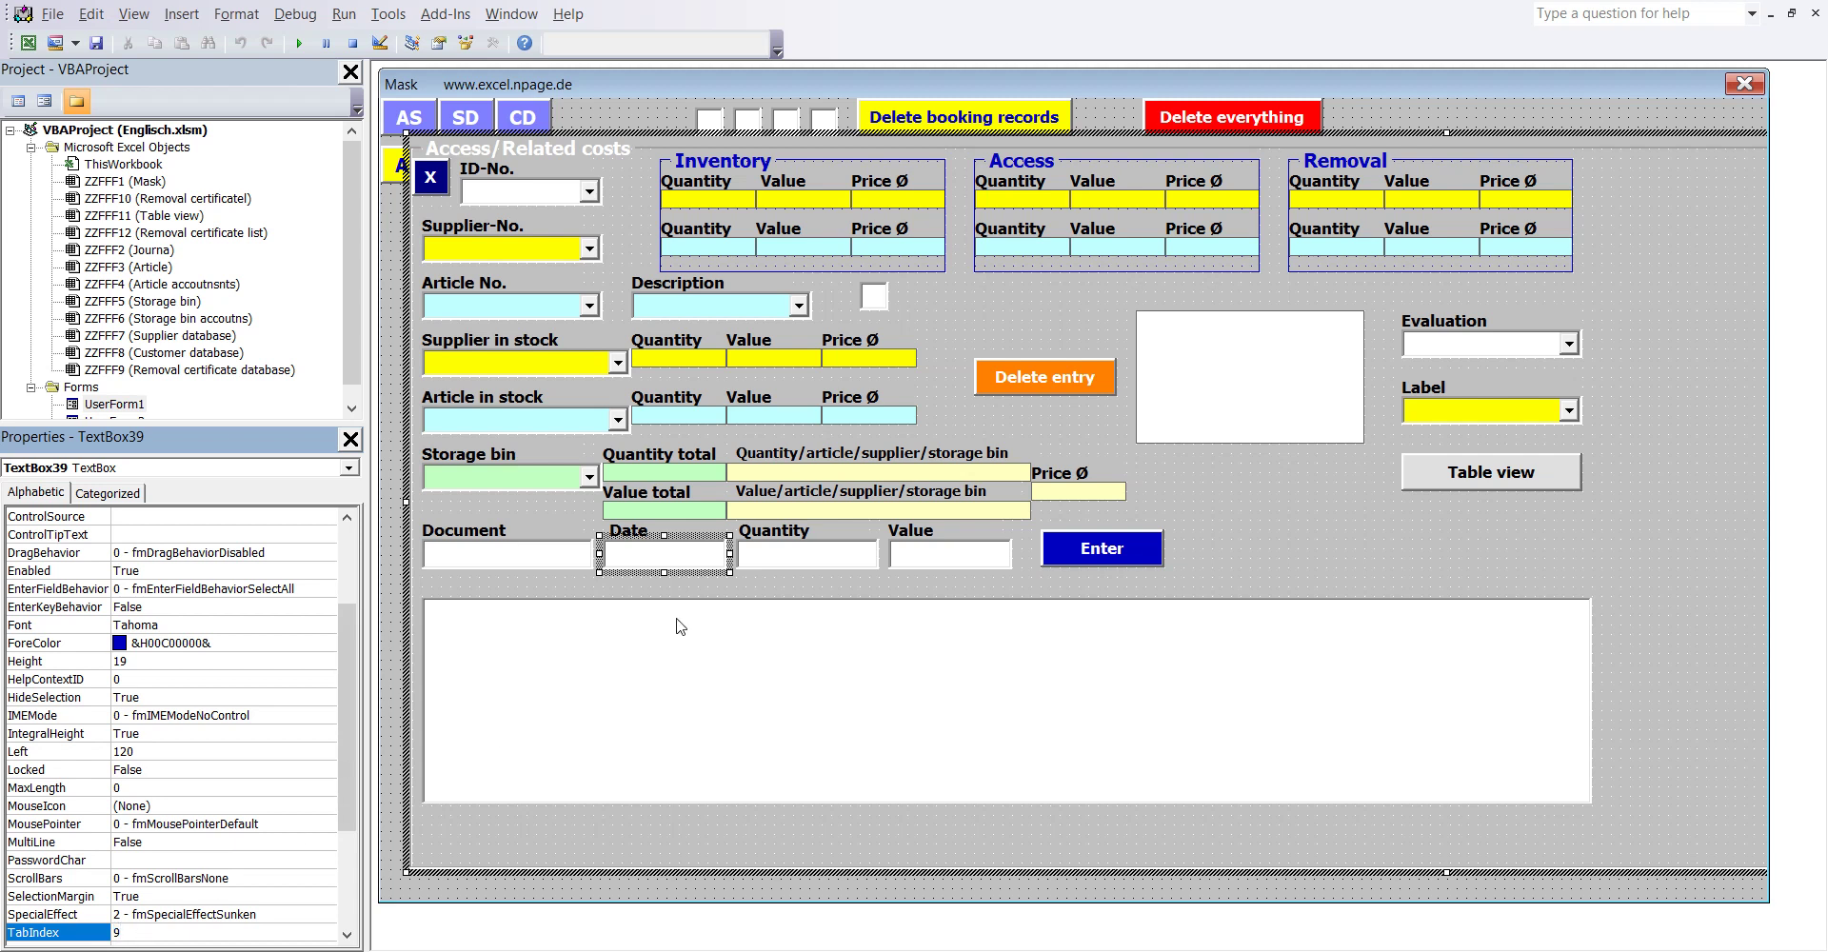
click(796, 564)
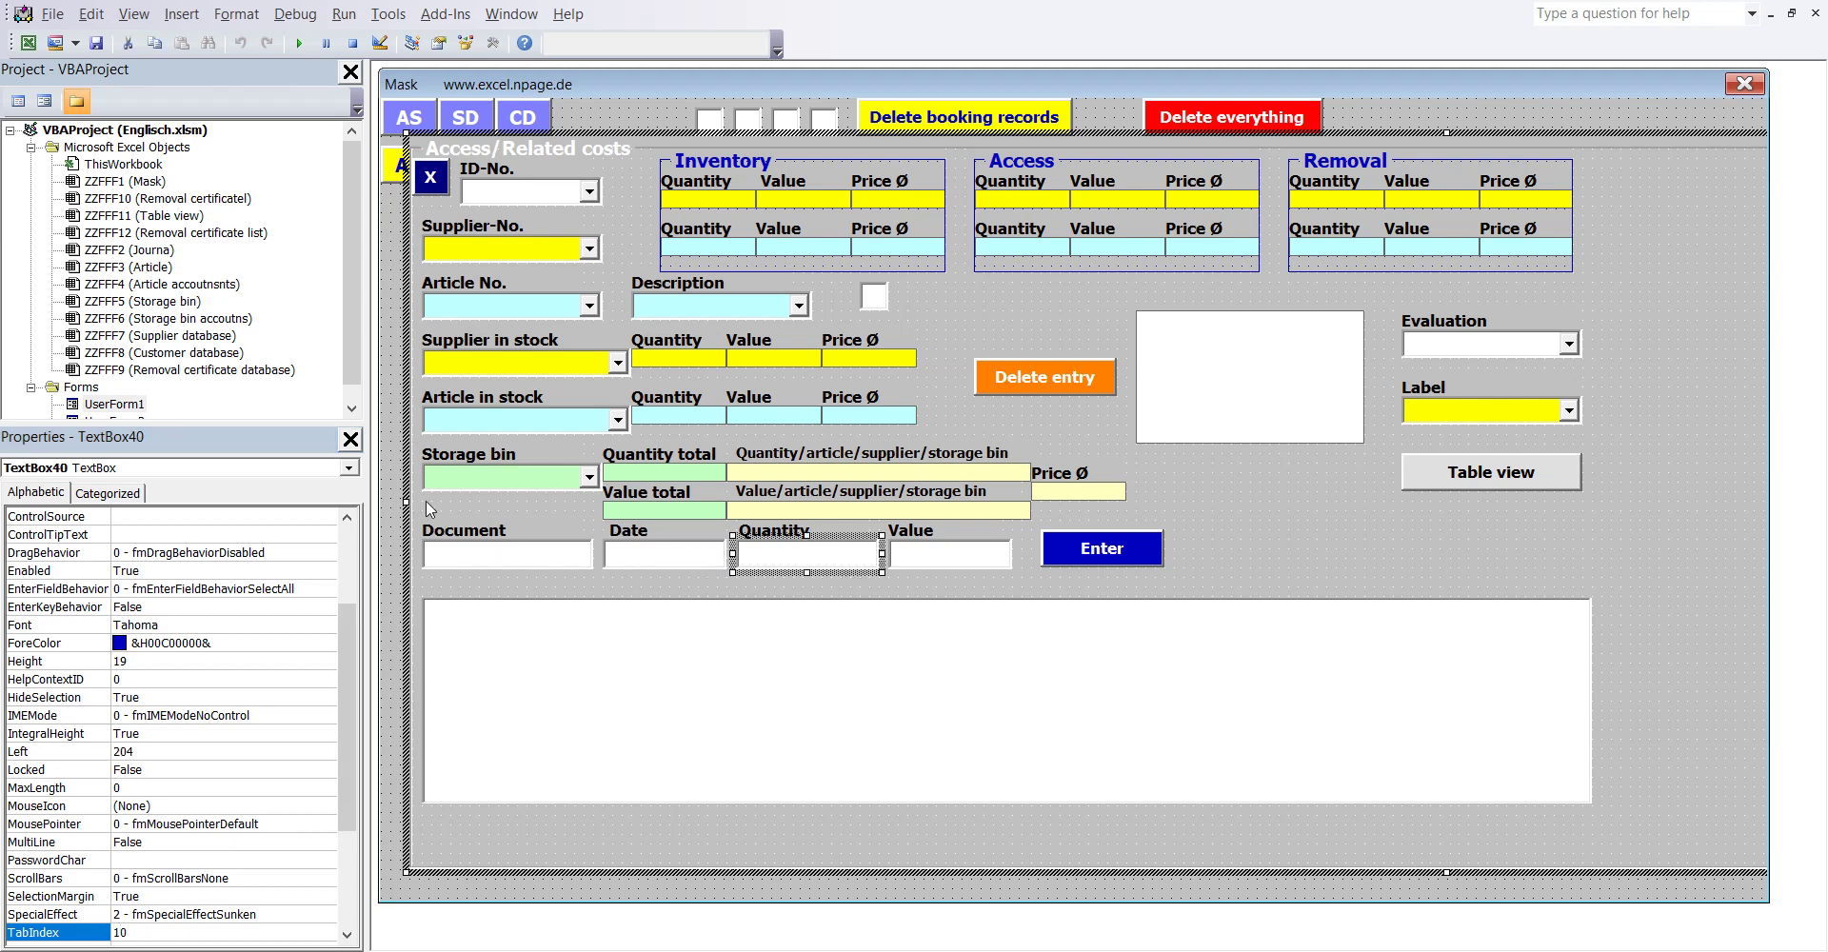
click(349, 469)
click(349, 470)
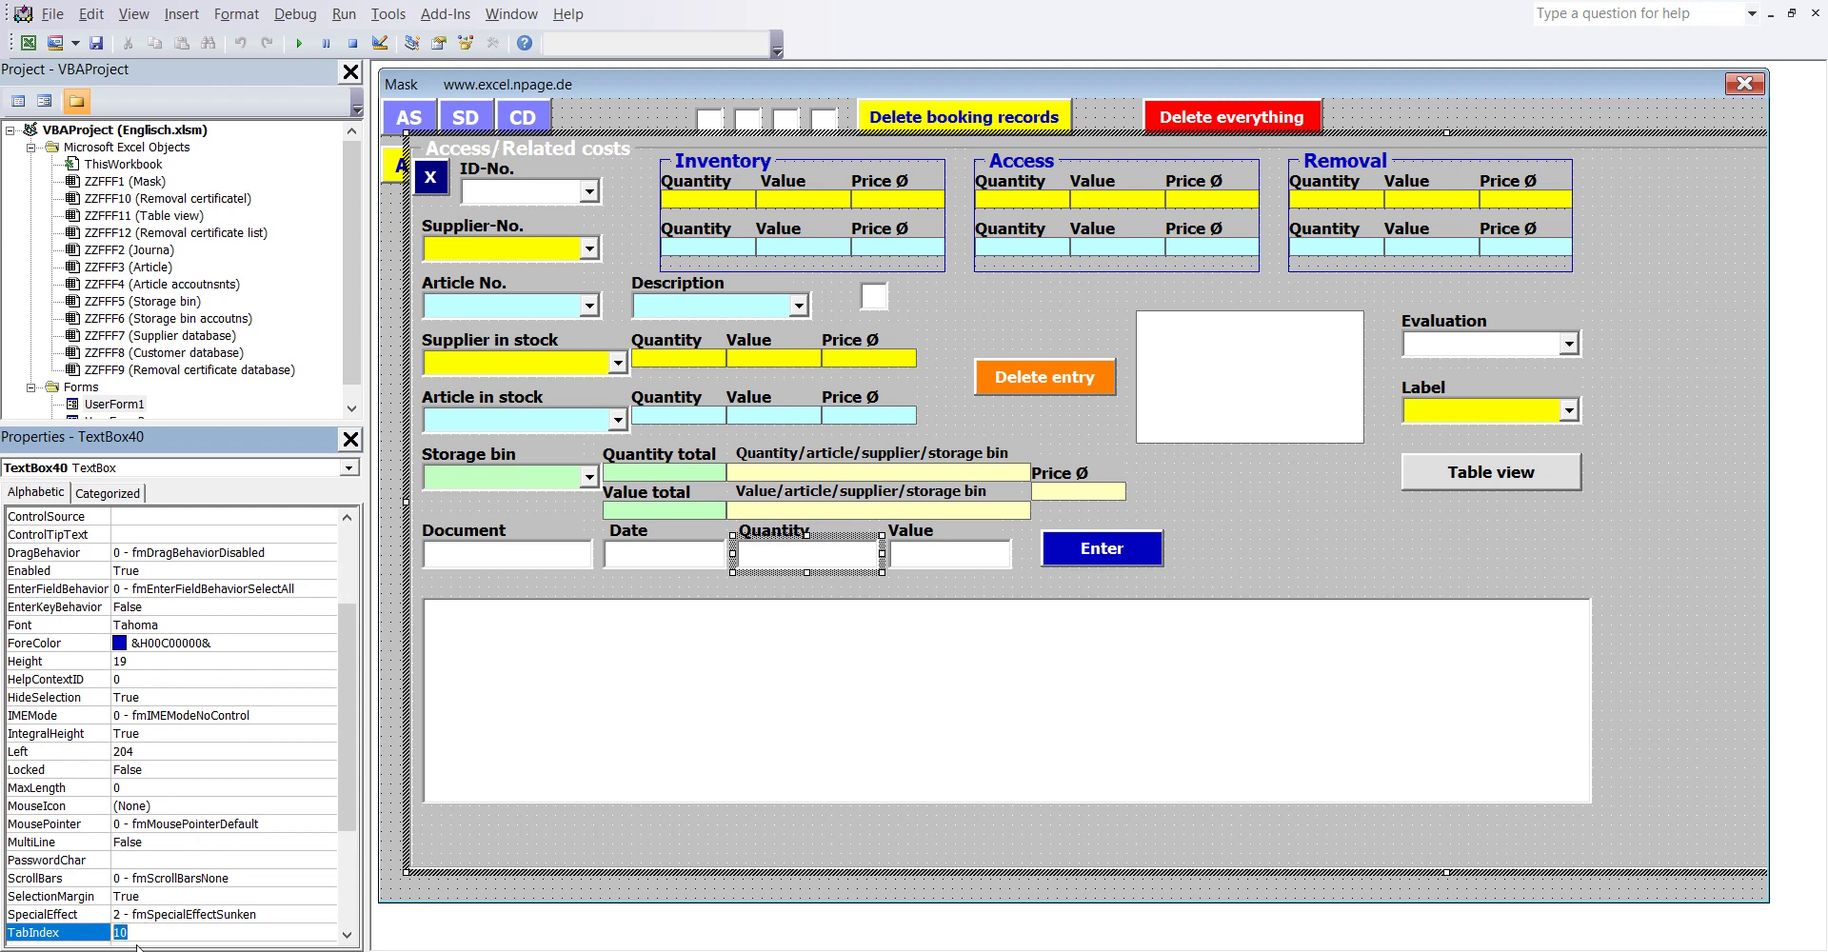
Step: Set the Value box to TabIndex 11 and the Enter button to TabIndex 12
click(953, 564)
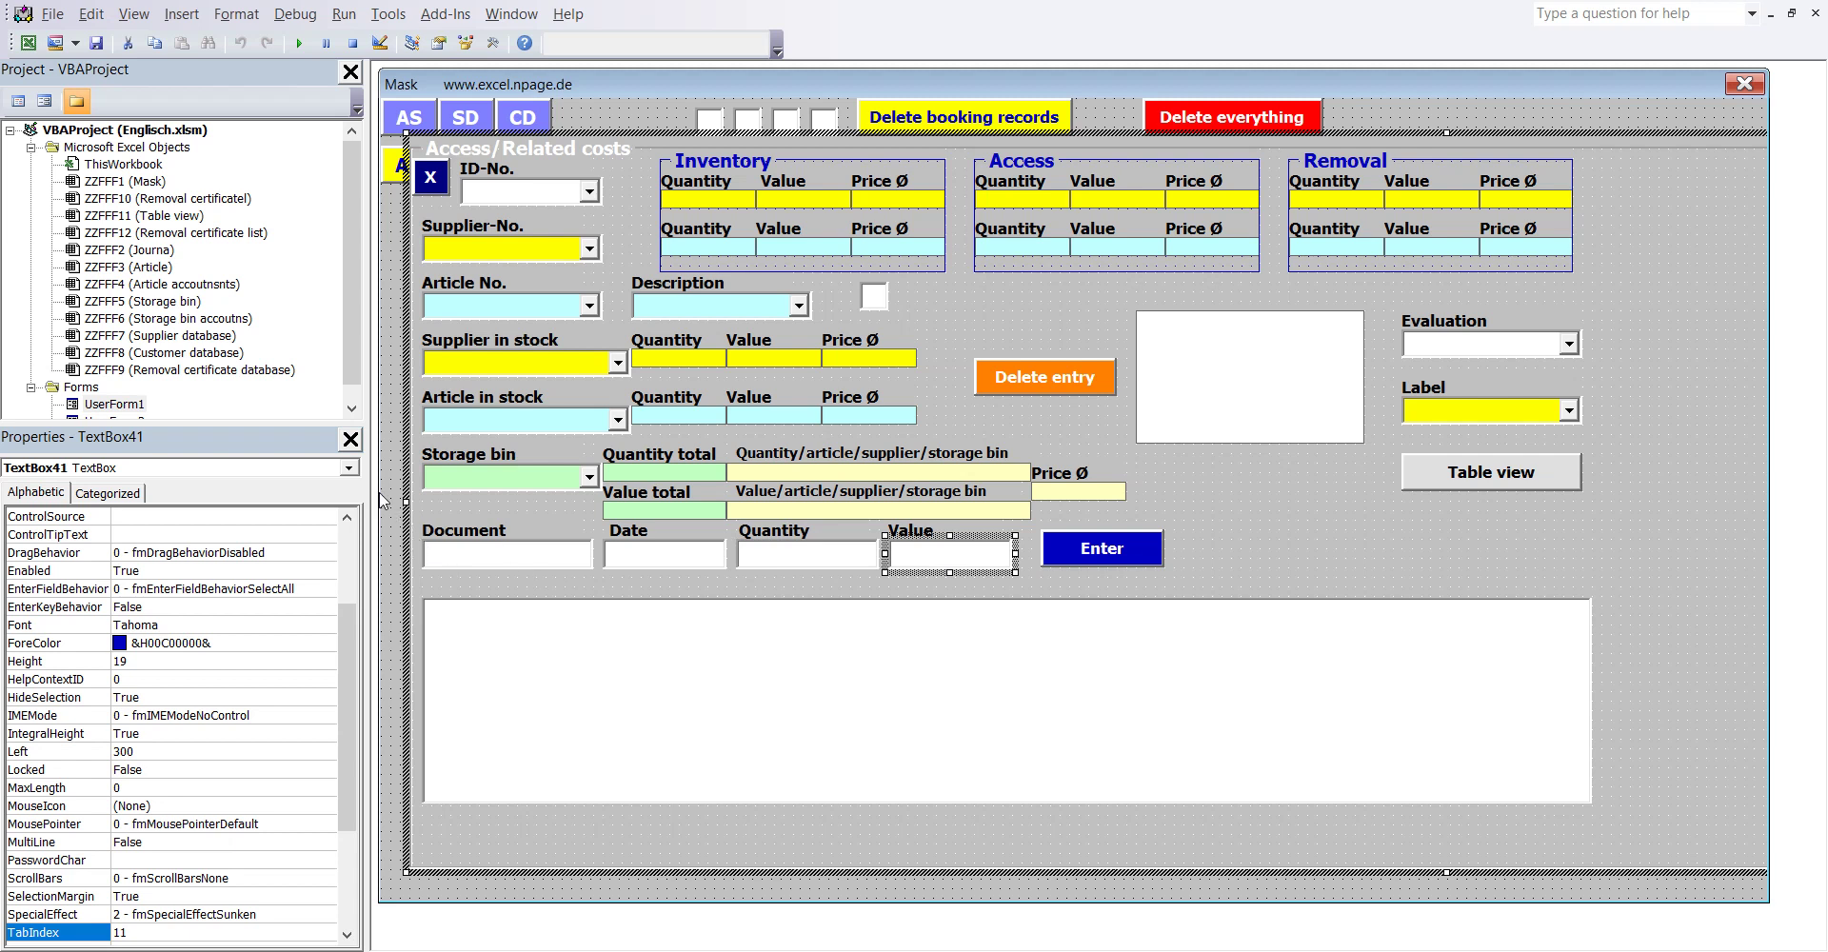
click(349, 469)
click(351, 470)
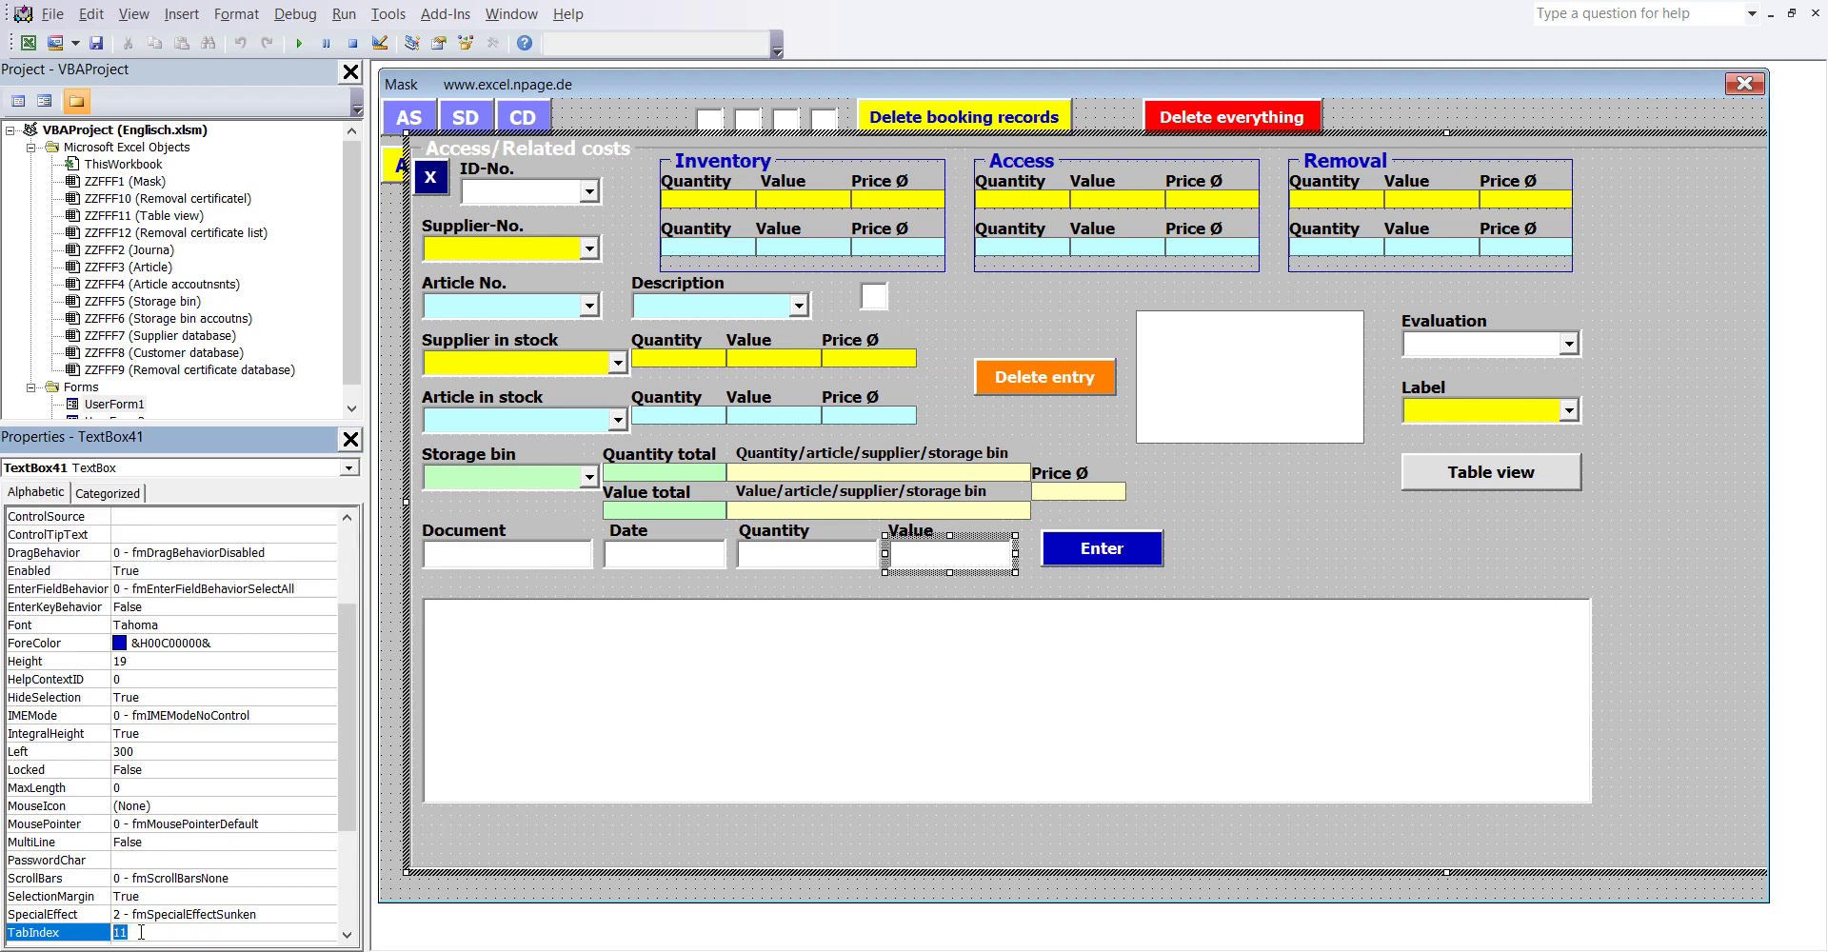
click(1114, 550)
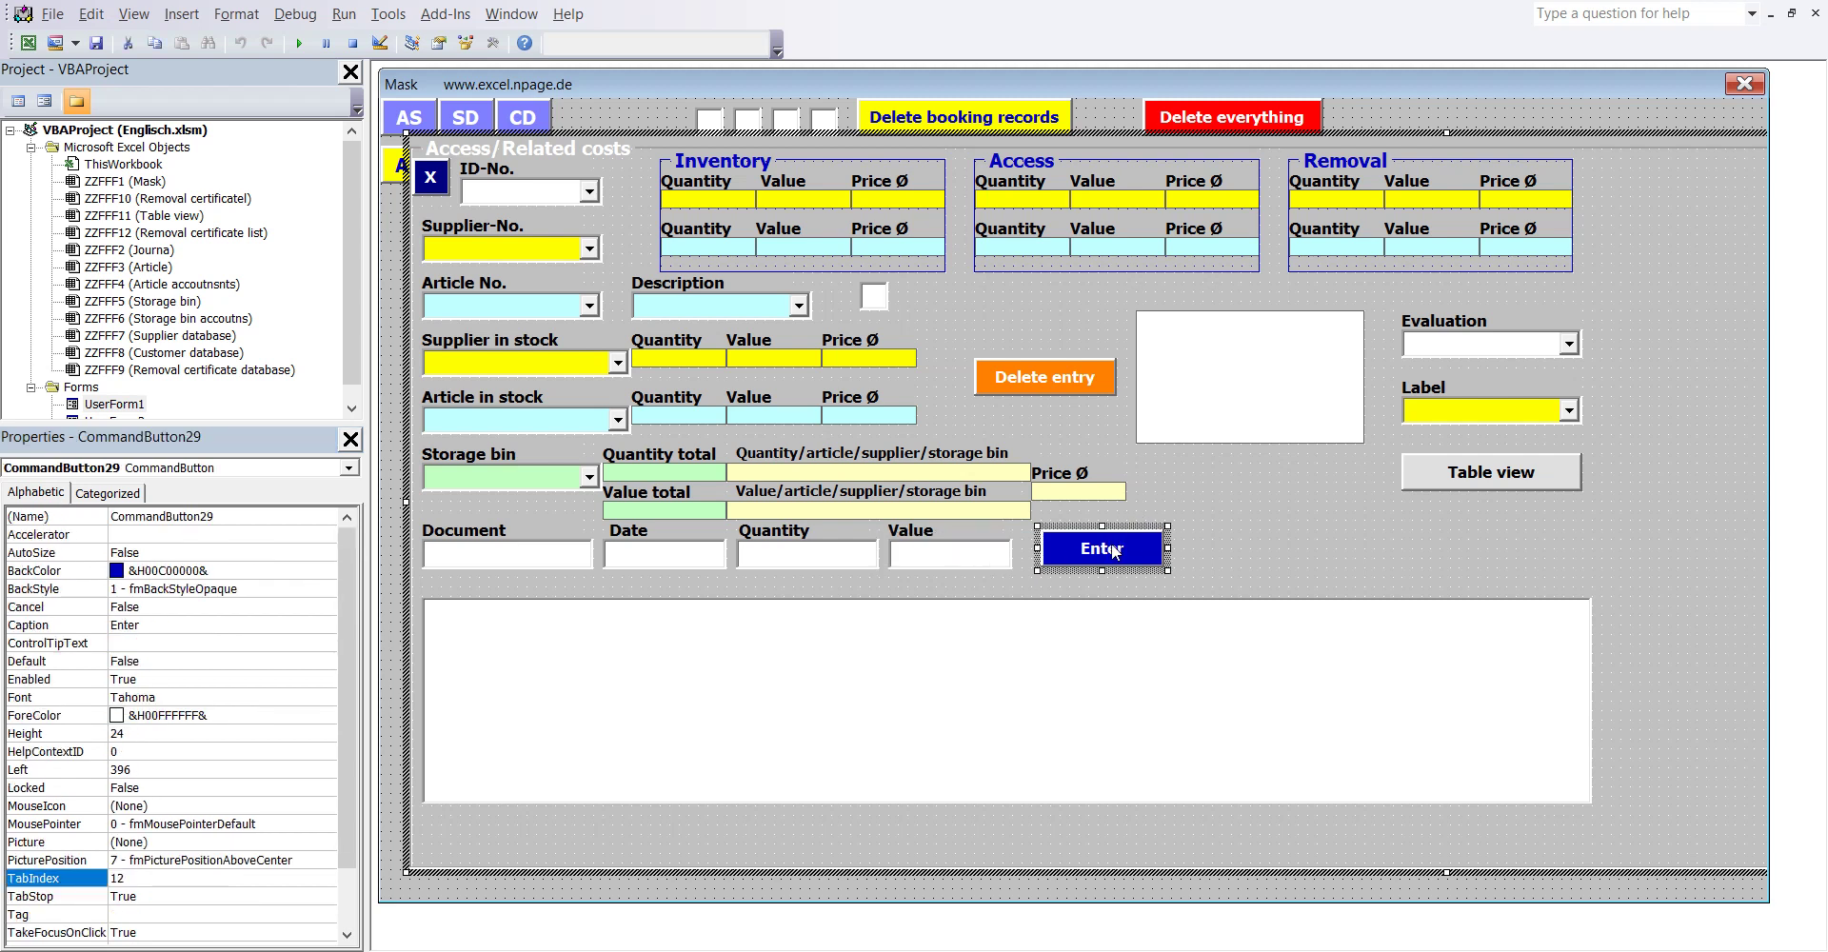
click(349, 469)
click(350, 471)
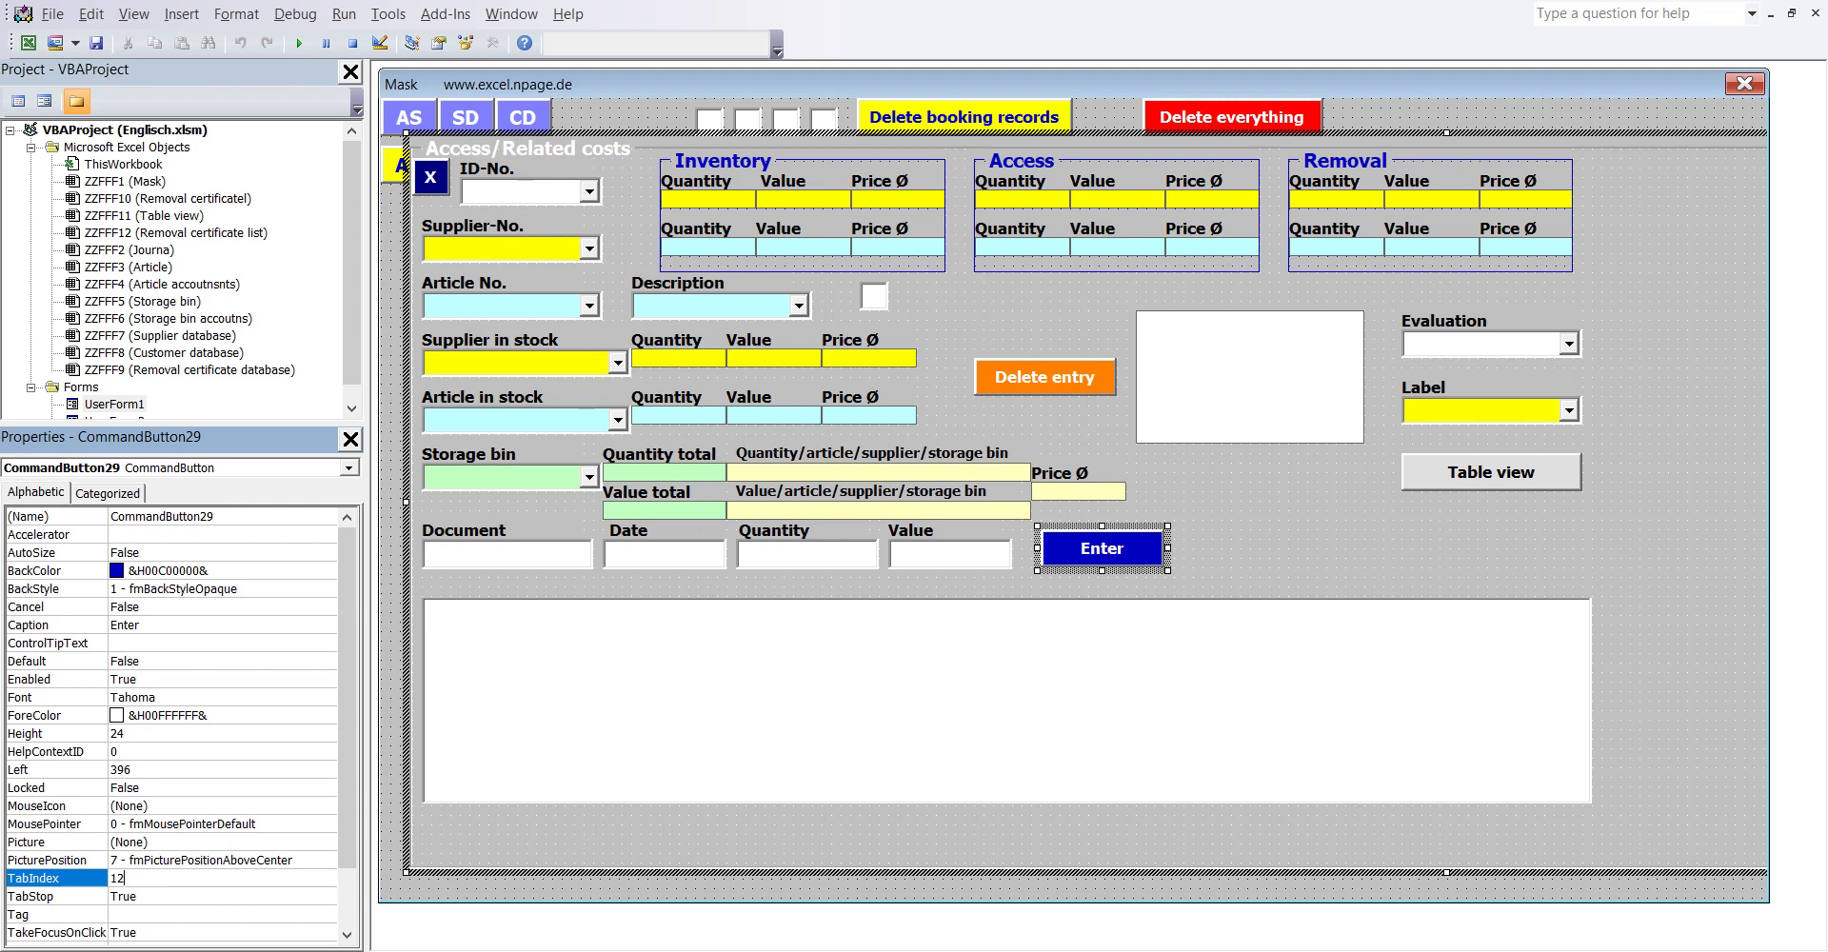
mouse_move(757, 949)
click(686, 886)
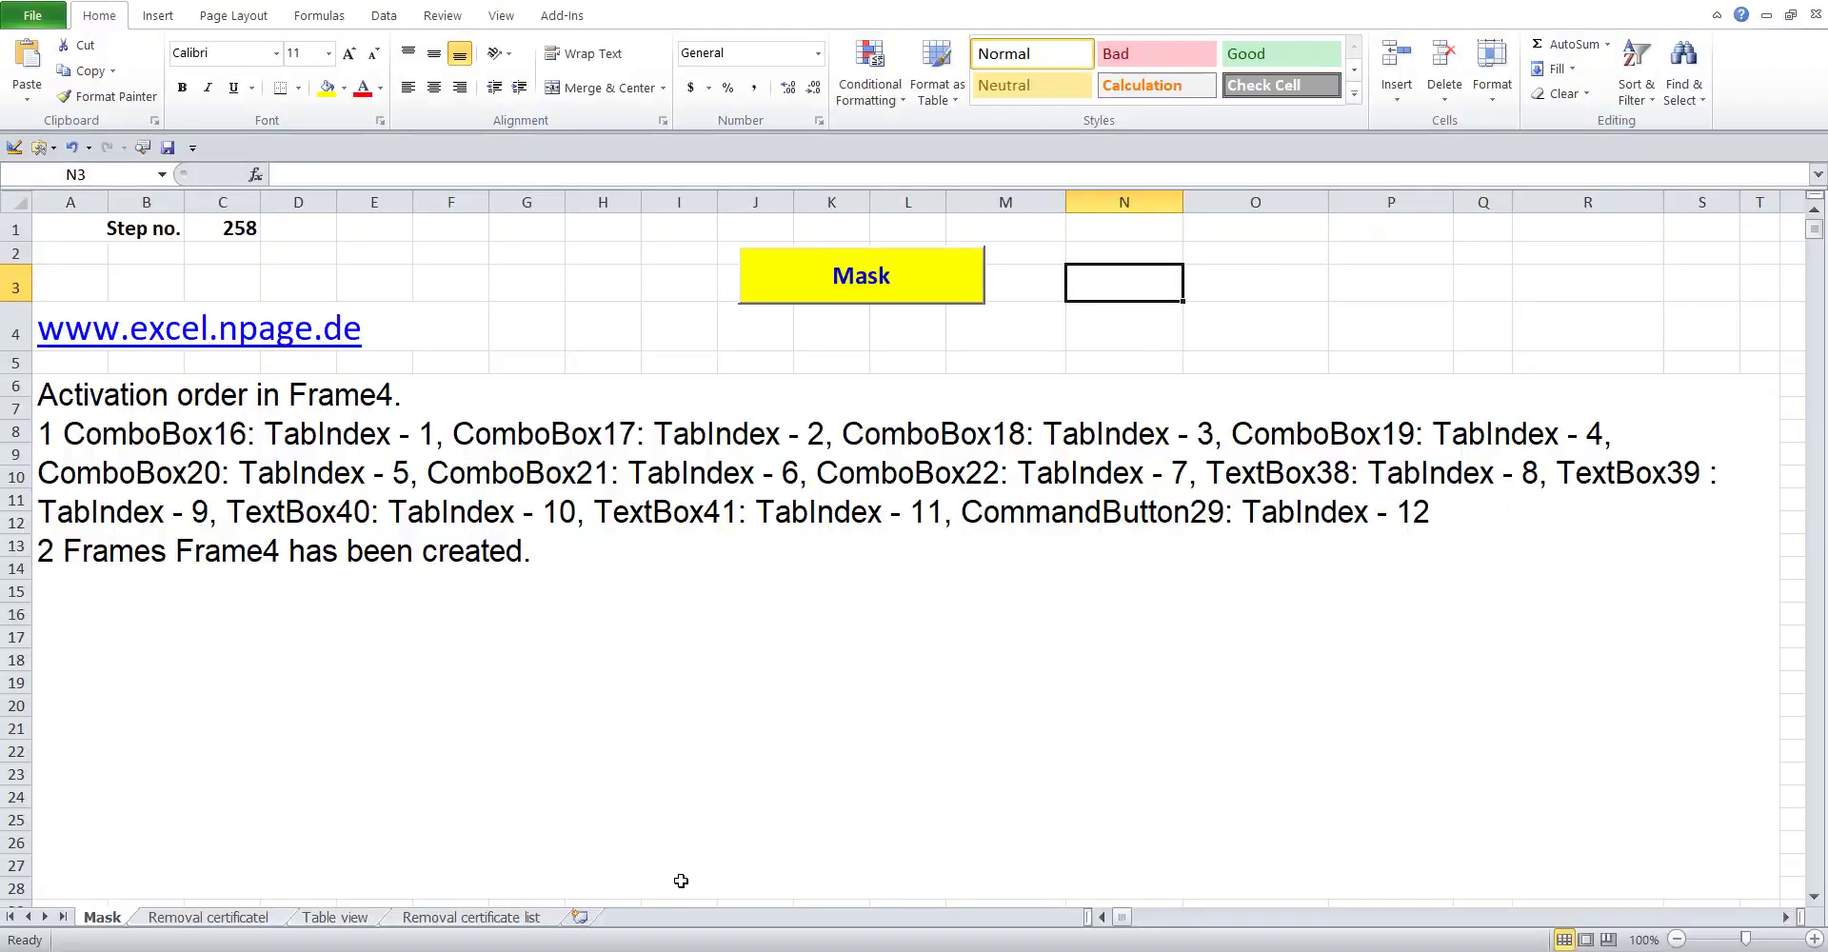
double_click(567, 487)
drag(49, 428, 1556, 507)
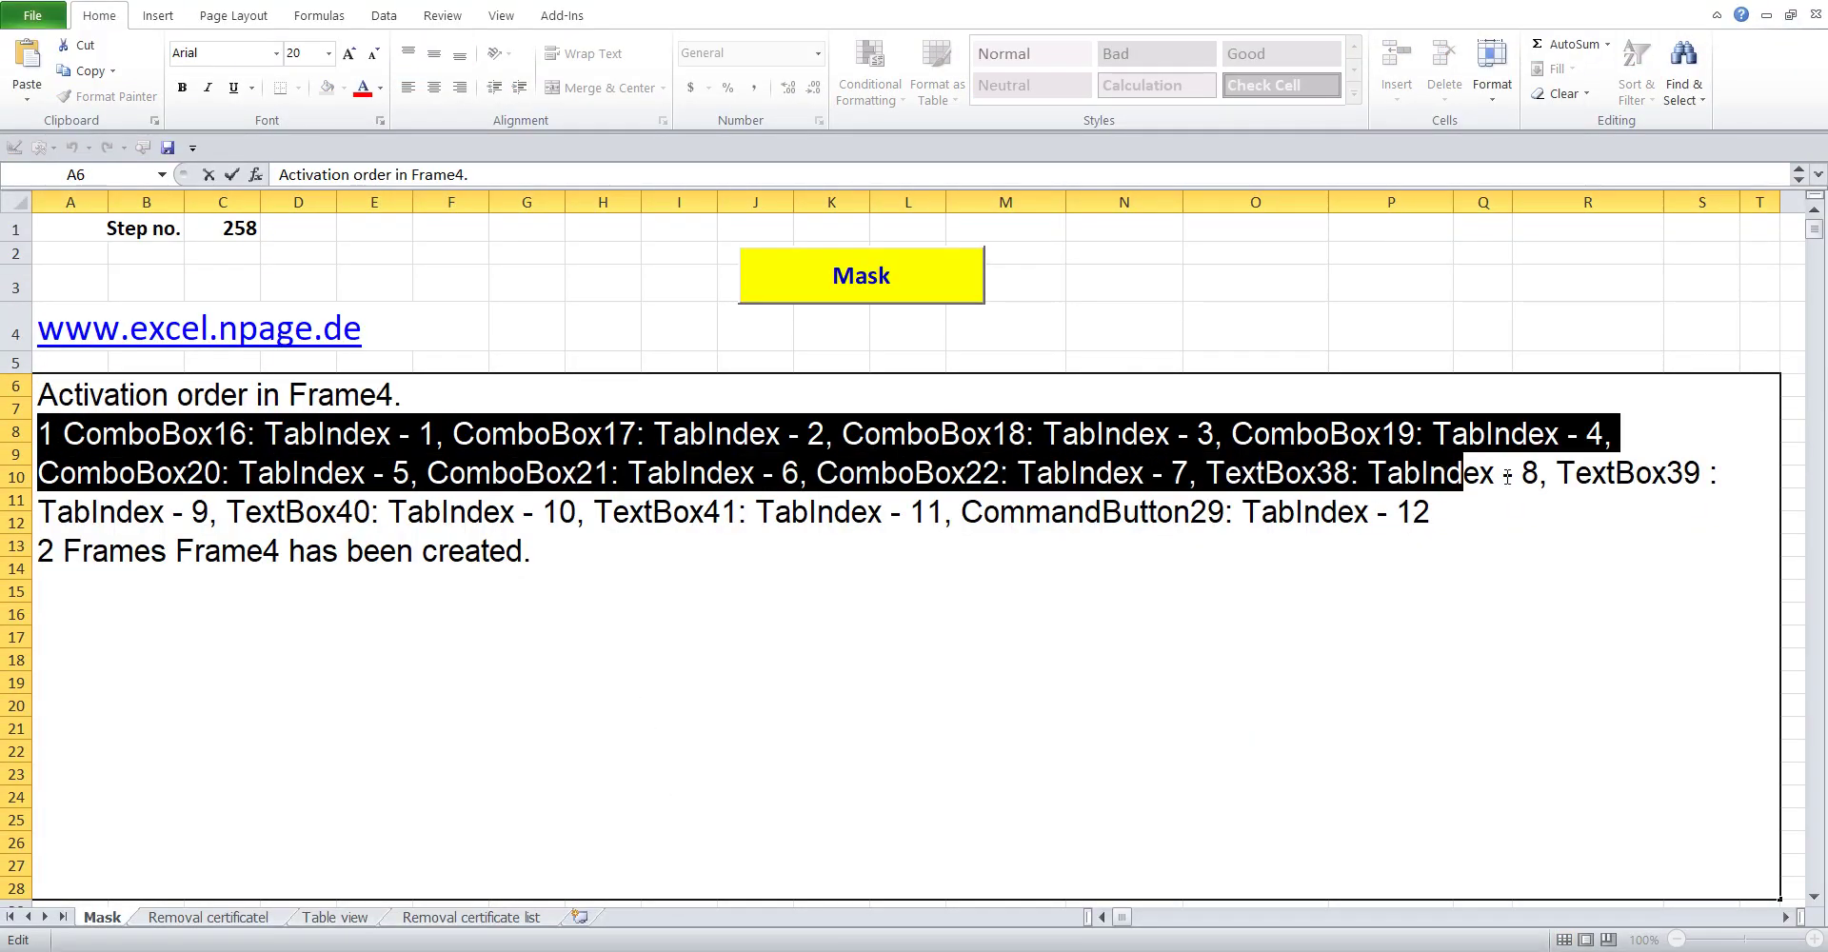
click(525, 281)
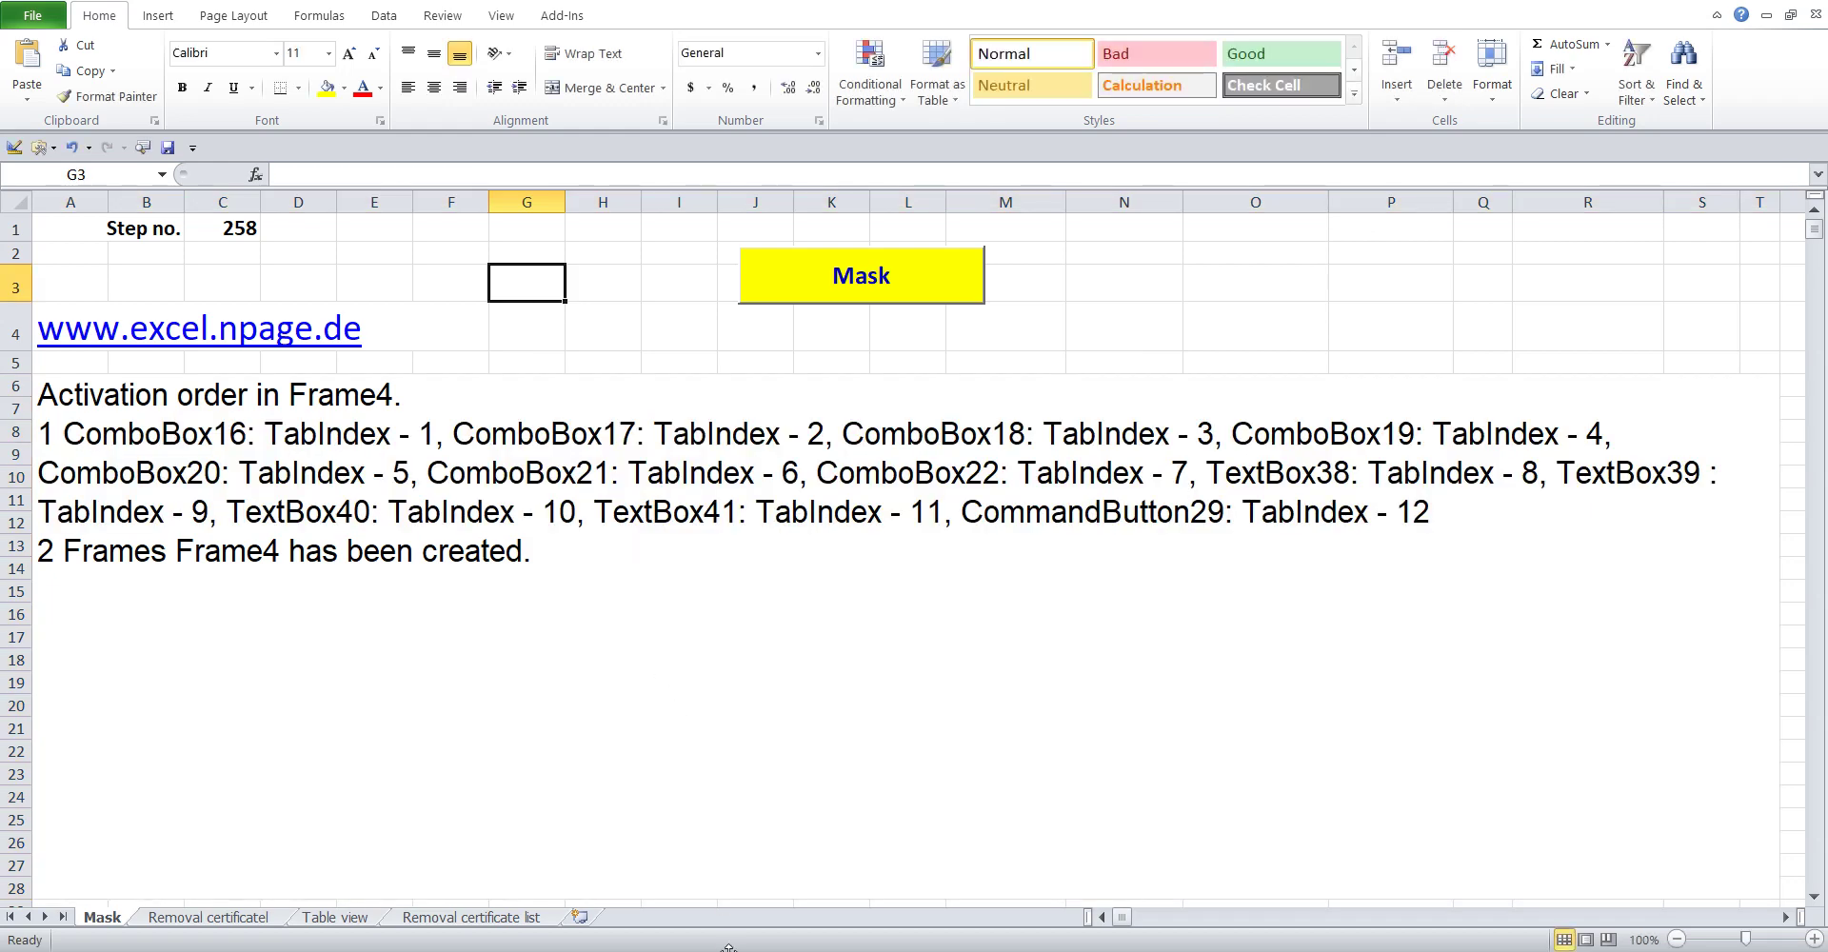
click(895, 862)
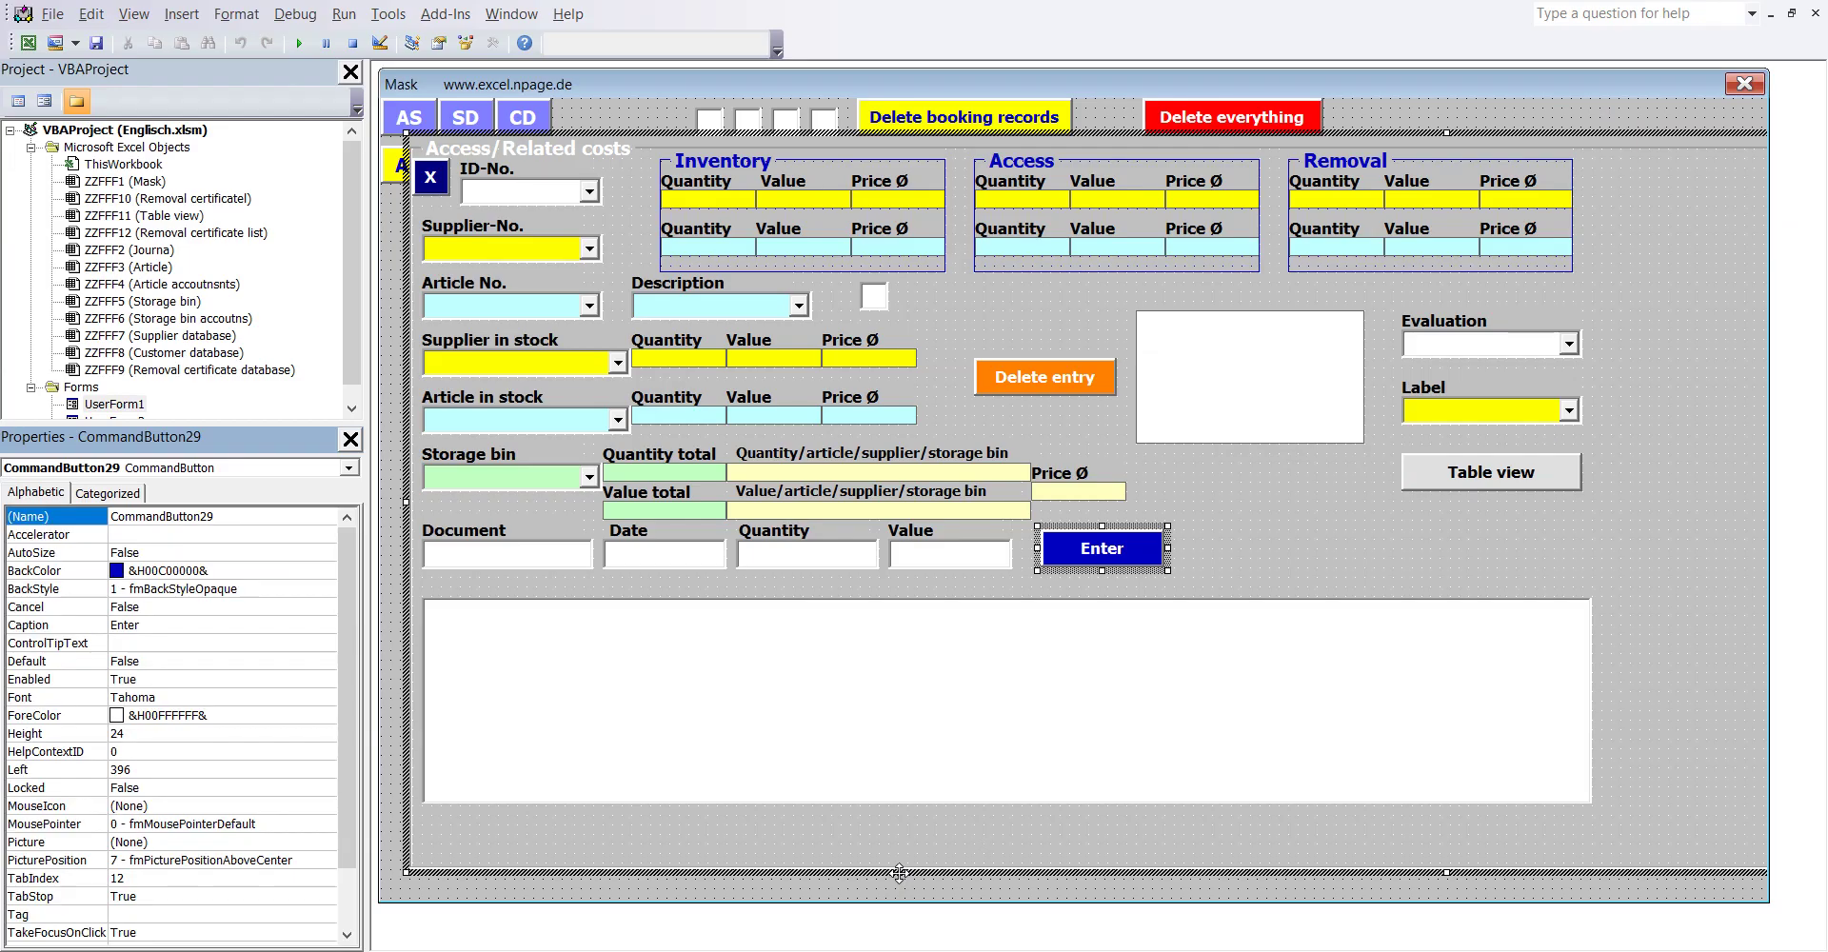
Step: Check the Enter button's TabIndex property, then reselect the ID-No. combo box
click(351, 468)
click(353, 469)
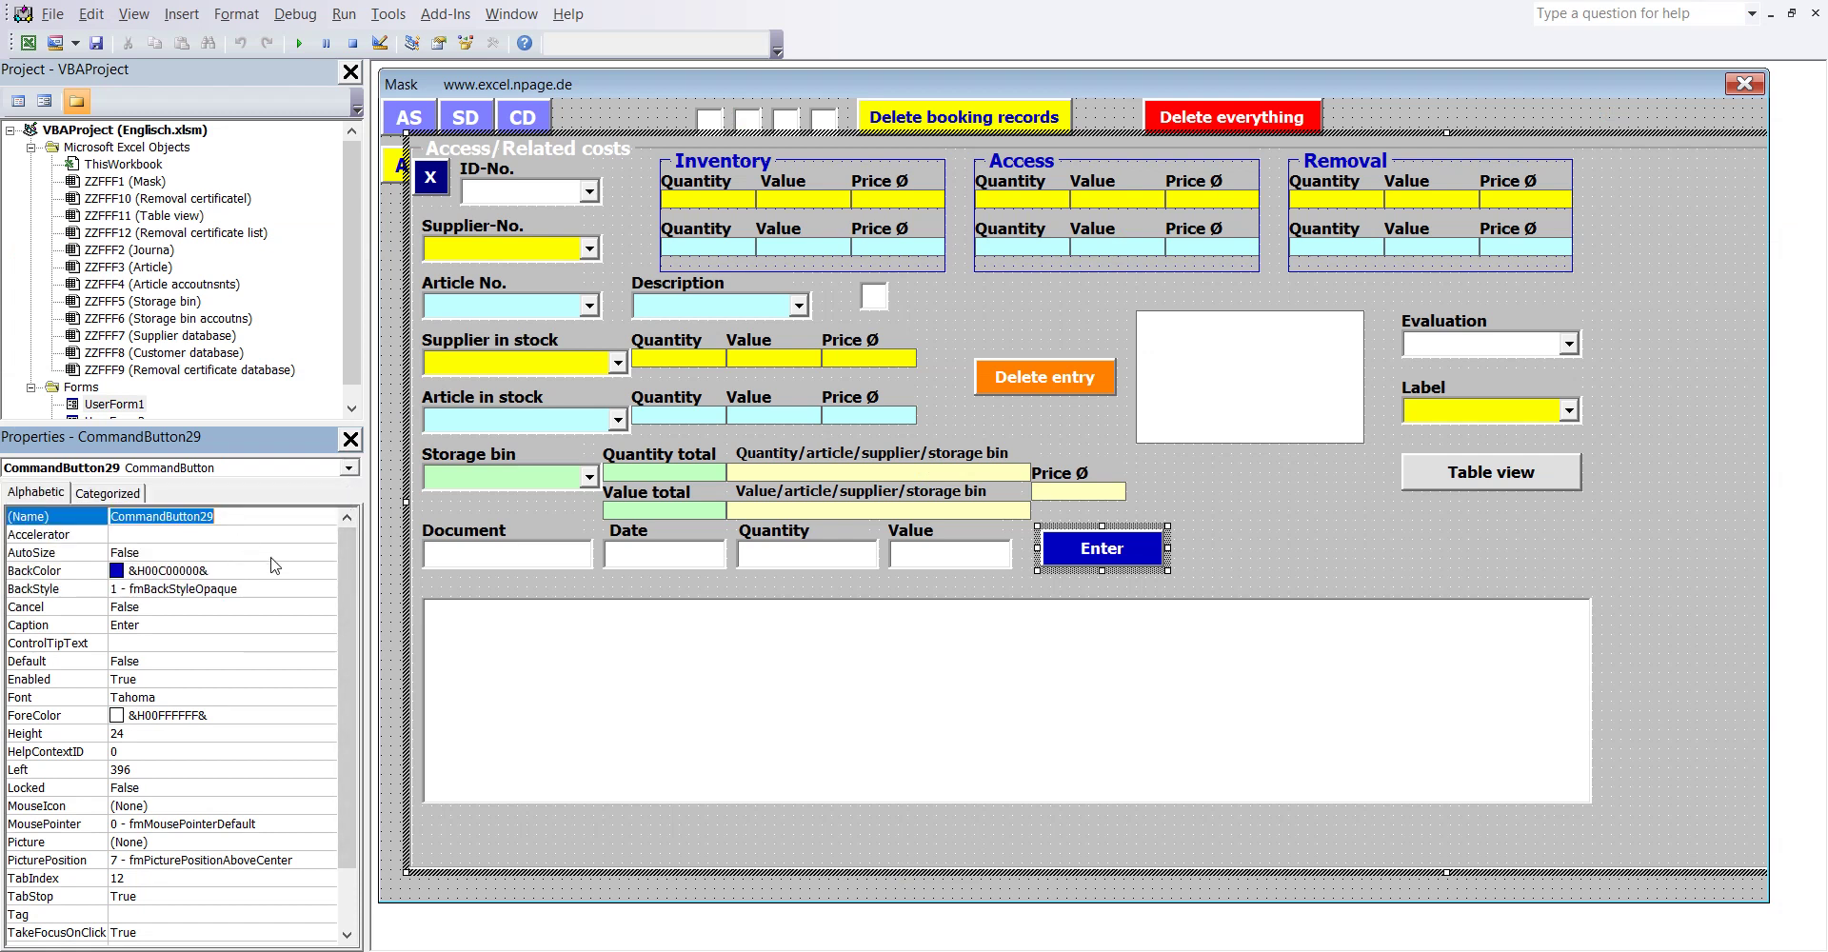
drag(348, 709, 332, 766)
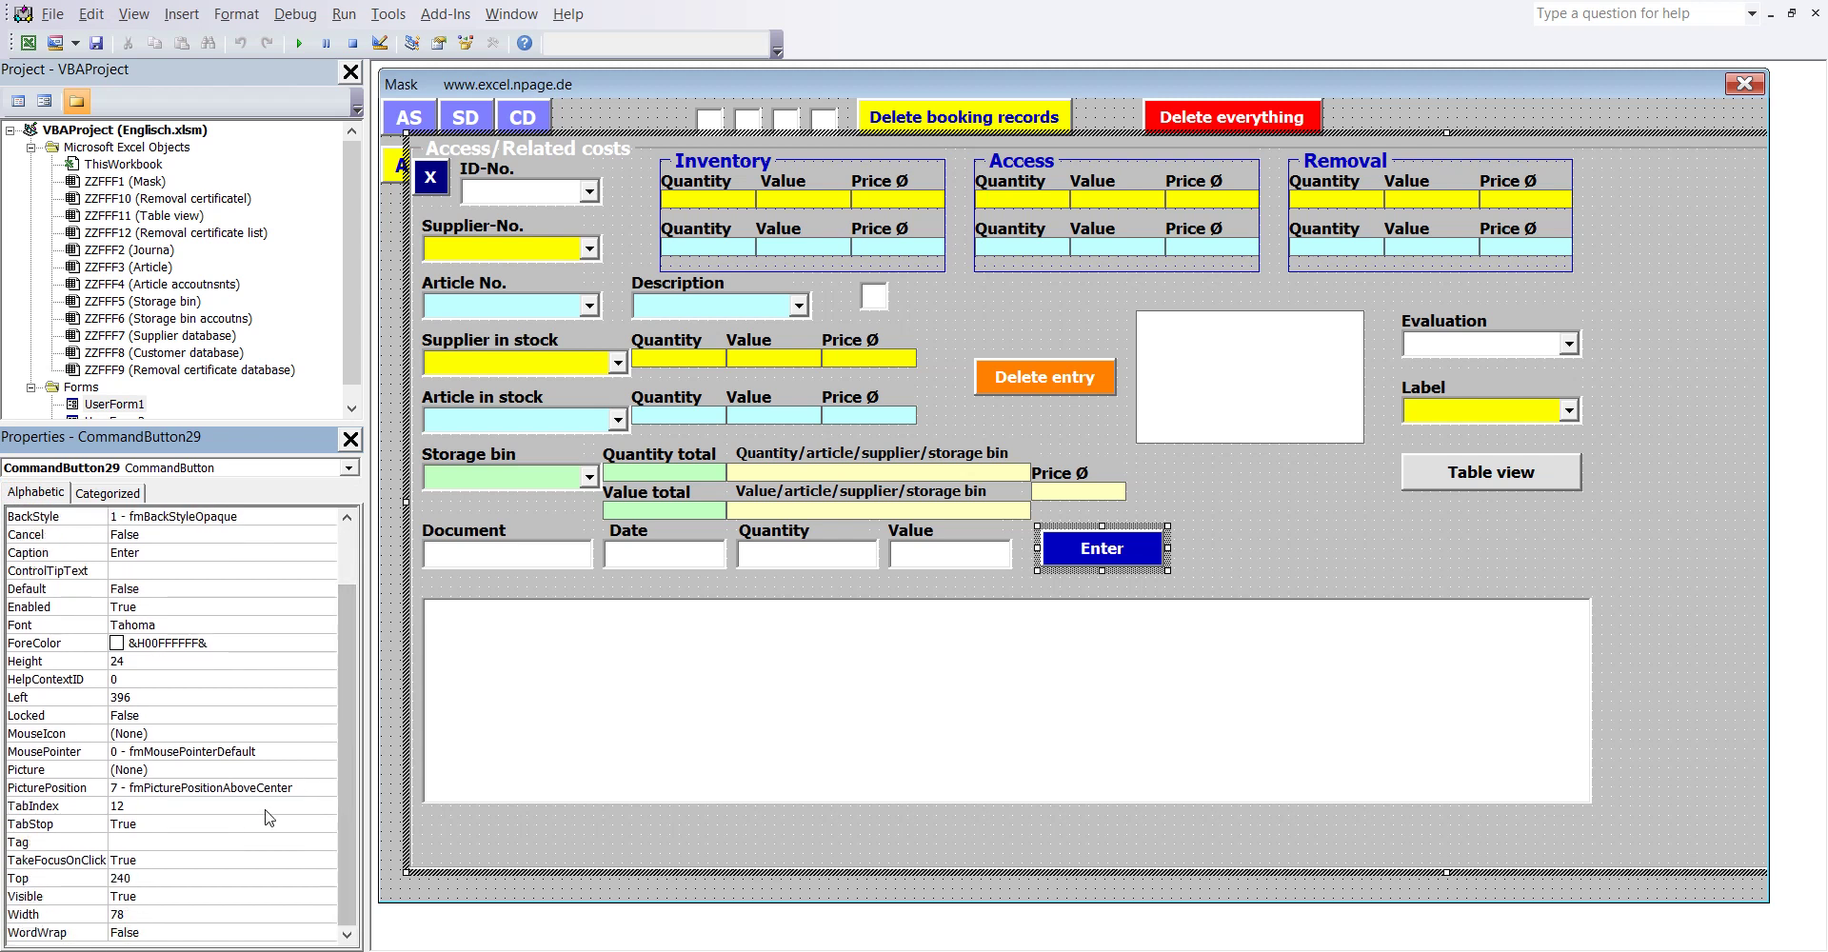
click(142, 805)
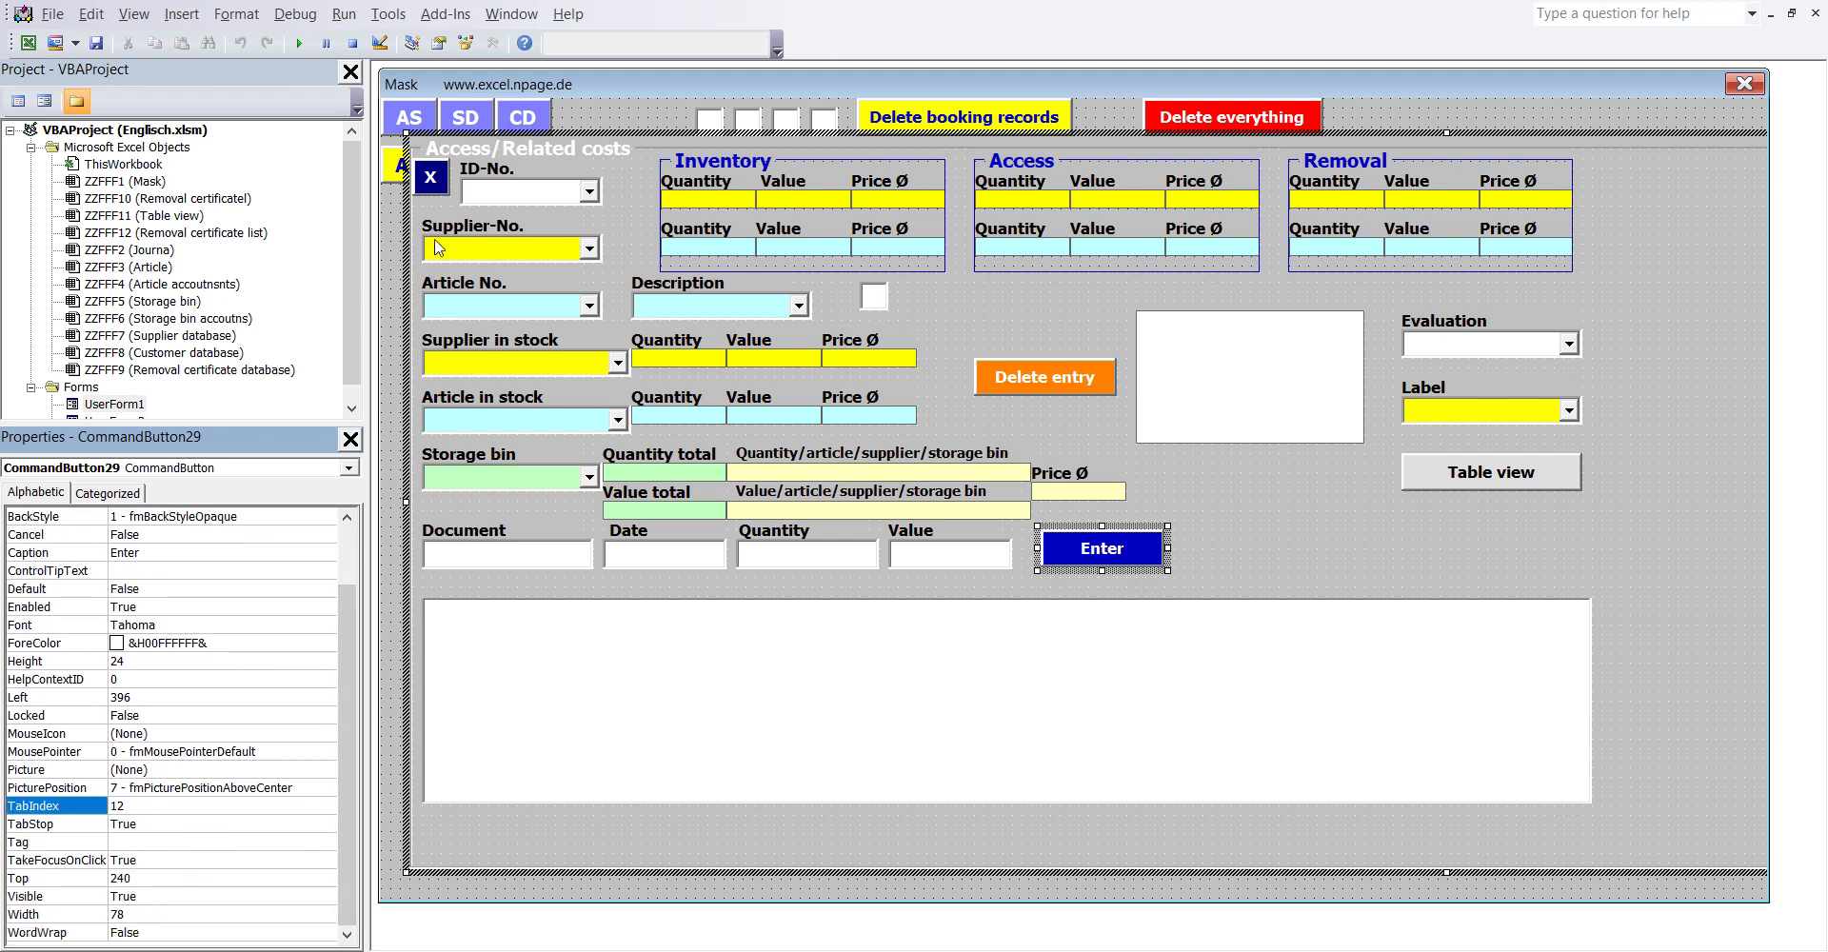
click(537, 192)
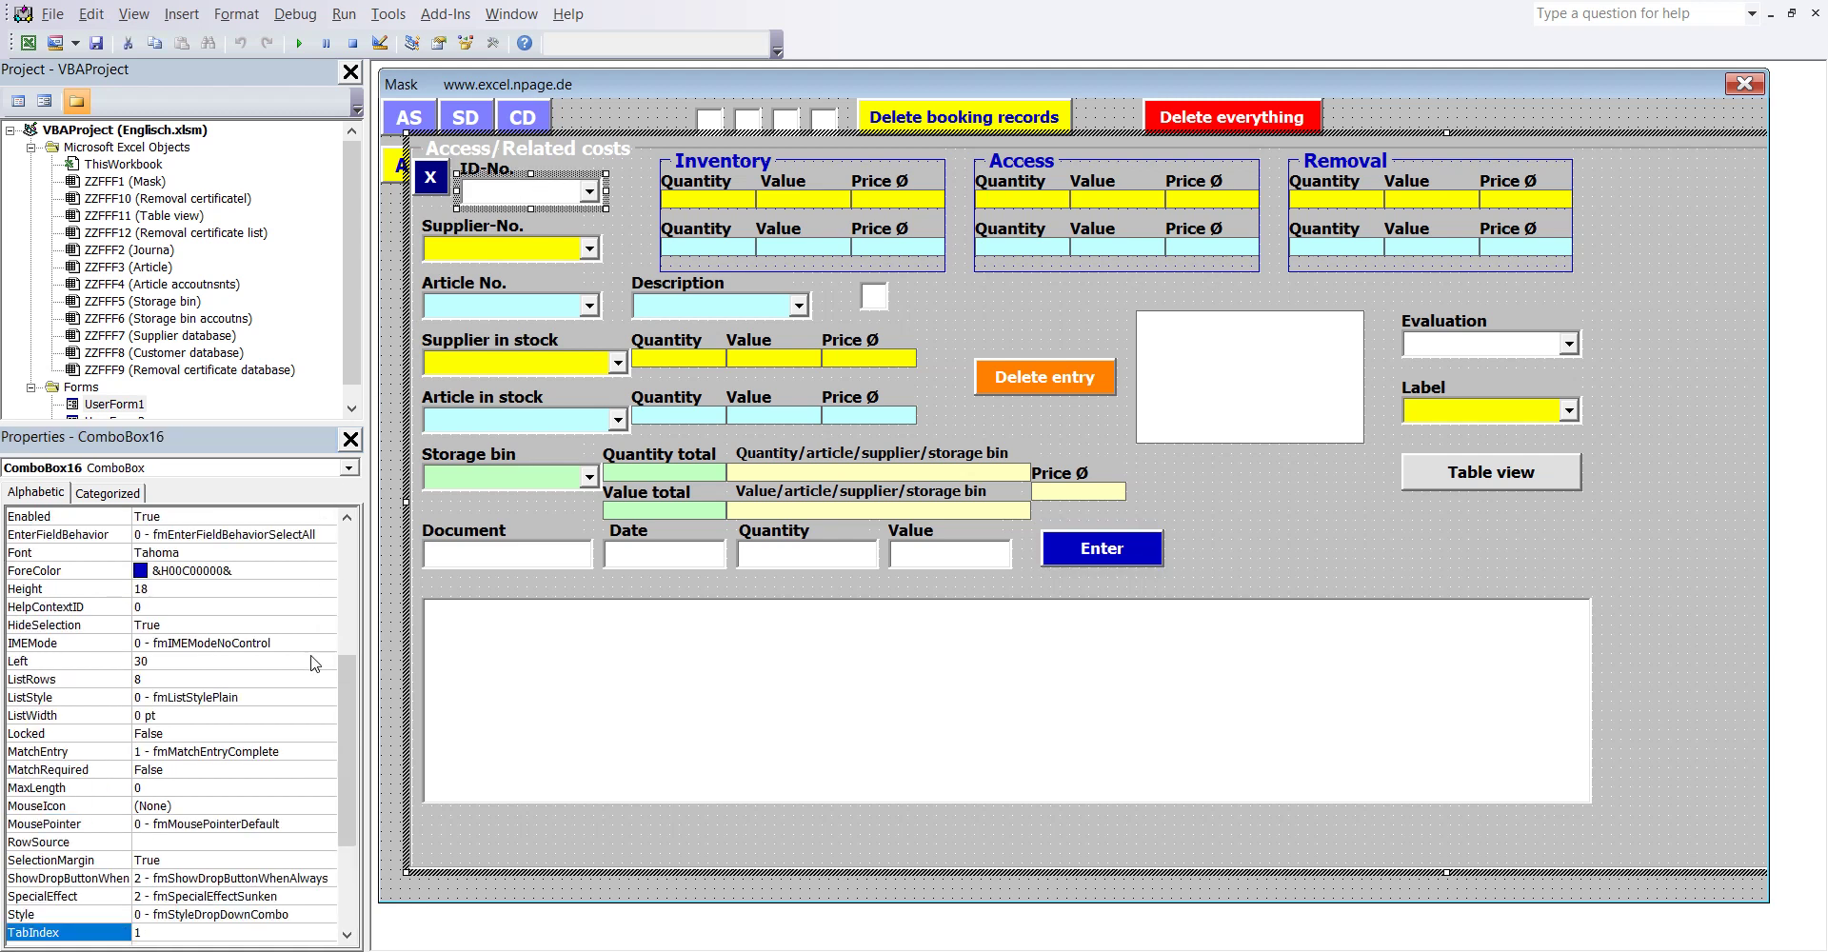
click(349, 470)
click(350, 469)
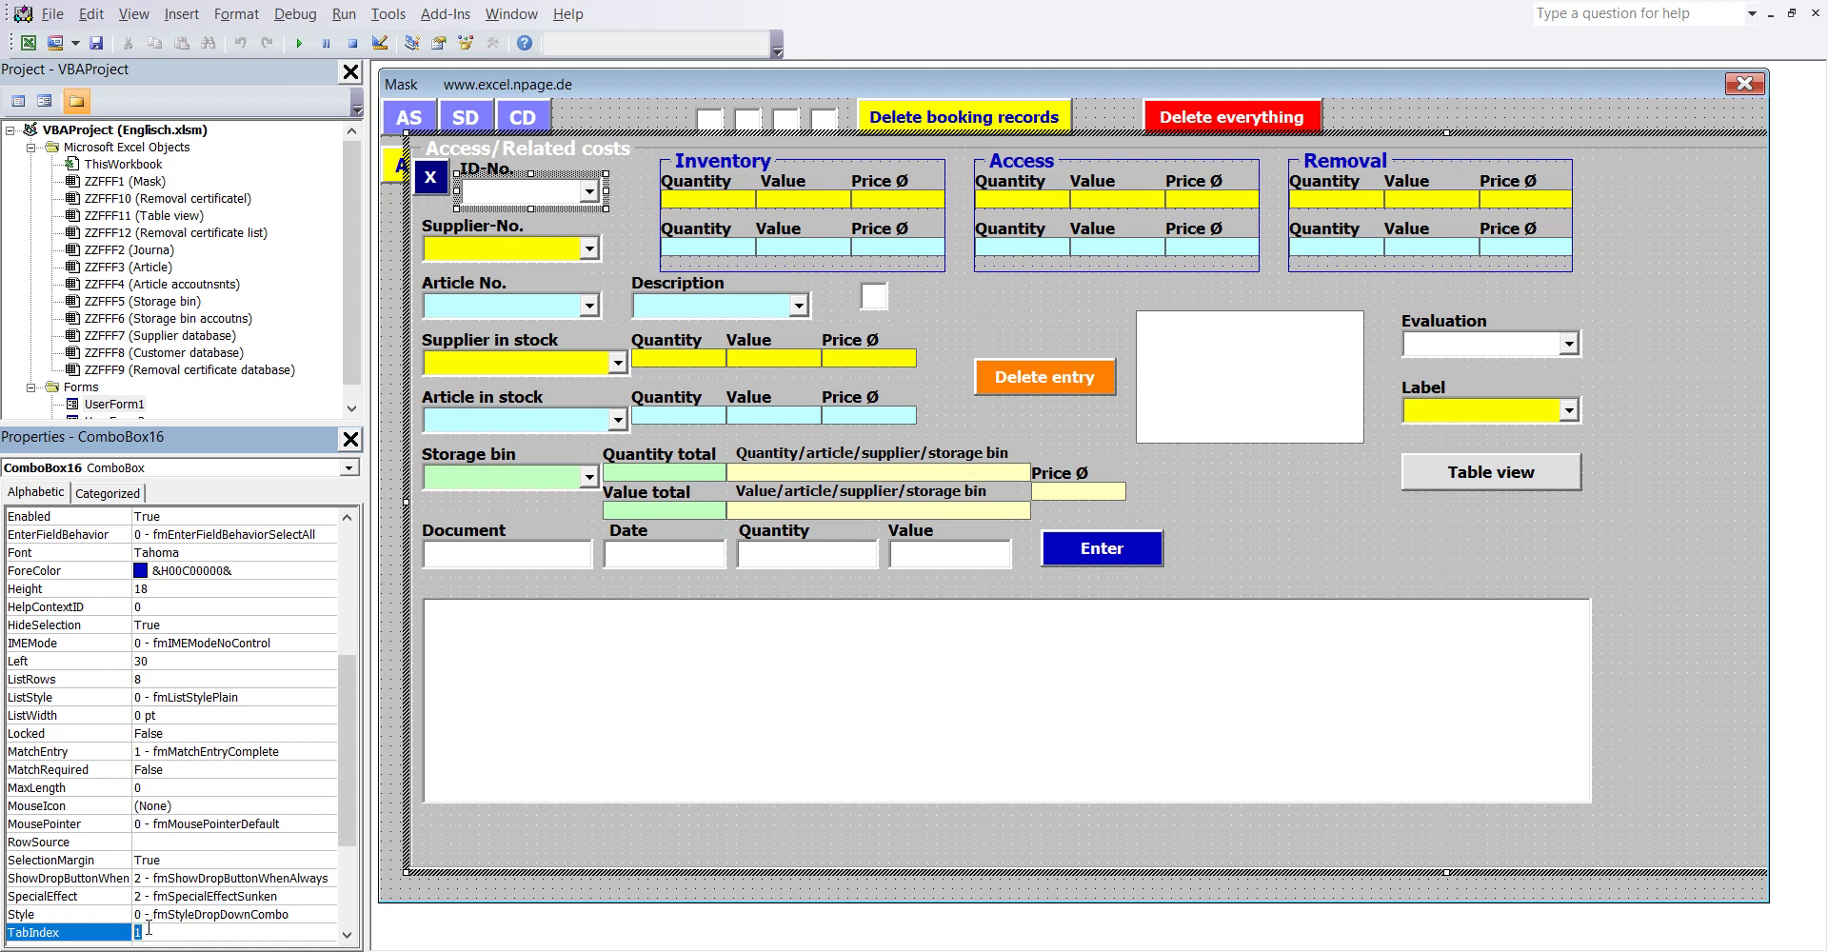
Step: Set the Supplier-No., Article No. and Description combo boxes to TabIndex 2, 3 and 4
click(558, 255)
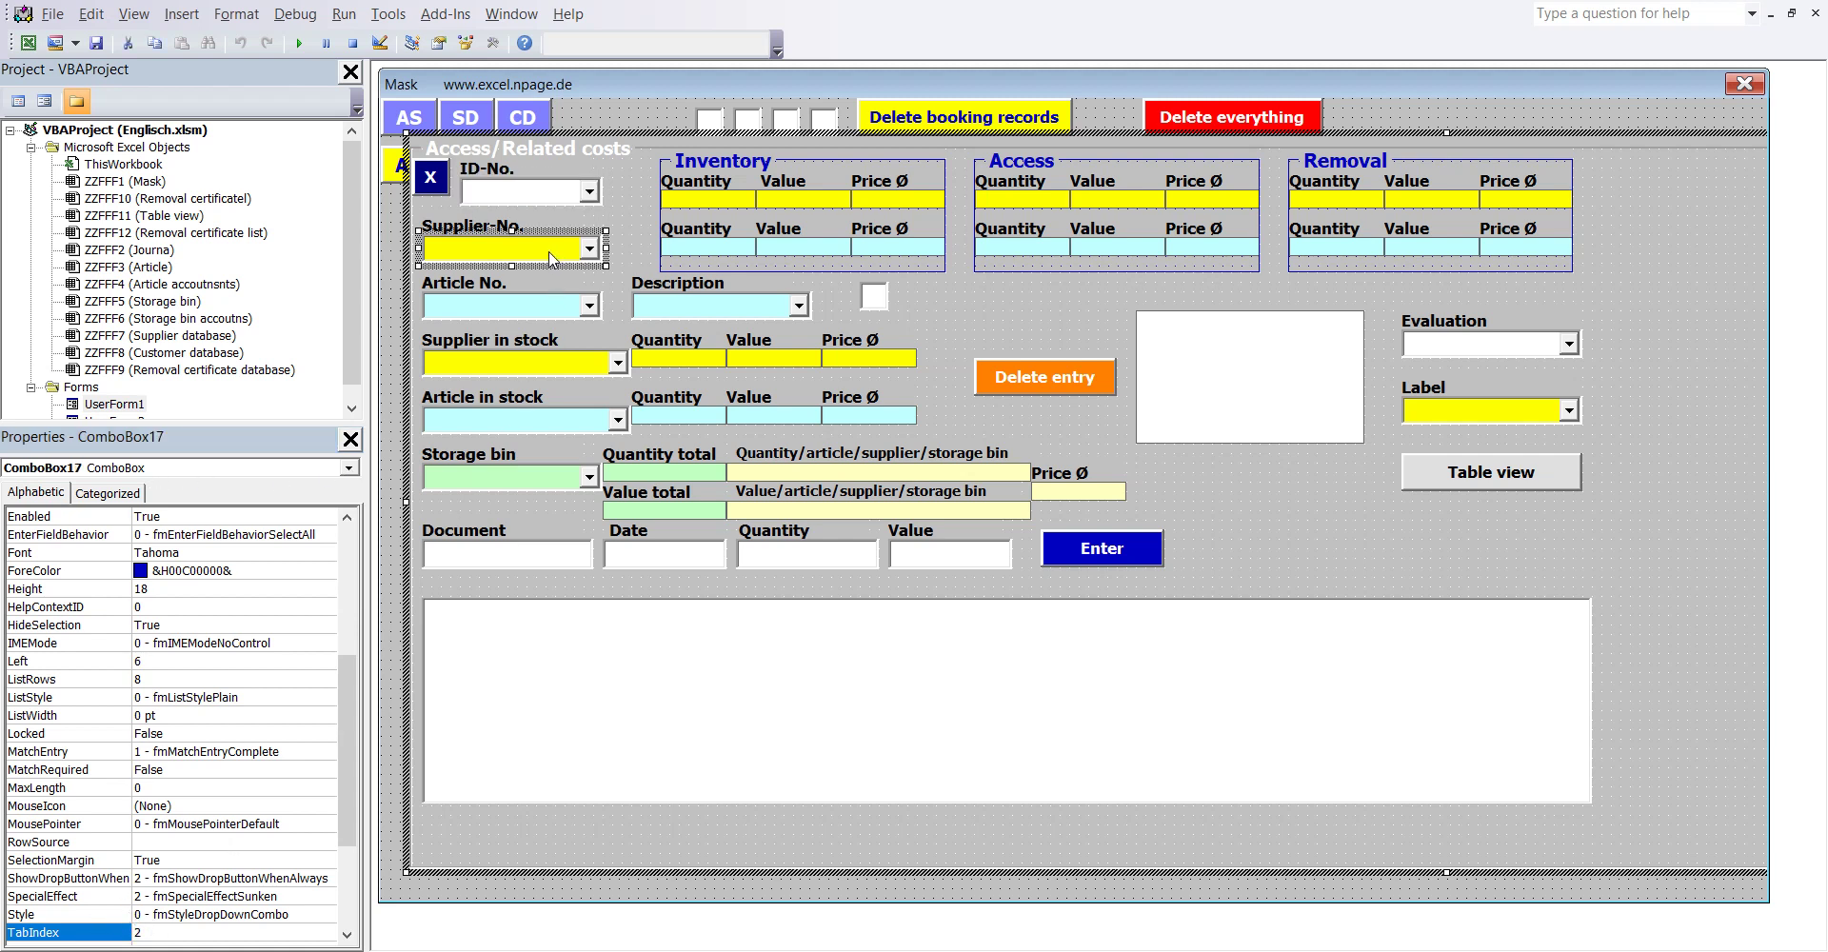
click(349, 469)
click(349, 469)
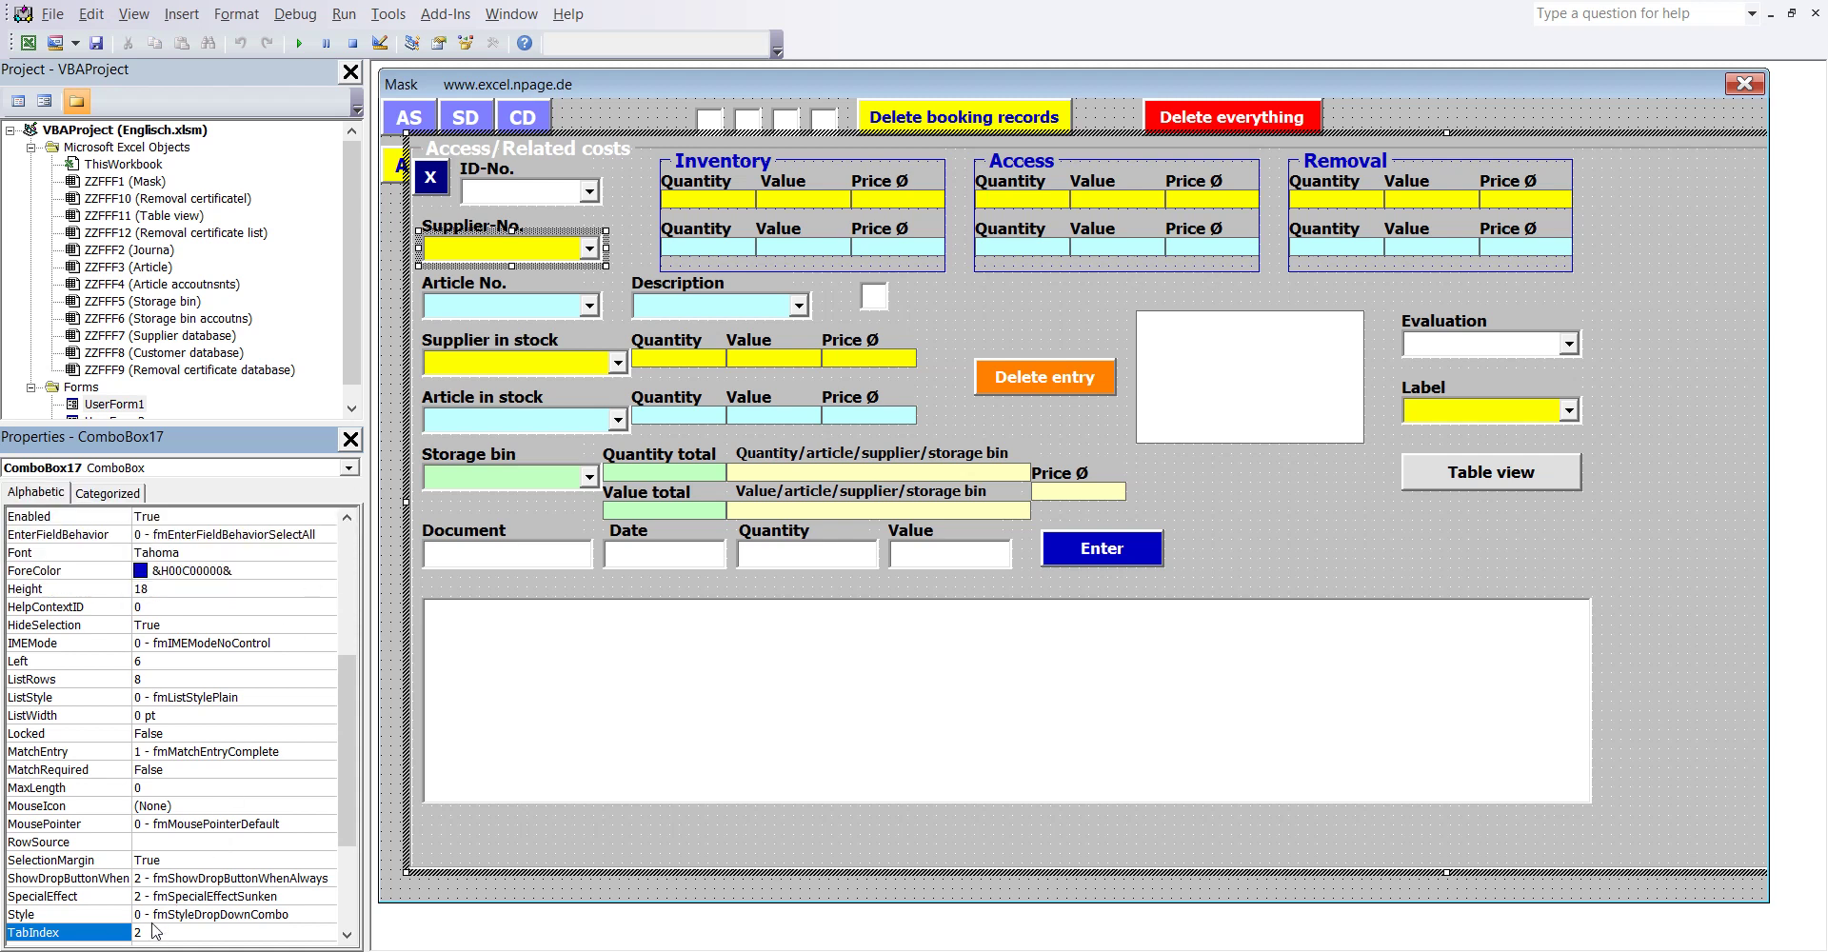
drag(147, 932, 124, 945)
click(502, 308)
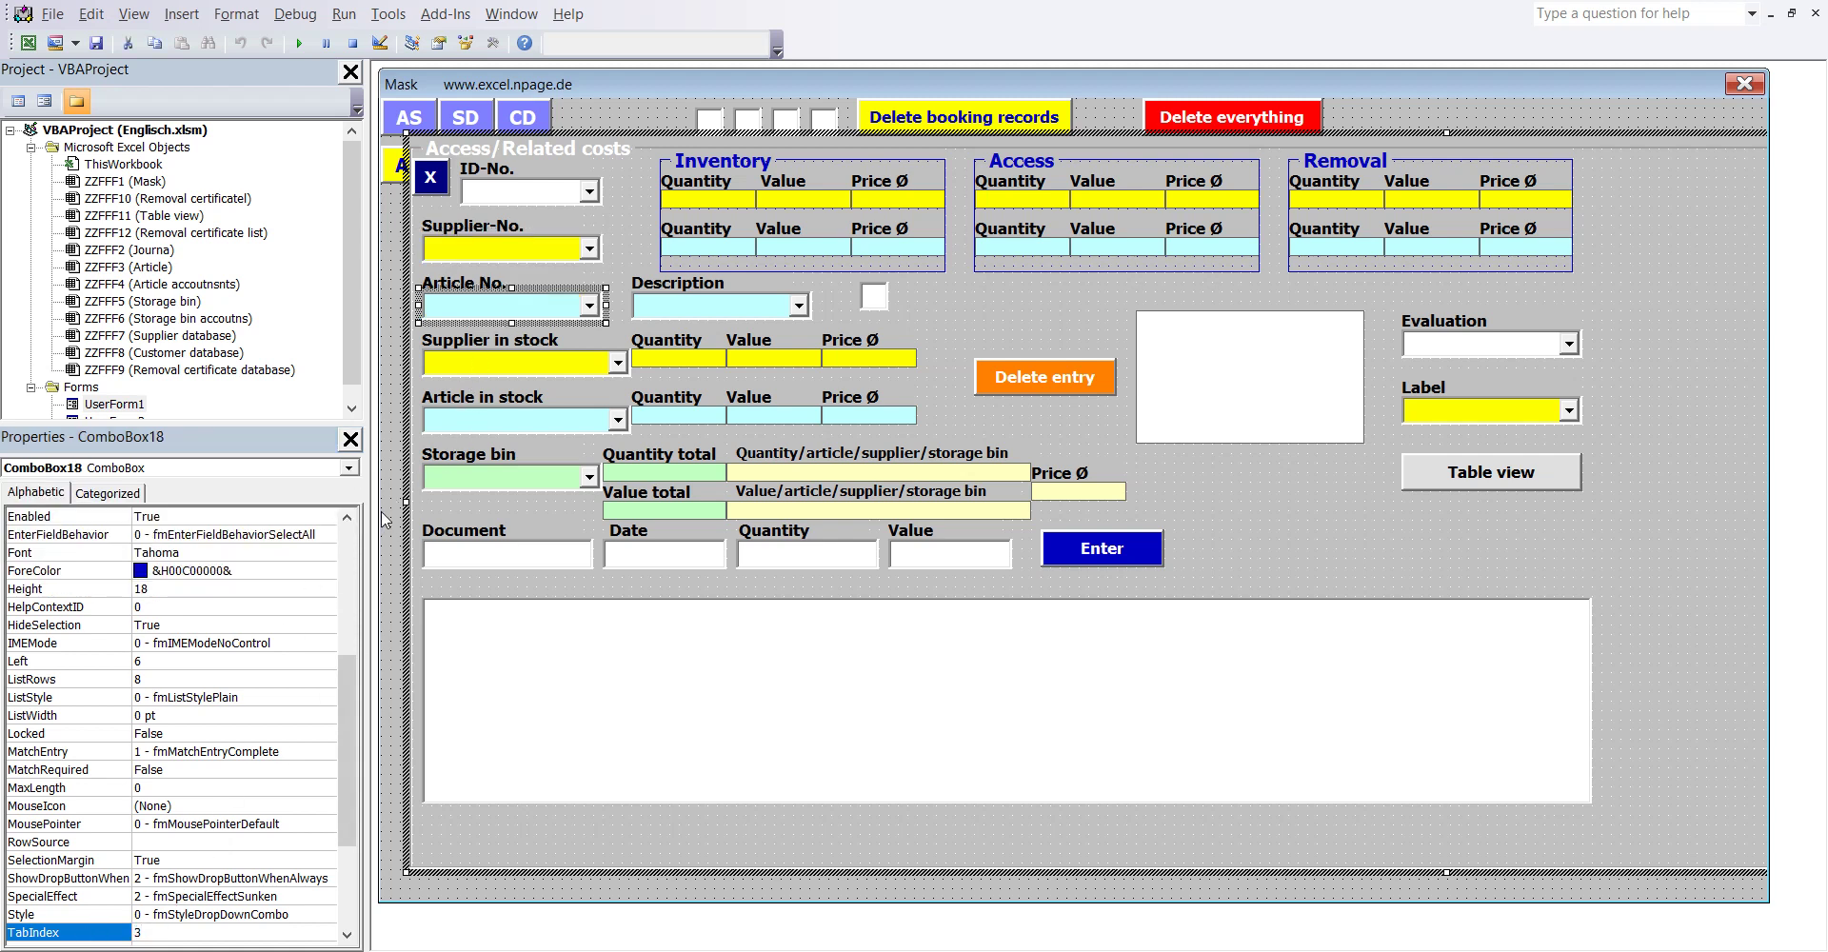
click(350, 467)
click(350, 467)
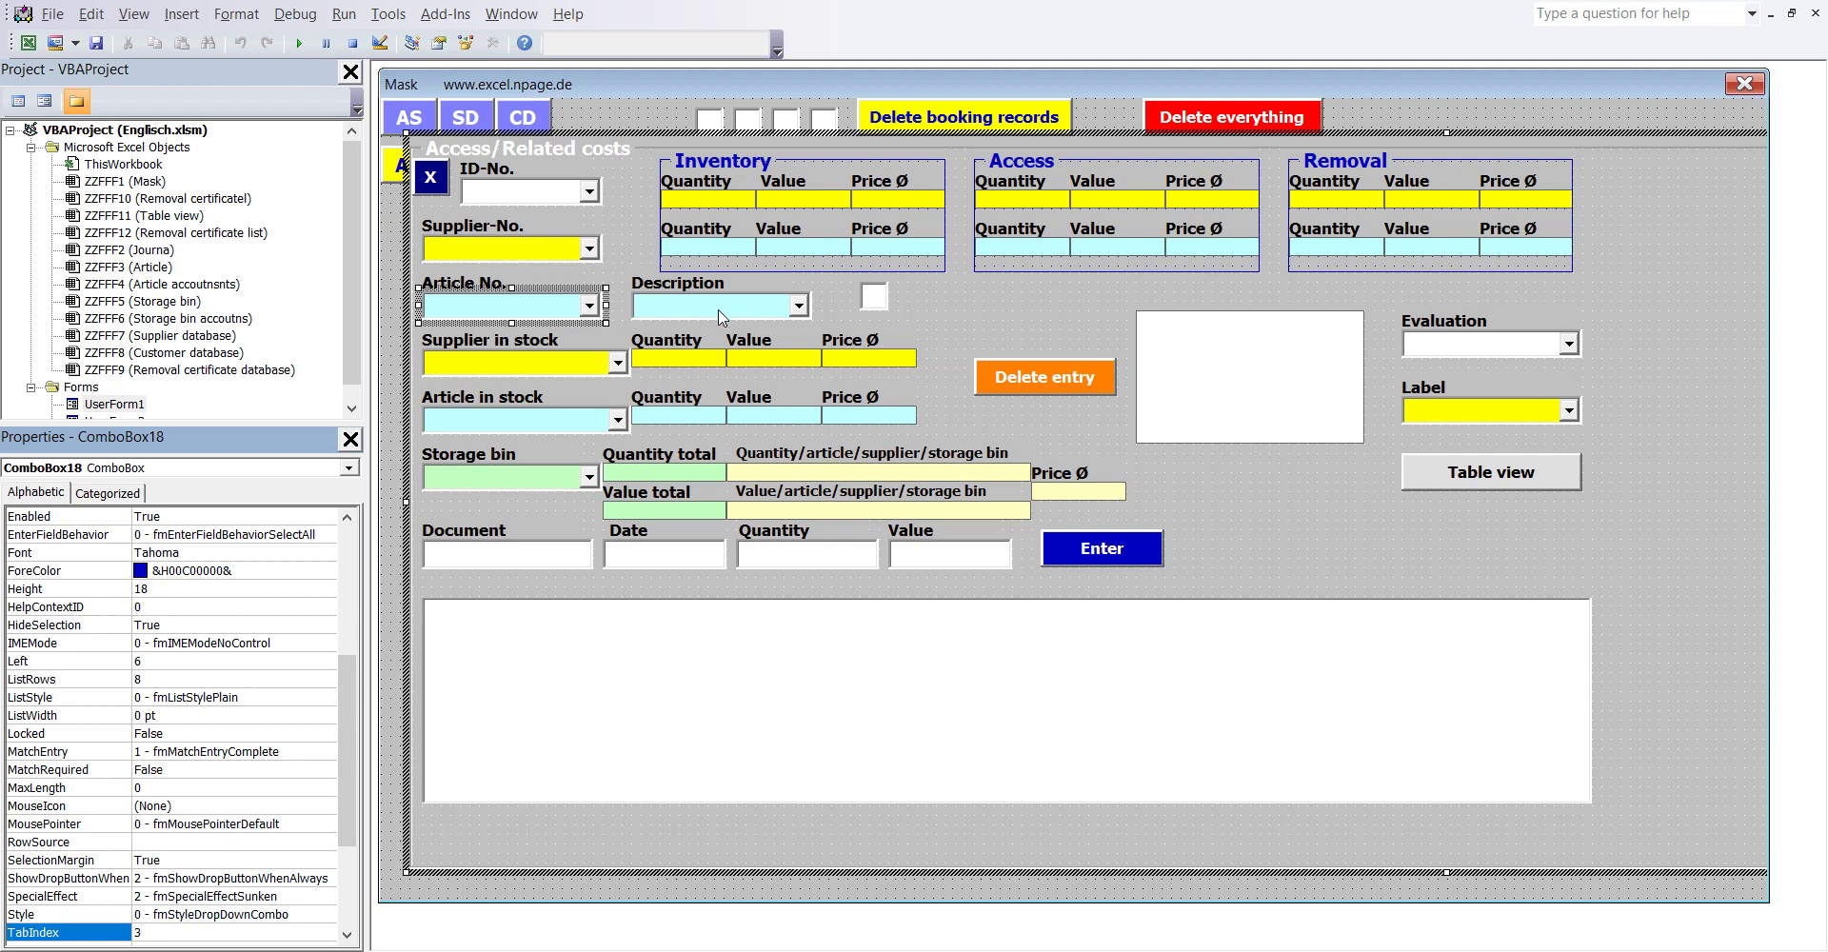
click(720, 312)
click(352, 474)
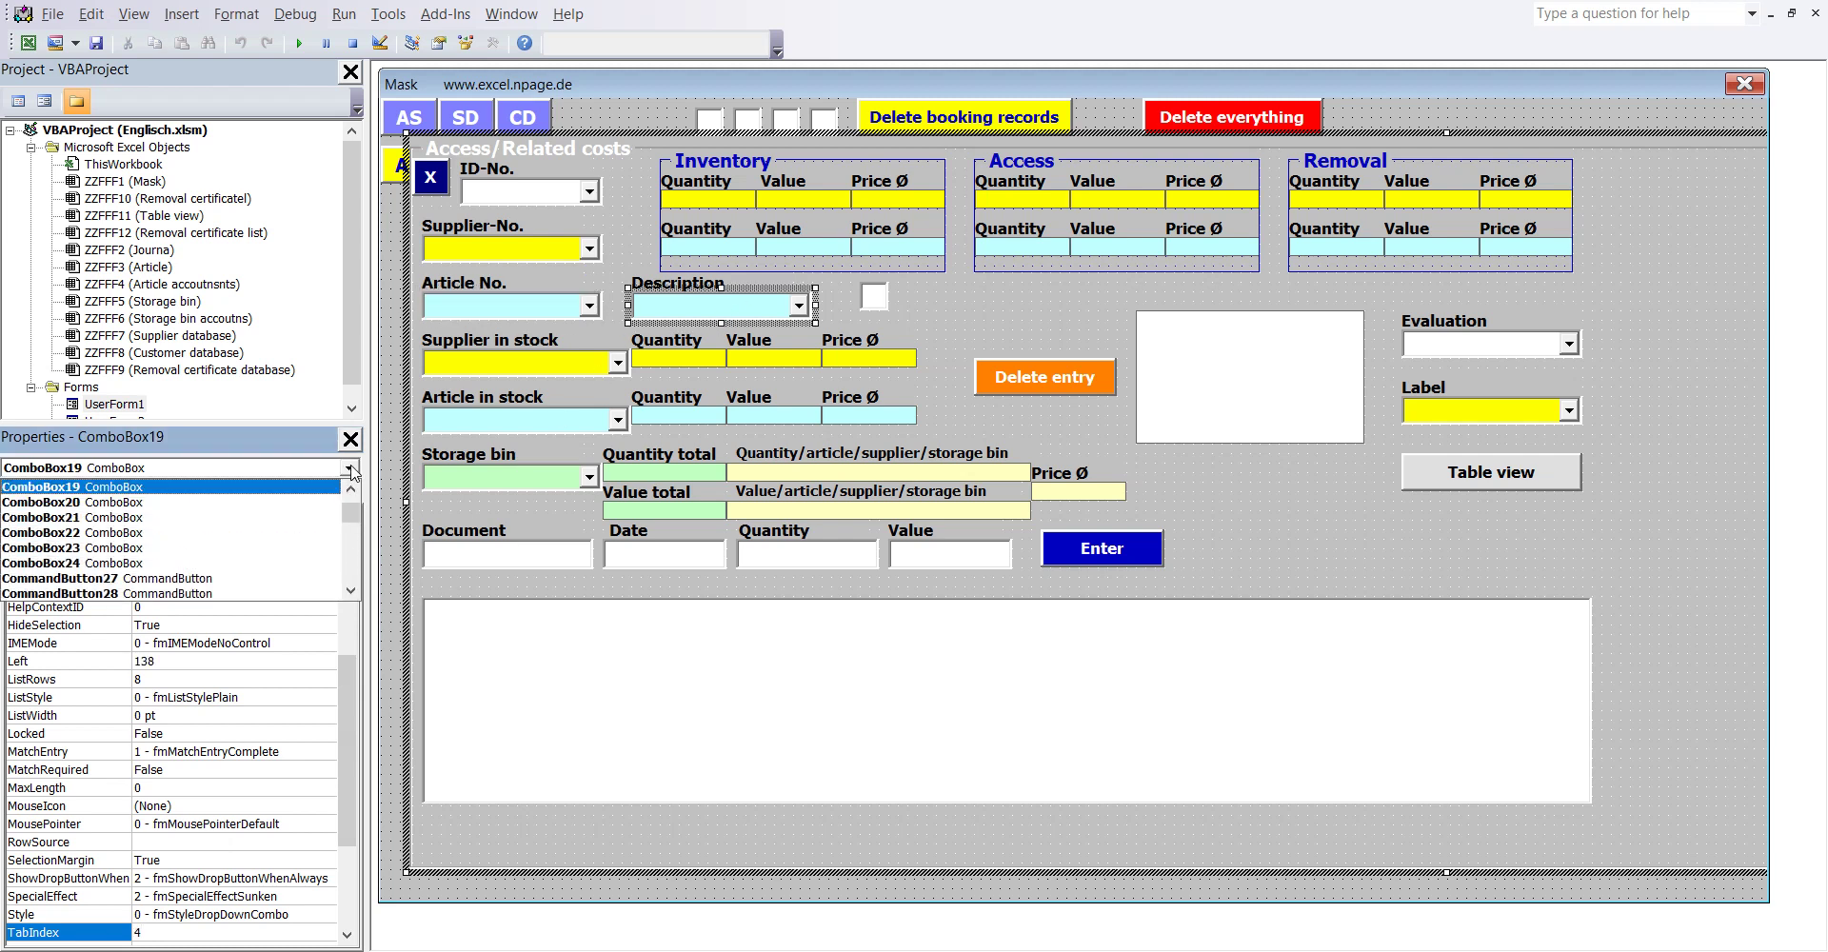
click(351, 473)
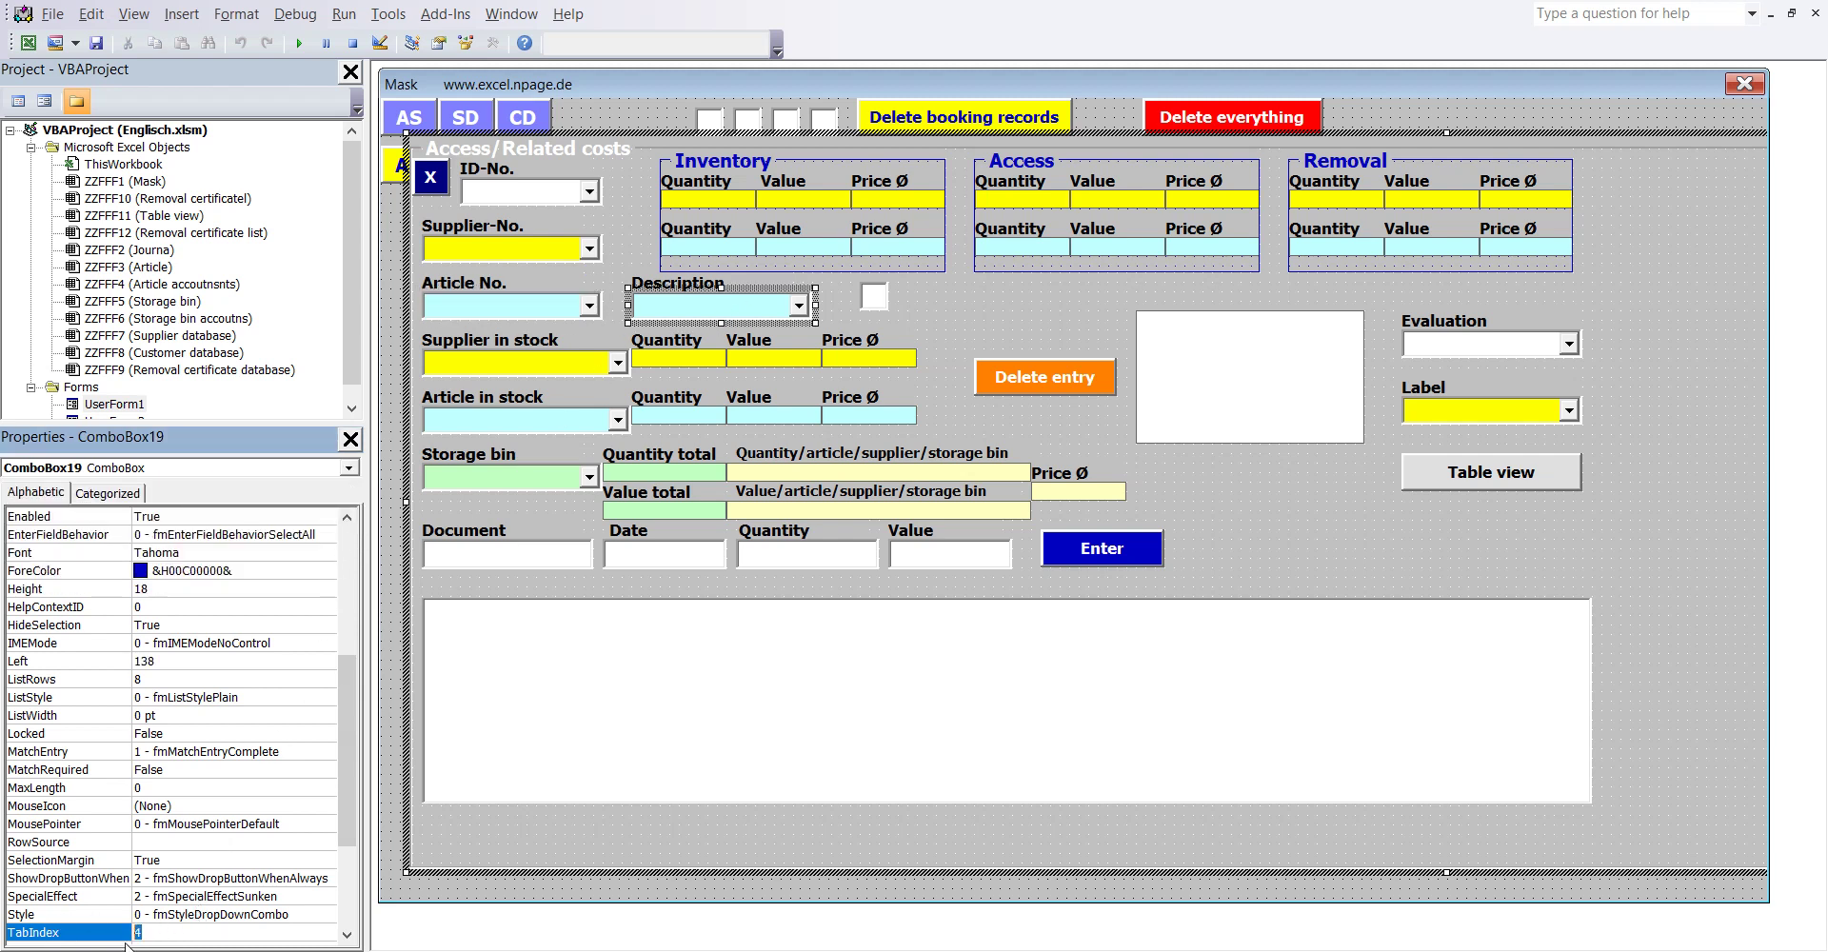
Step: Set the Supplier in stock, Article in stock and Storage bin boxes to TabIndex 5, 6 and 7
click(555, 363)
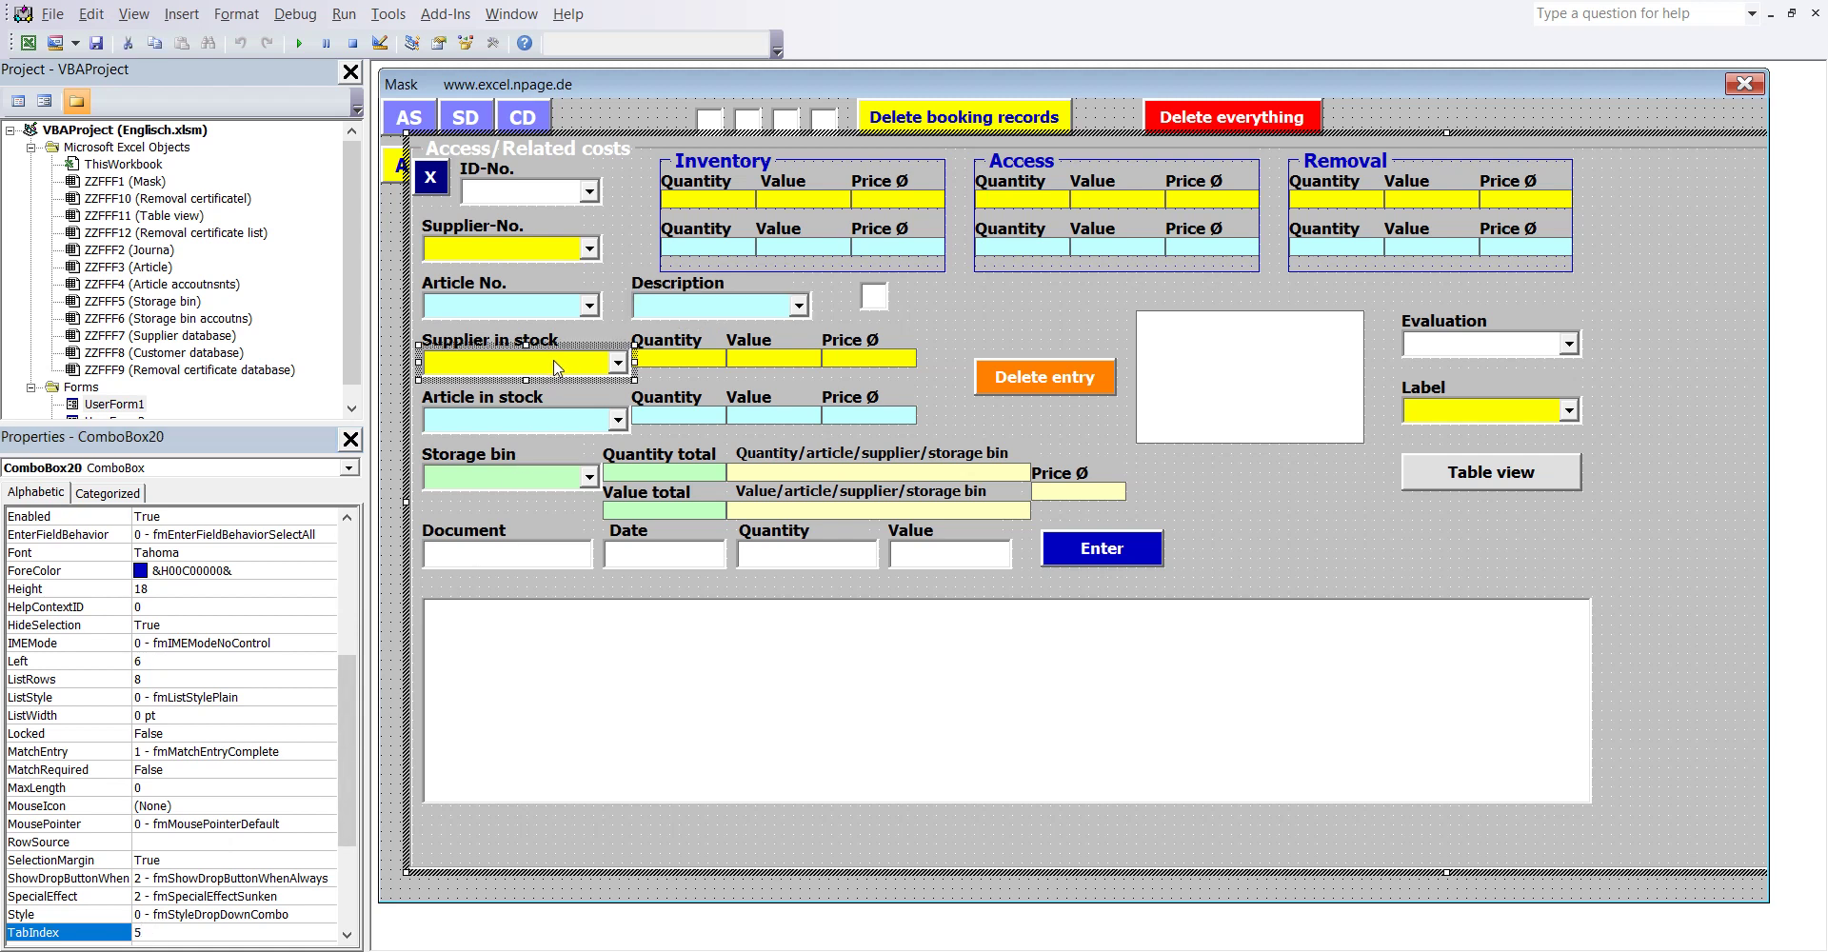
click(349, 467)
click(352, 471)
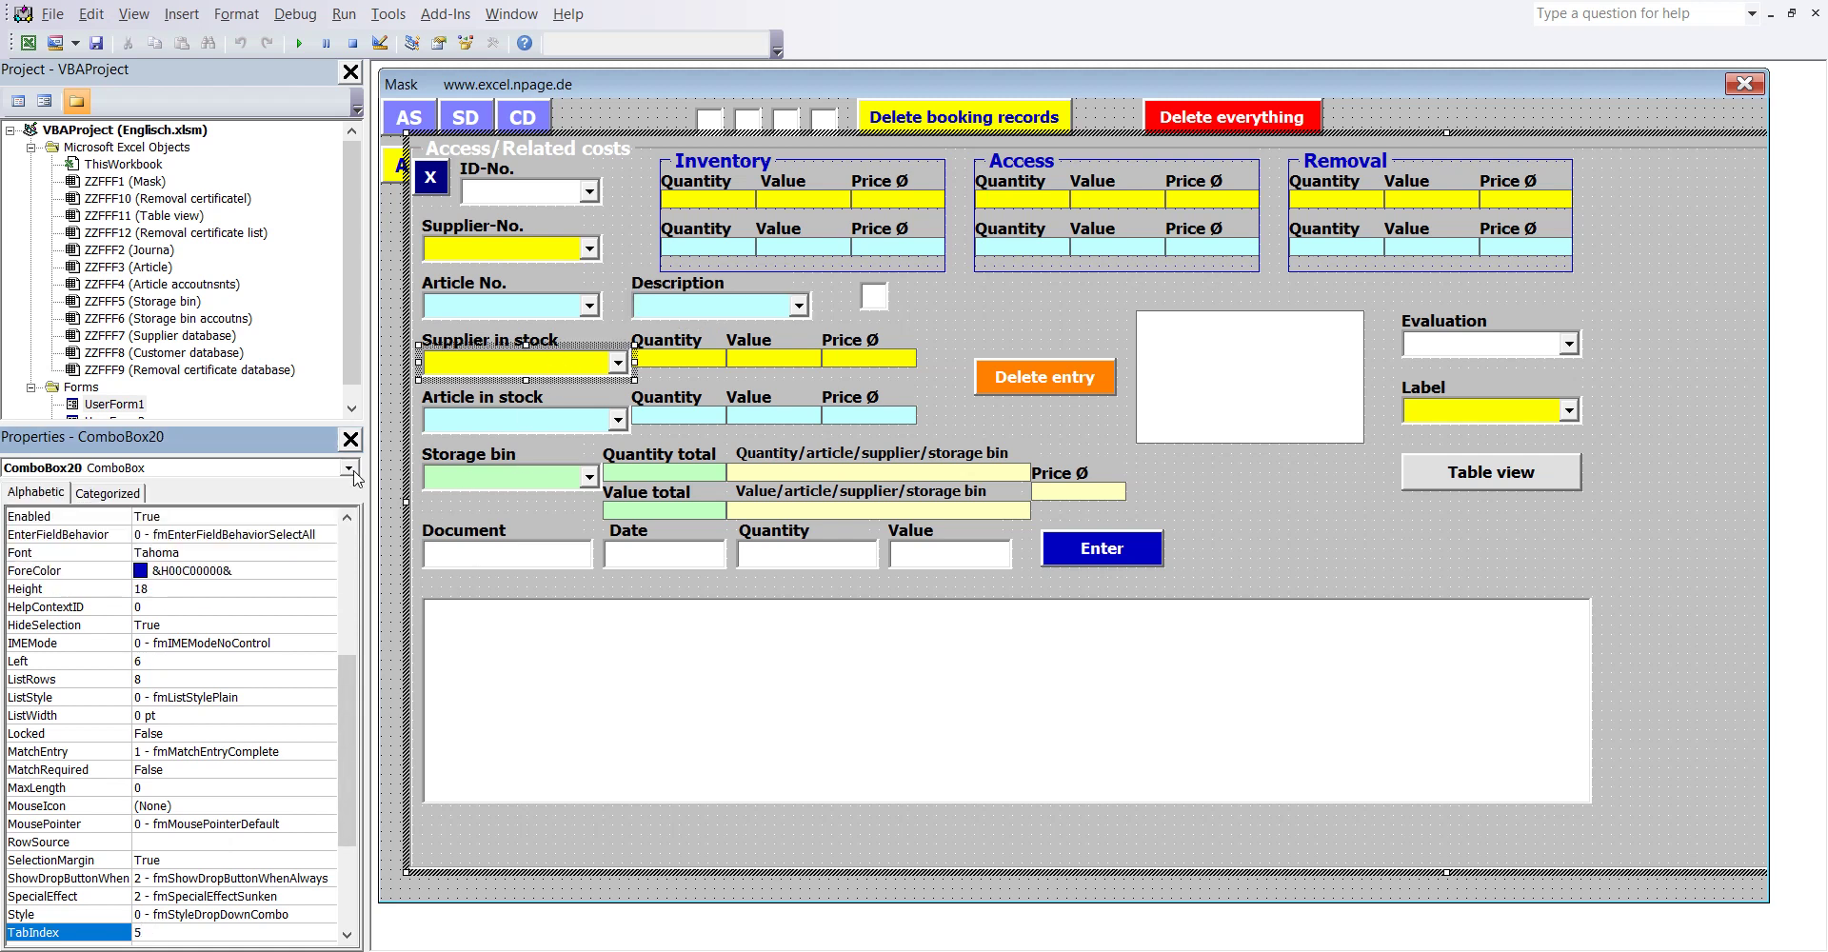
click(151, 932)
click(559, 420)
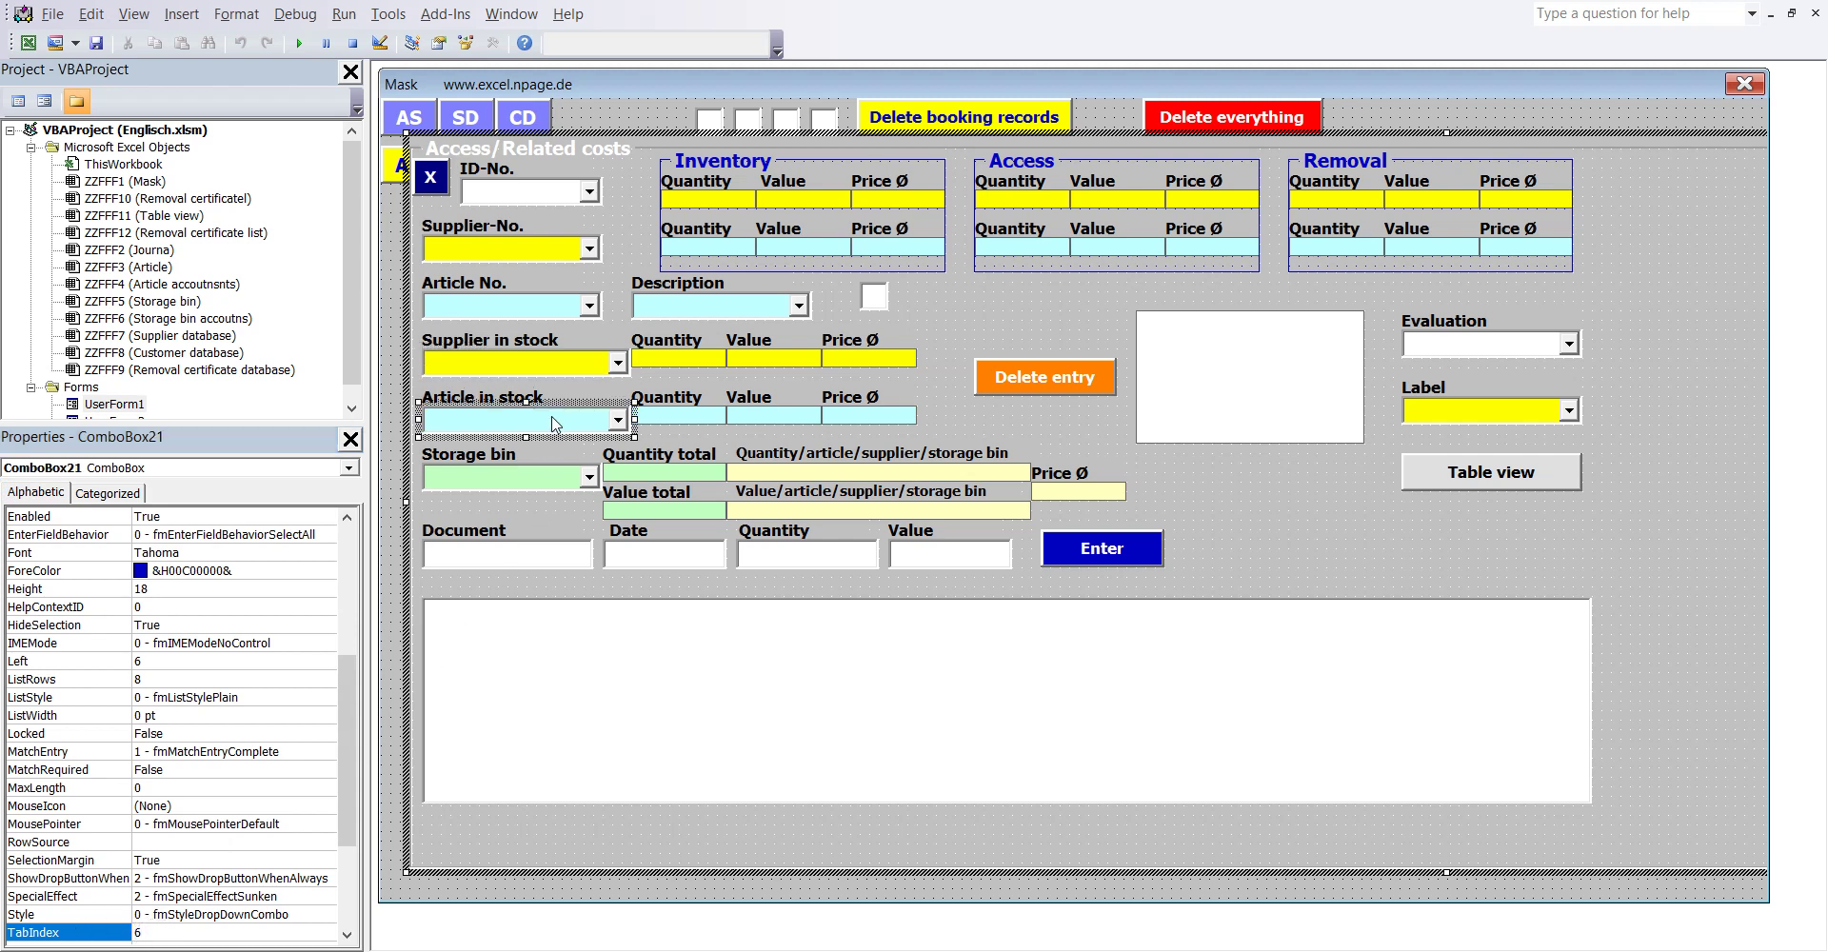
click(352, 468)
click(351, 468)
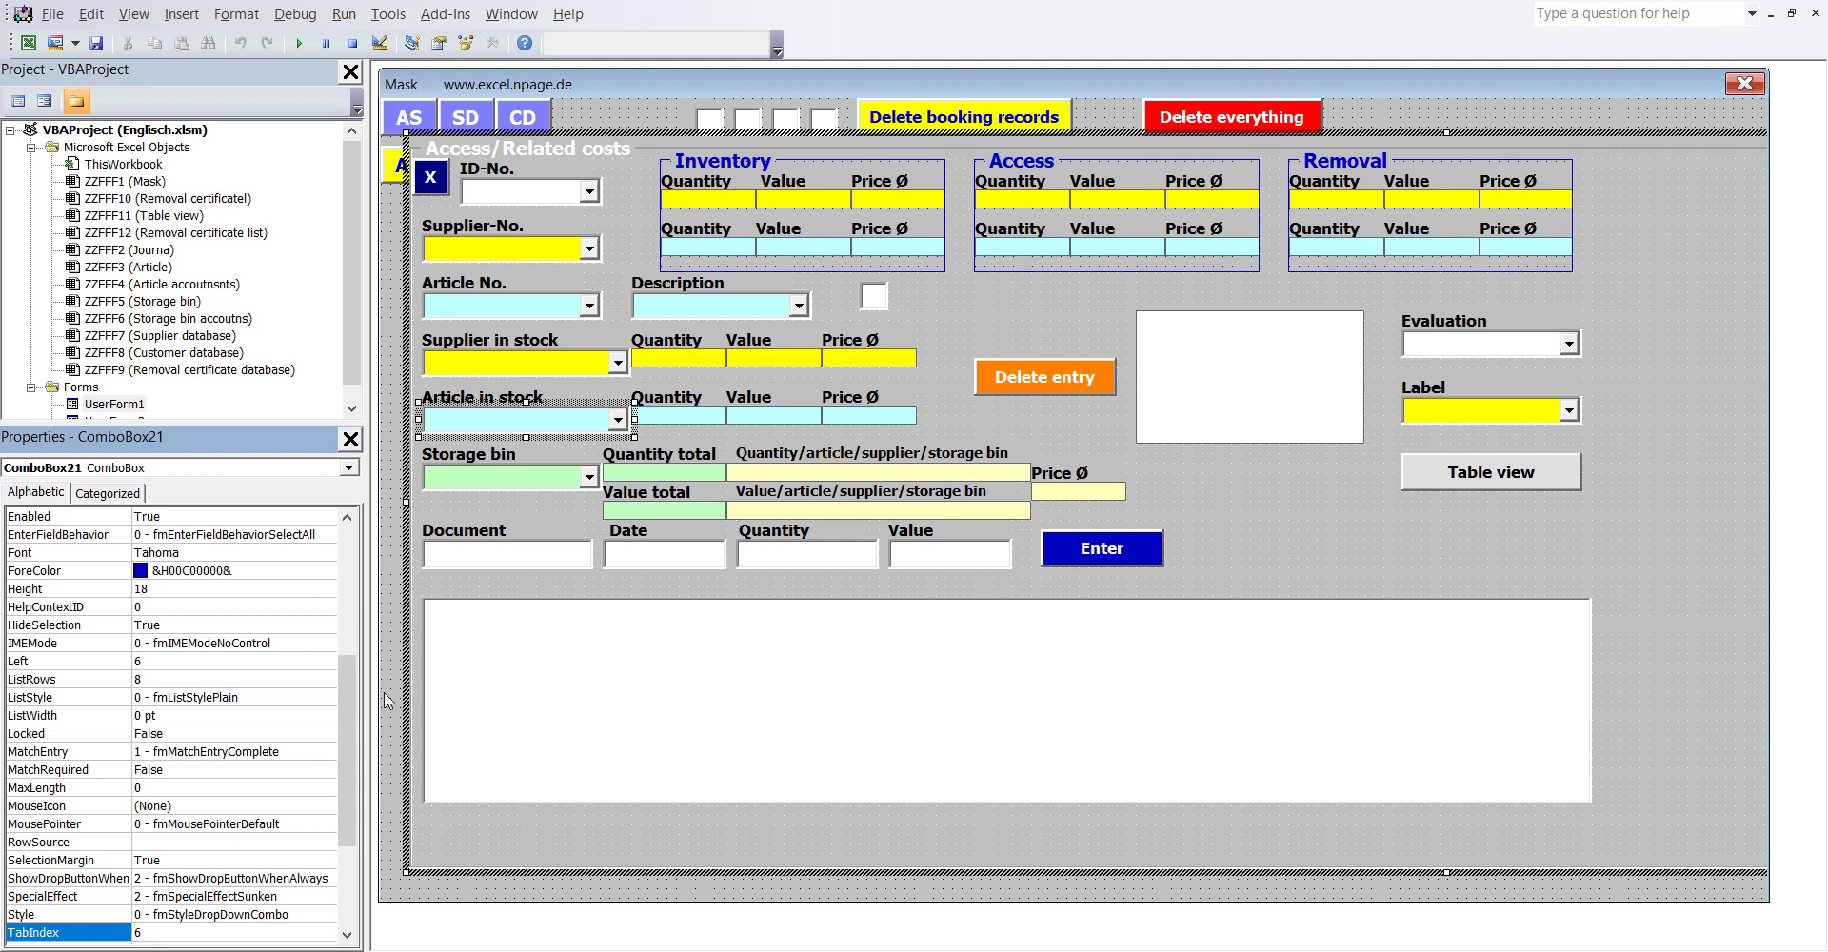
click(520, 485)
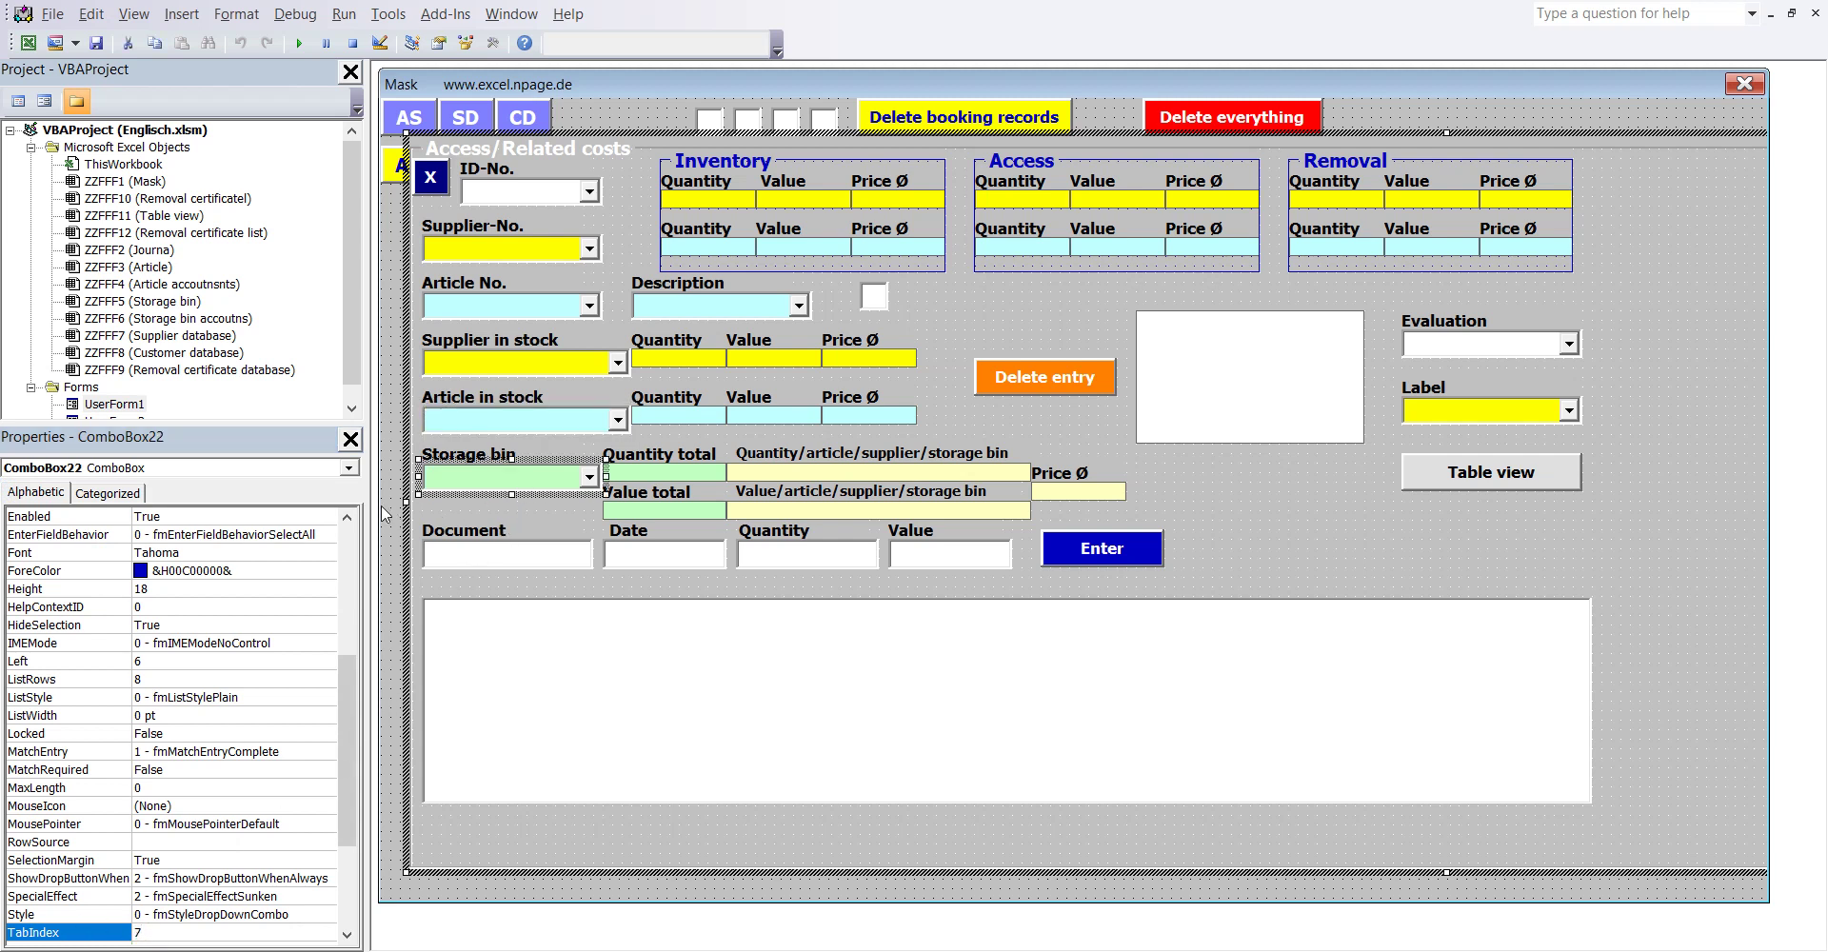
click(351, 469)
click(351, 469)
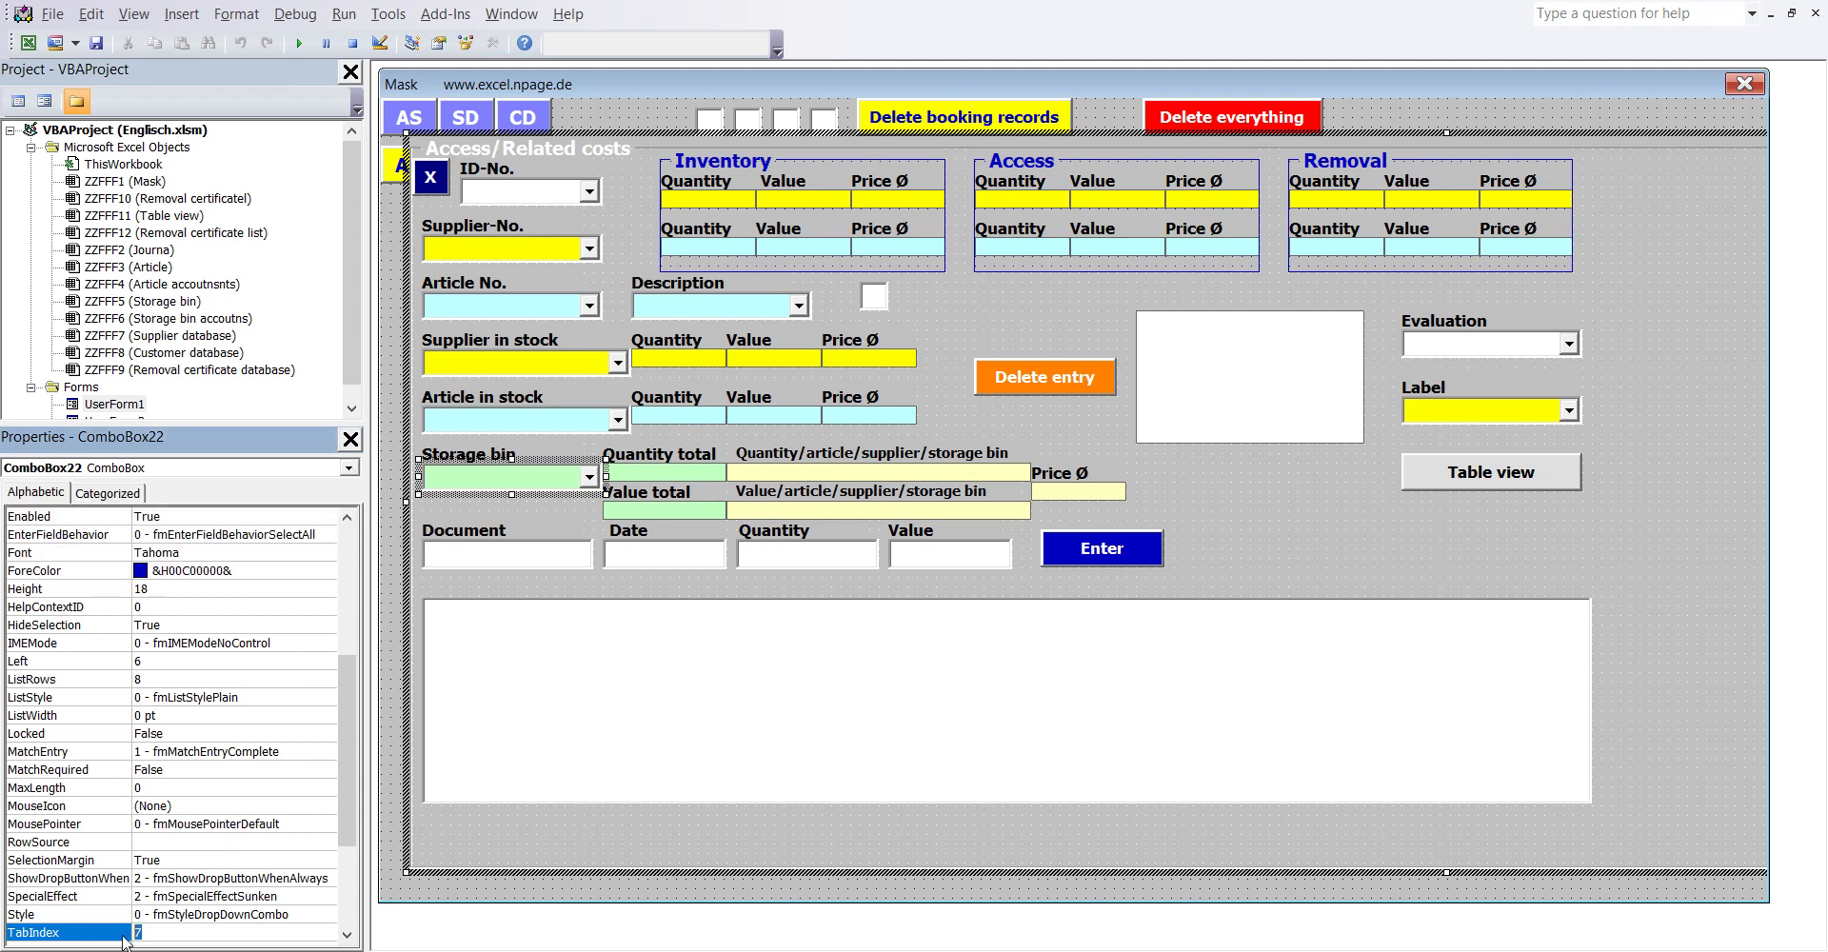
Step: Set the Document, Date and Quantity text boxes to TabIndex 8, 9 and 10
click(515, 555)
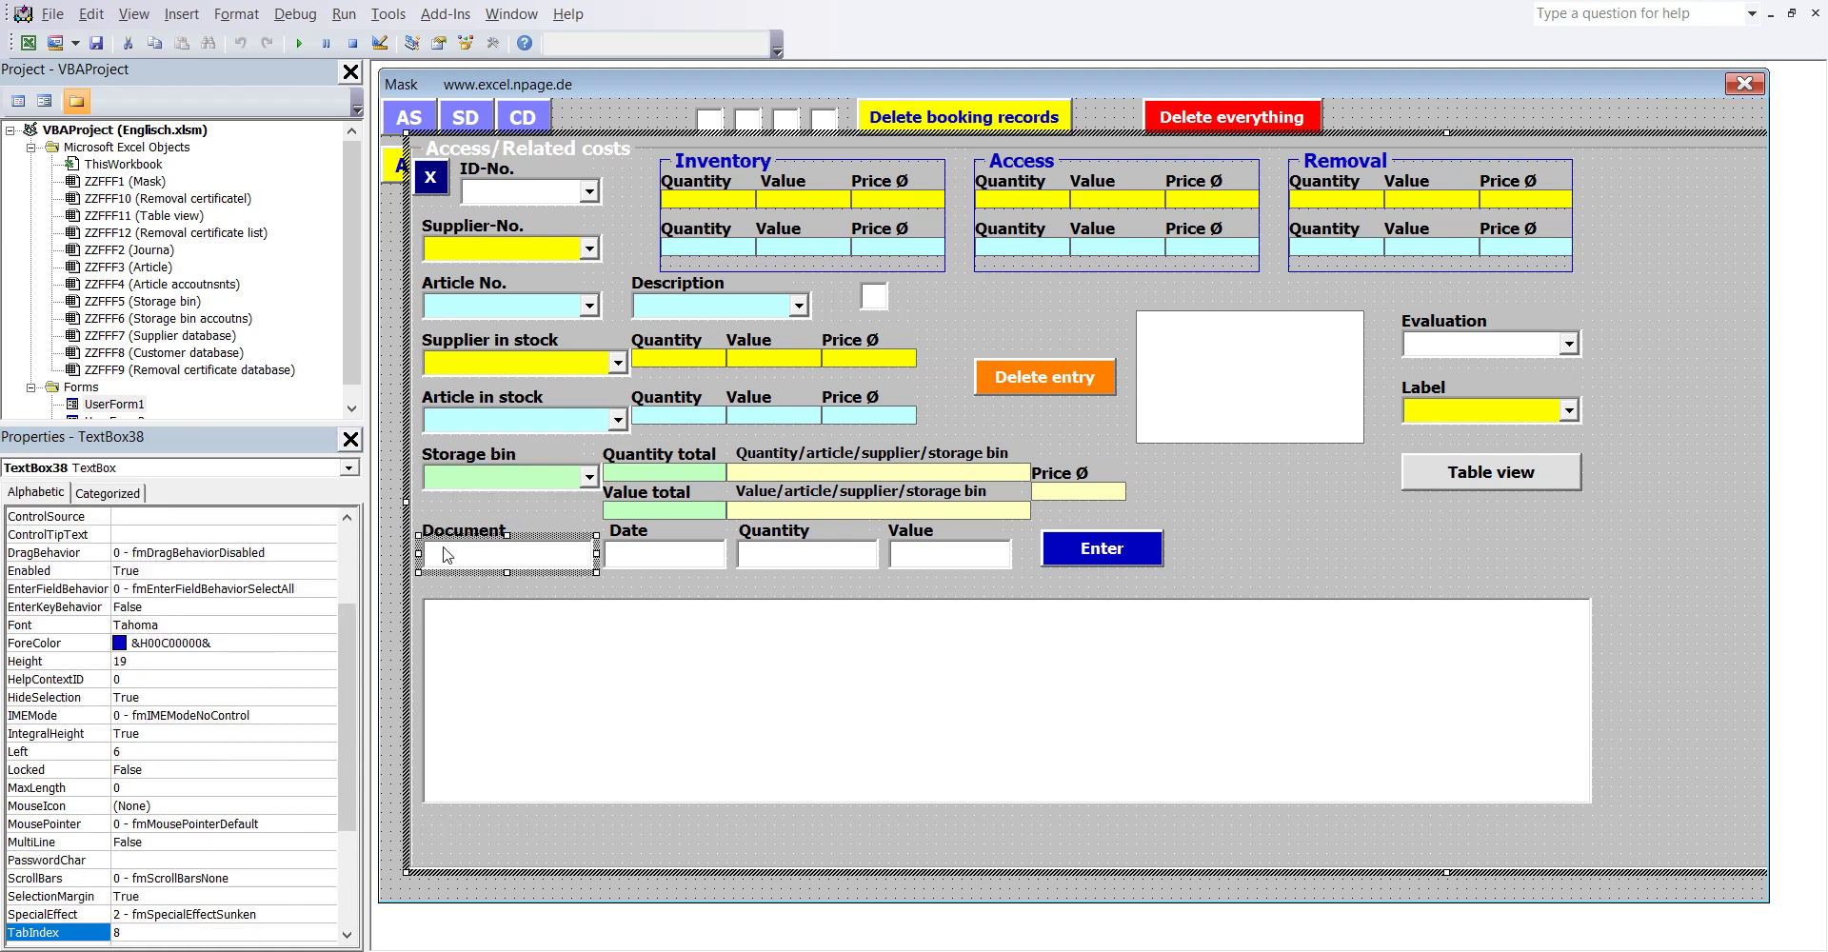
click(349, 468)
click(350, 468)
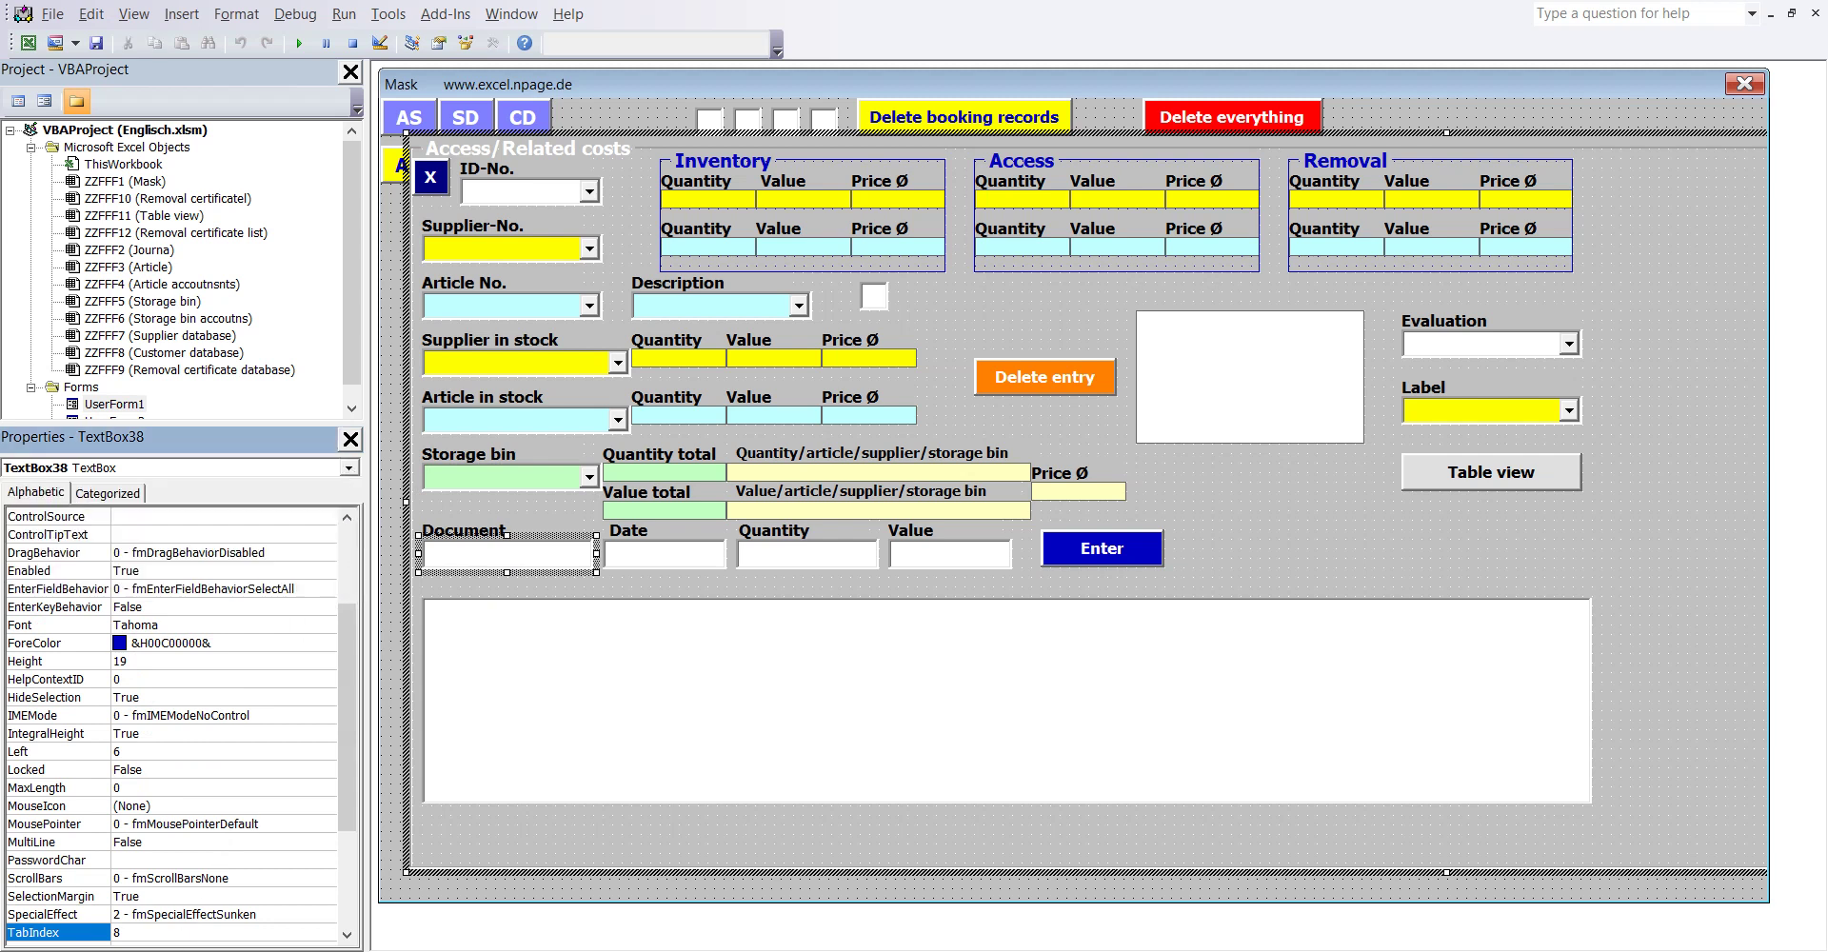
click(29, 932)
click(660, 572)
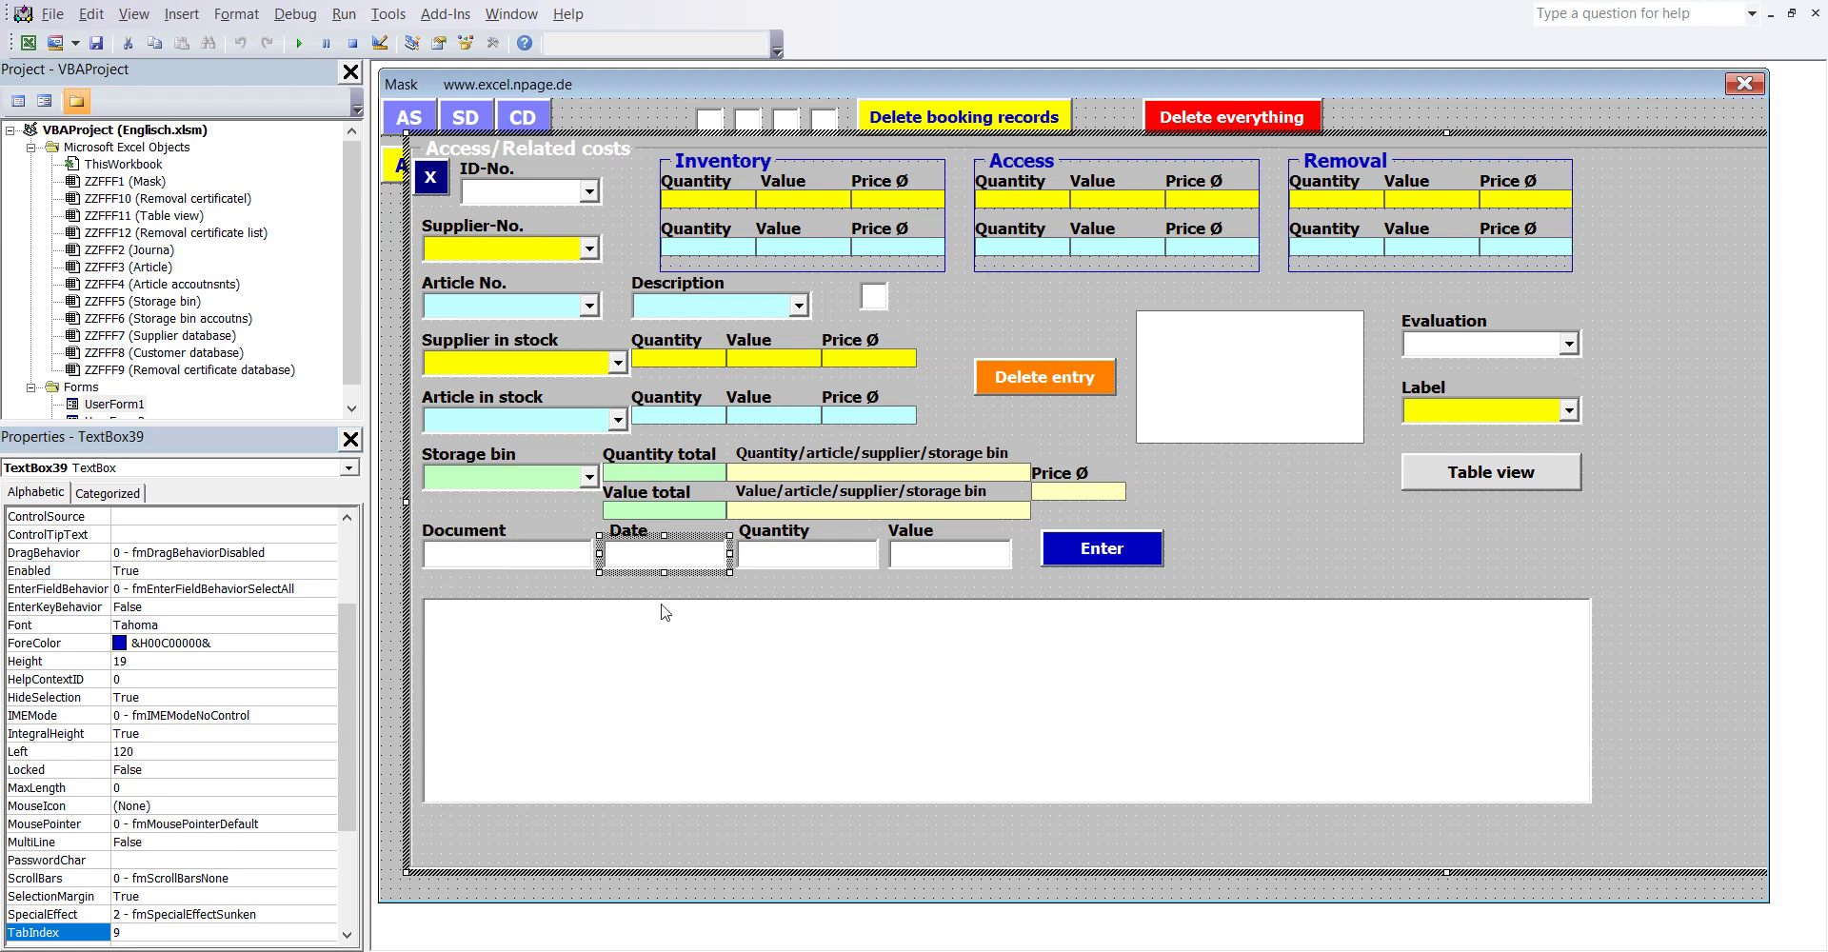
click(349, 468)
click(350, 468)
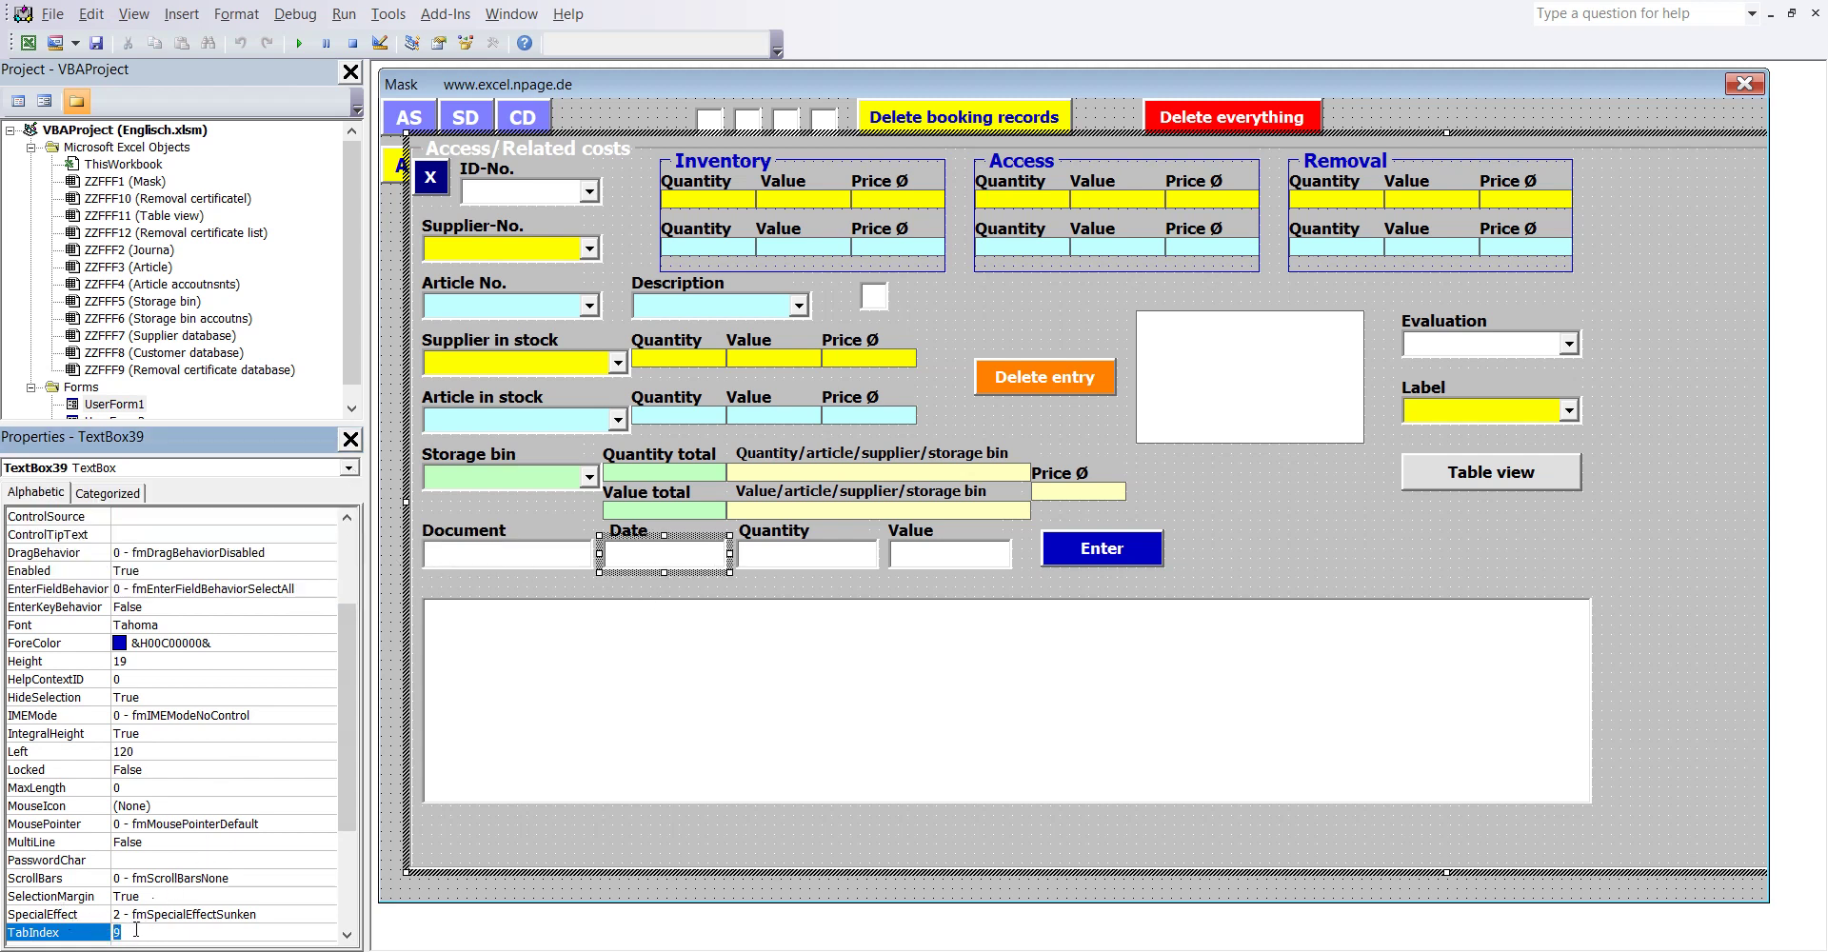
click(773, 560)
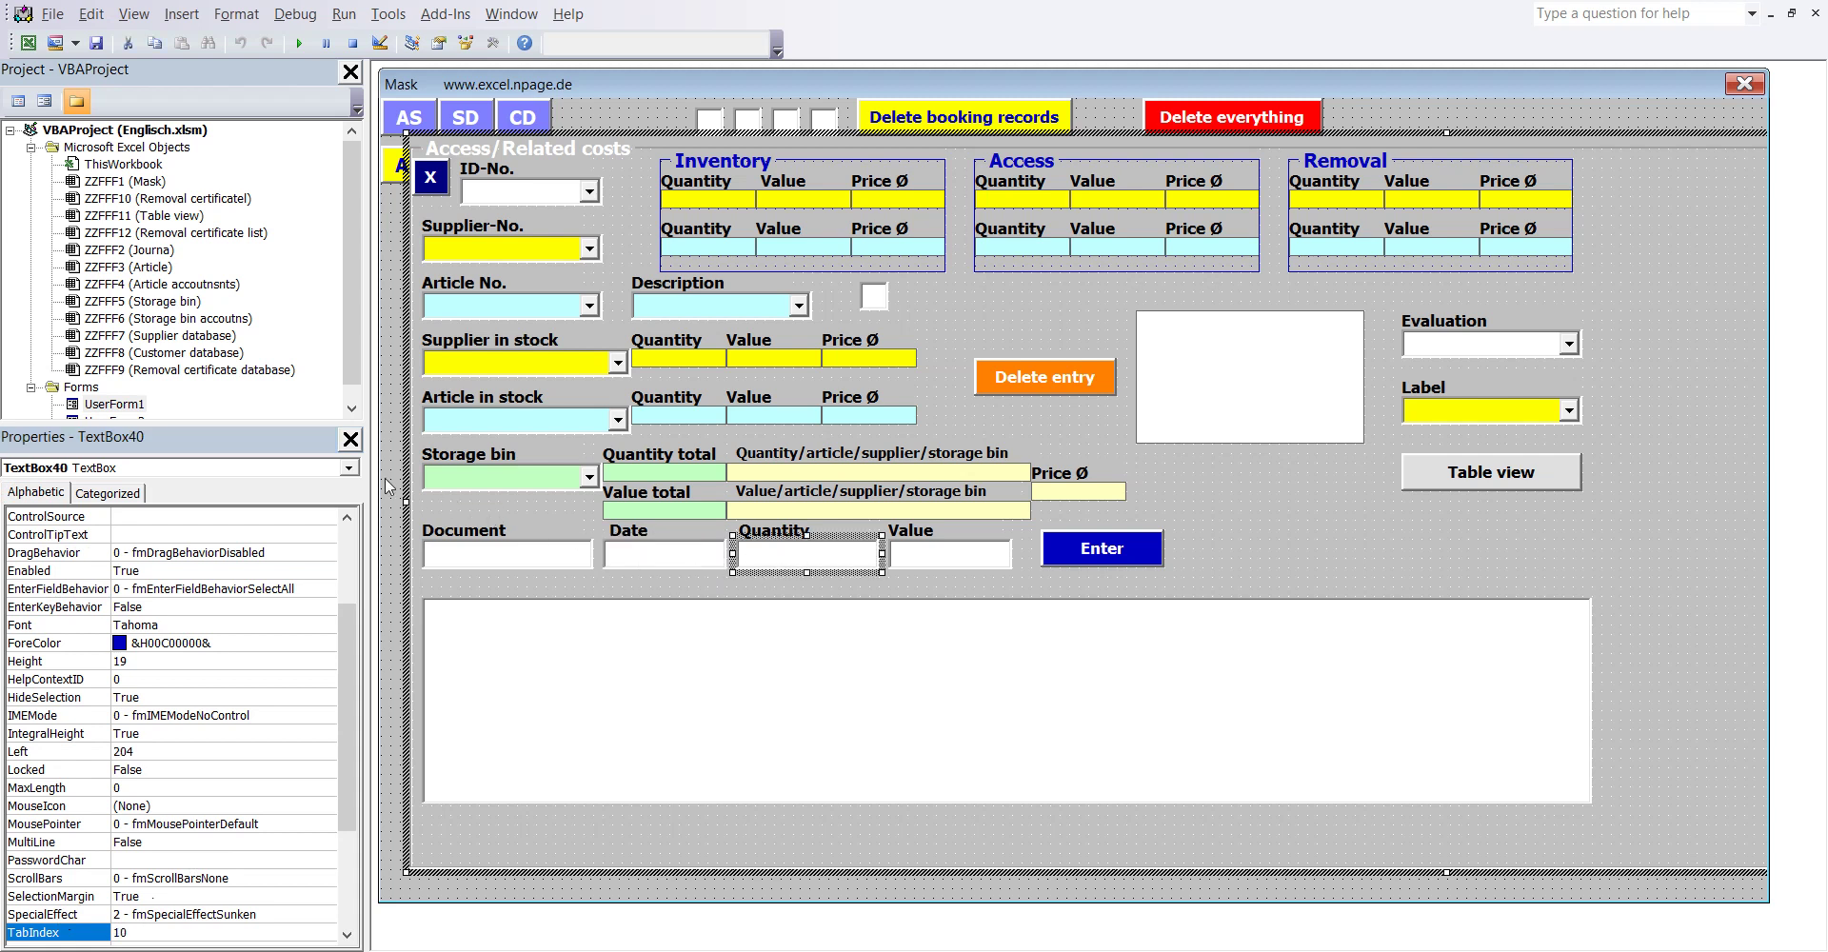
click(349, 468)
click(349, 469)
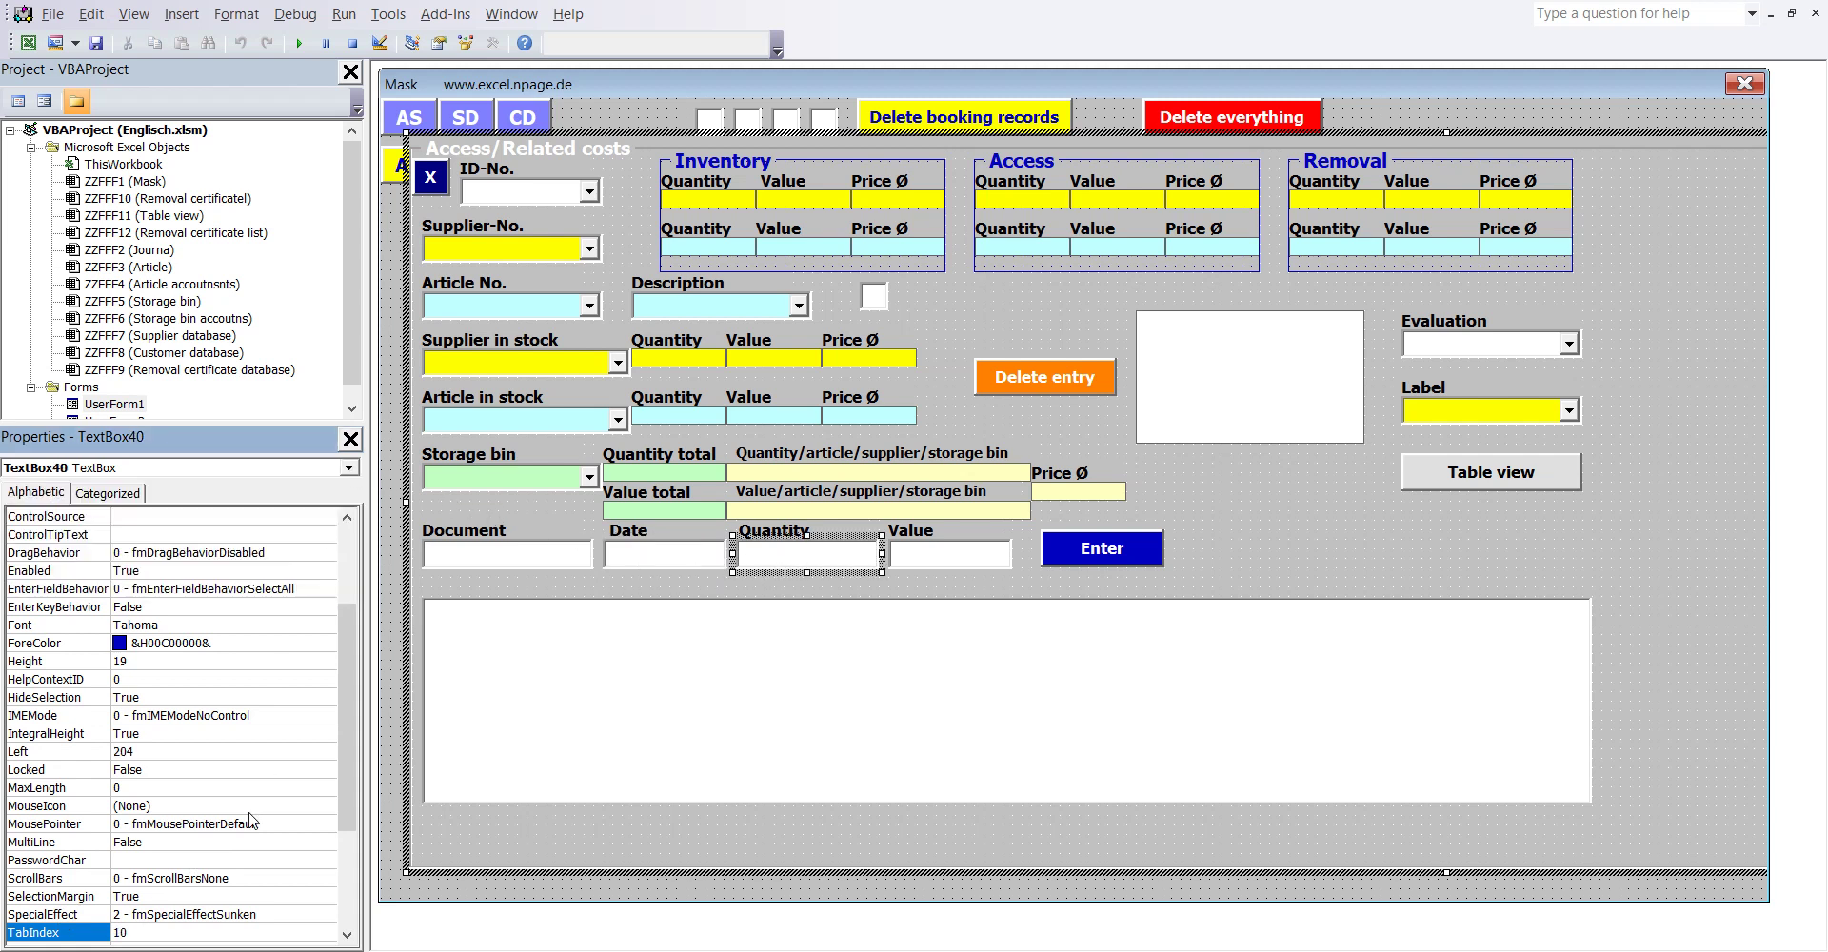
double_click(132, 931)
Step: Set Value to TabIndex 11 and the Enter button to 12, then trim A6's trailing empty line in Excel
click(931, 557)
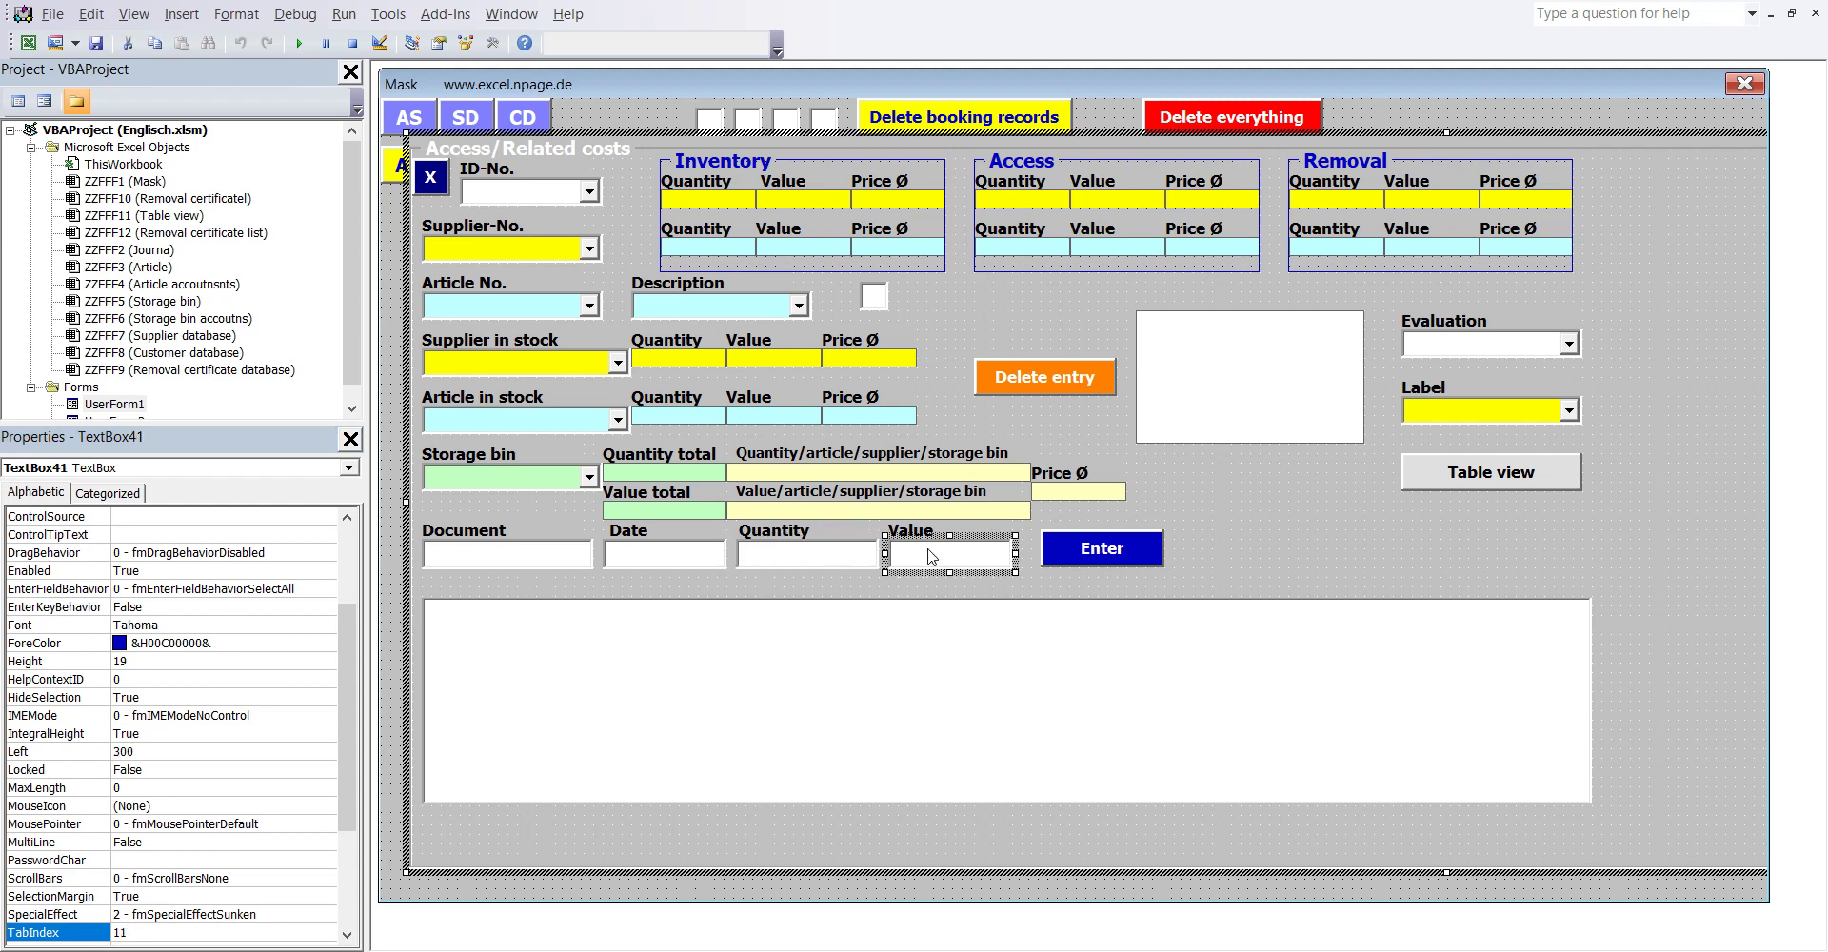
click(351, 468)
click(351, 467)
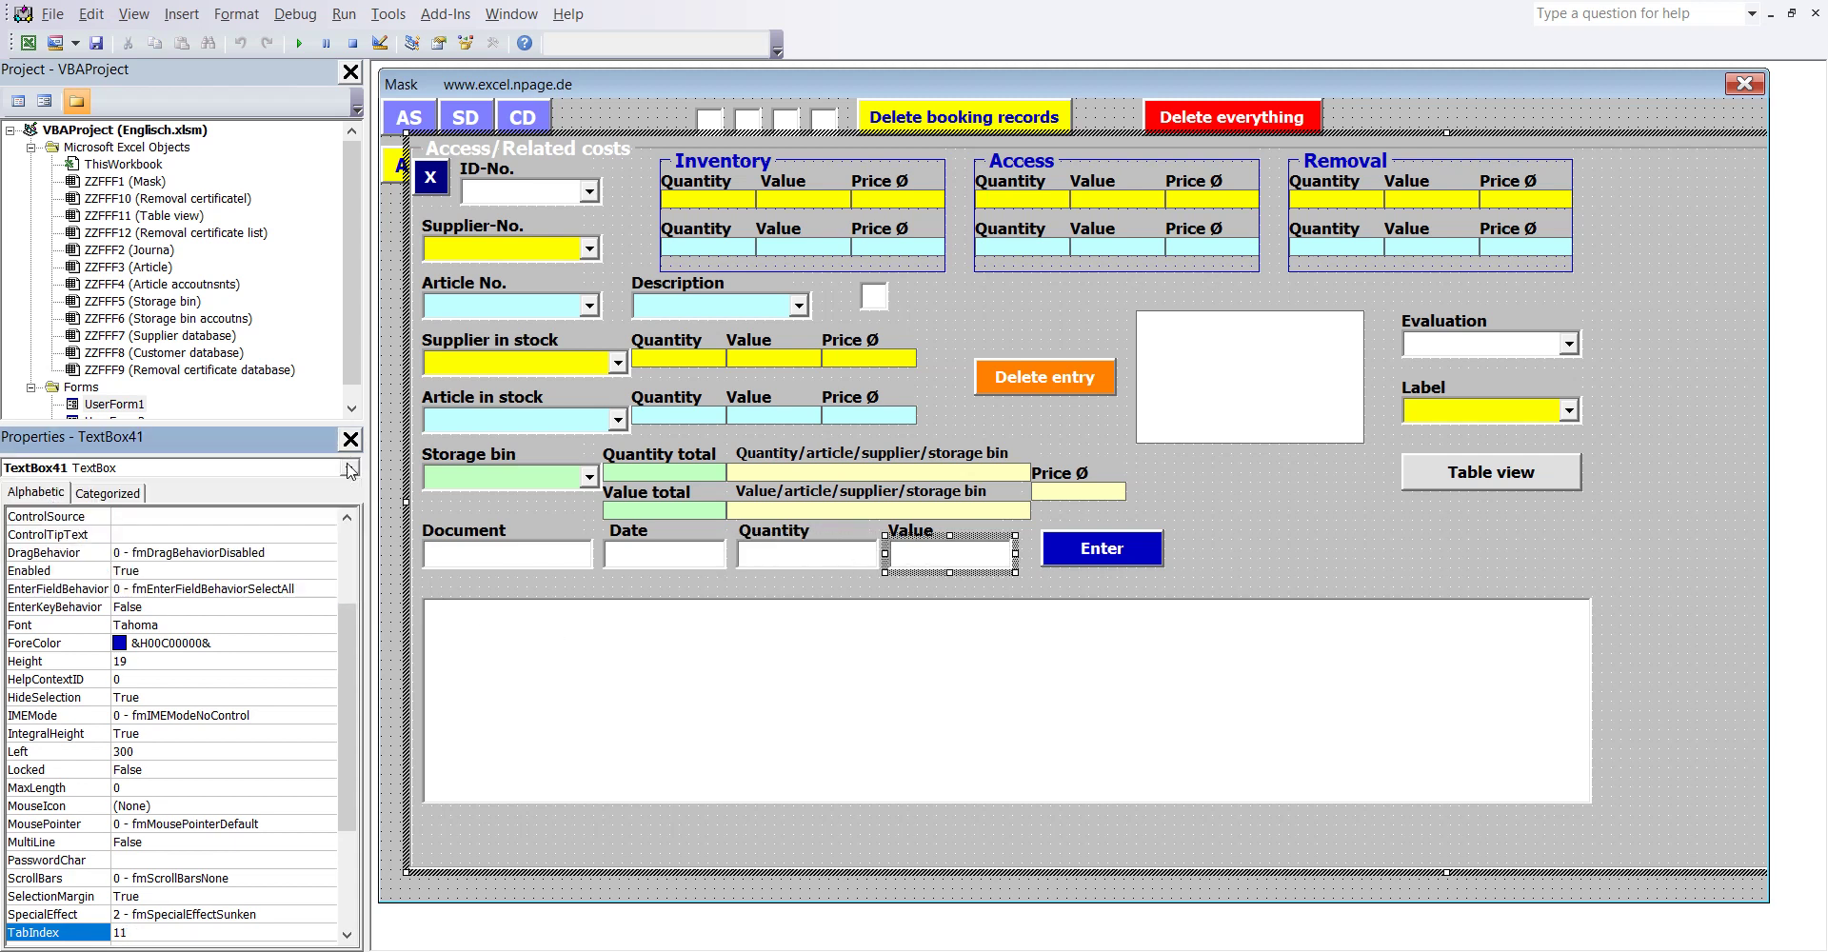
click(143, 931)
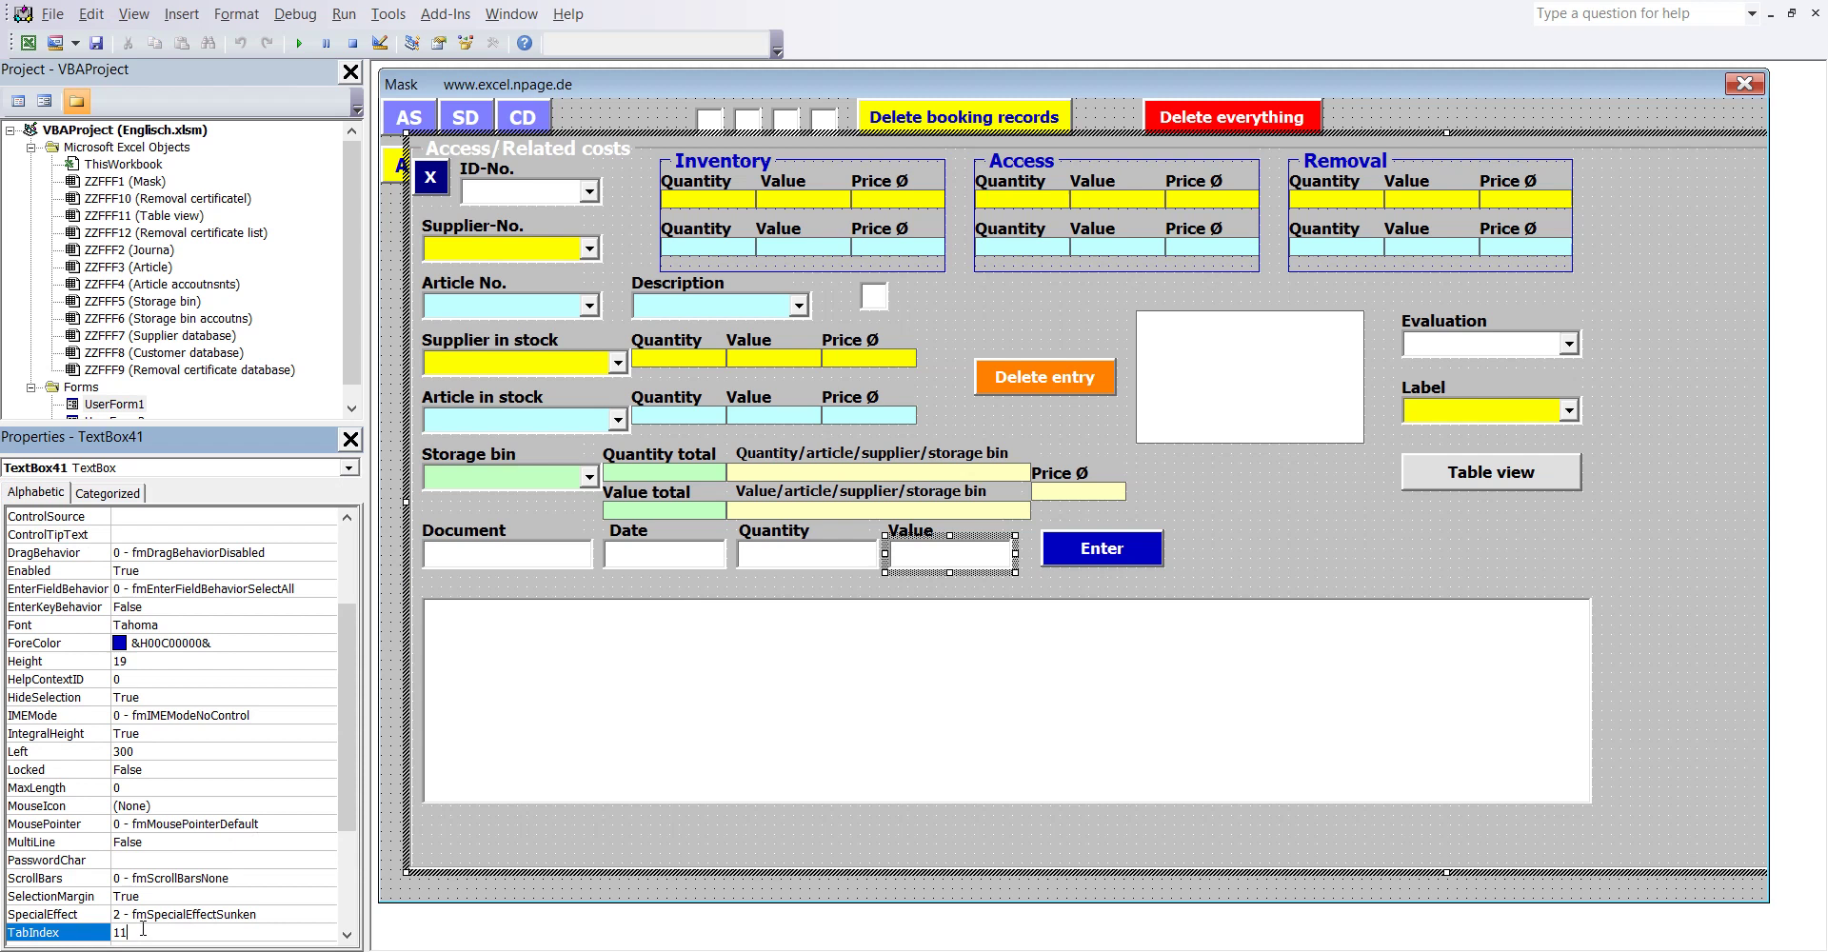
click(1133, 554)
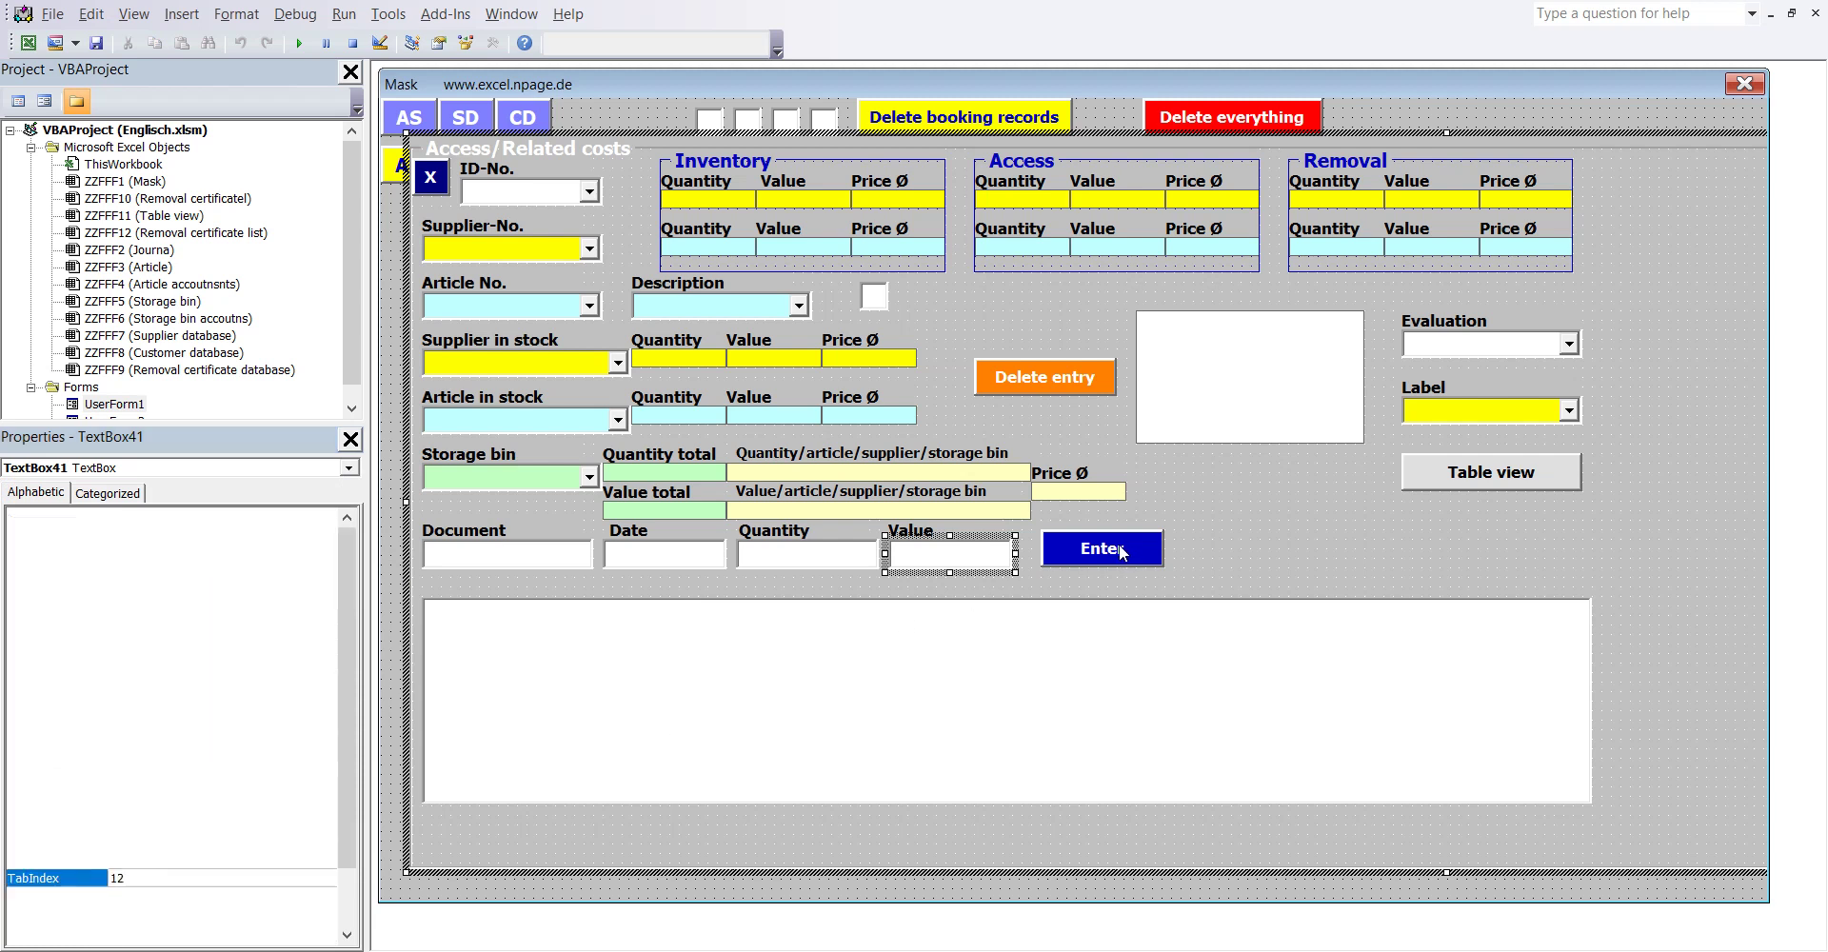
click(350, 468)
click(349, 467)
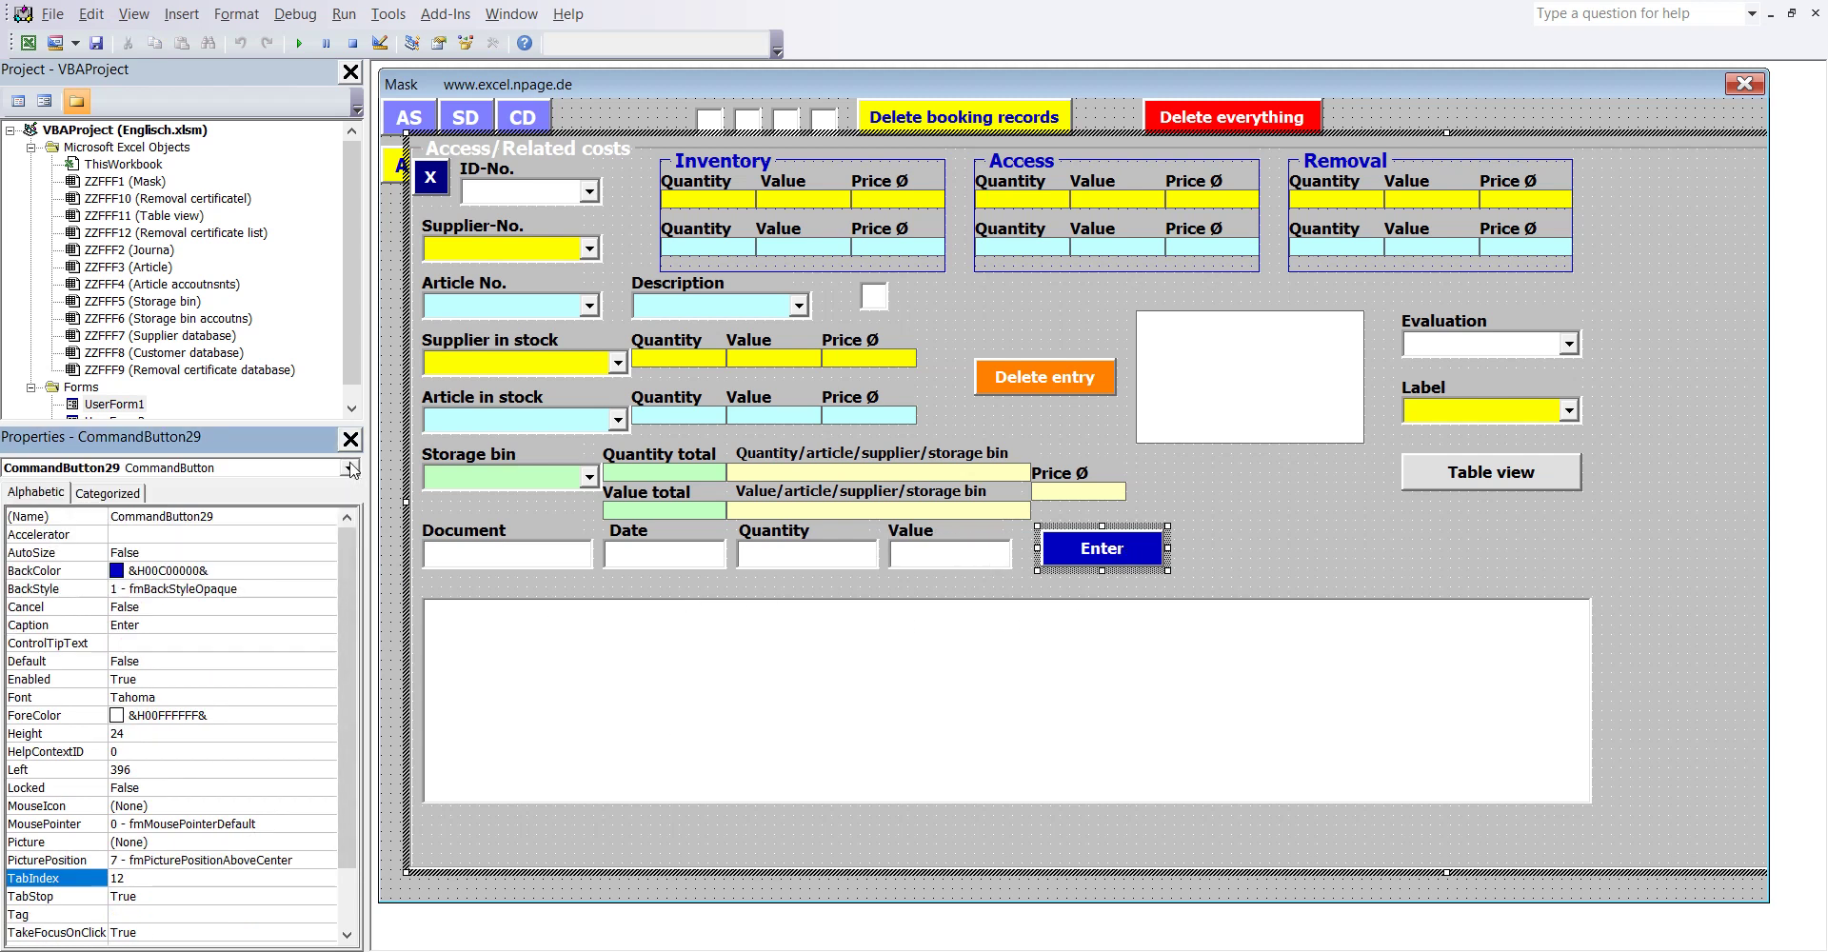
double_click(131, 880)
click(657, 867)
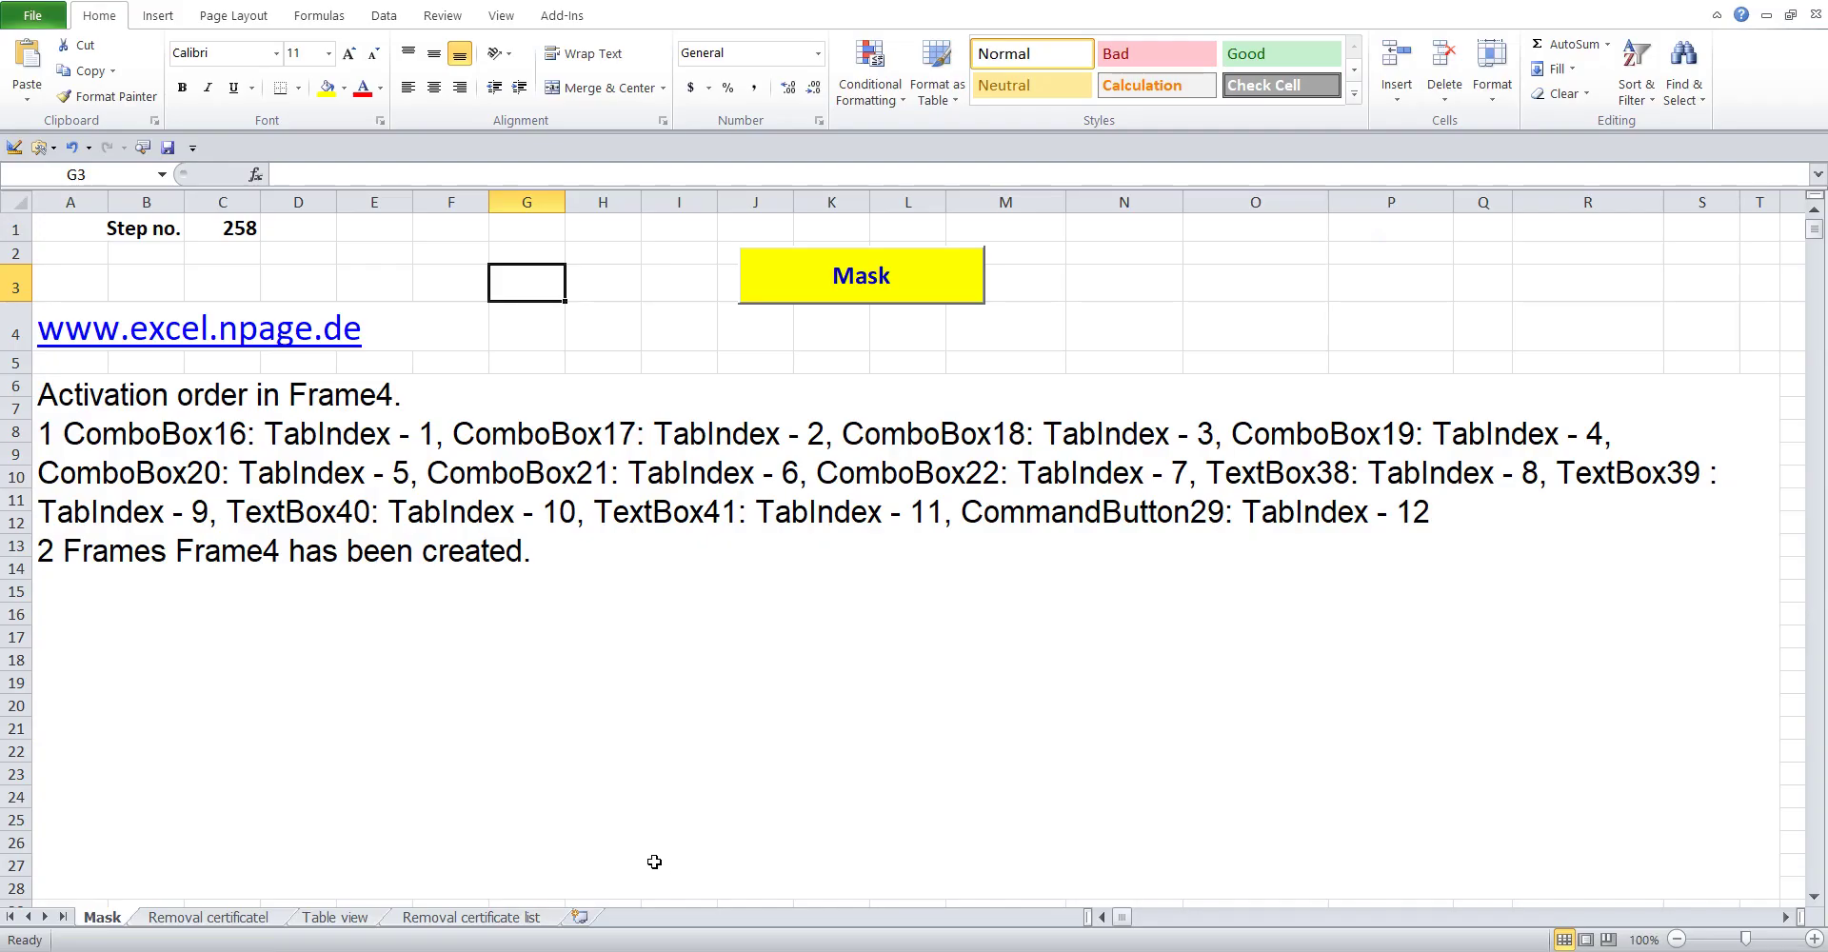
key(BackSpace)
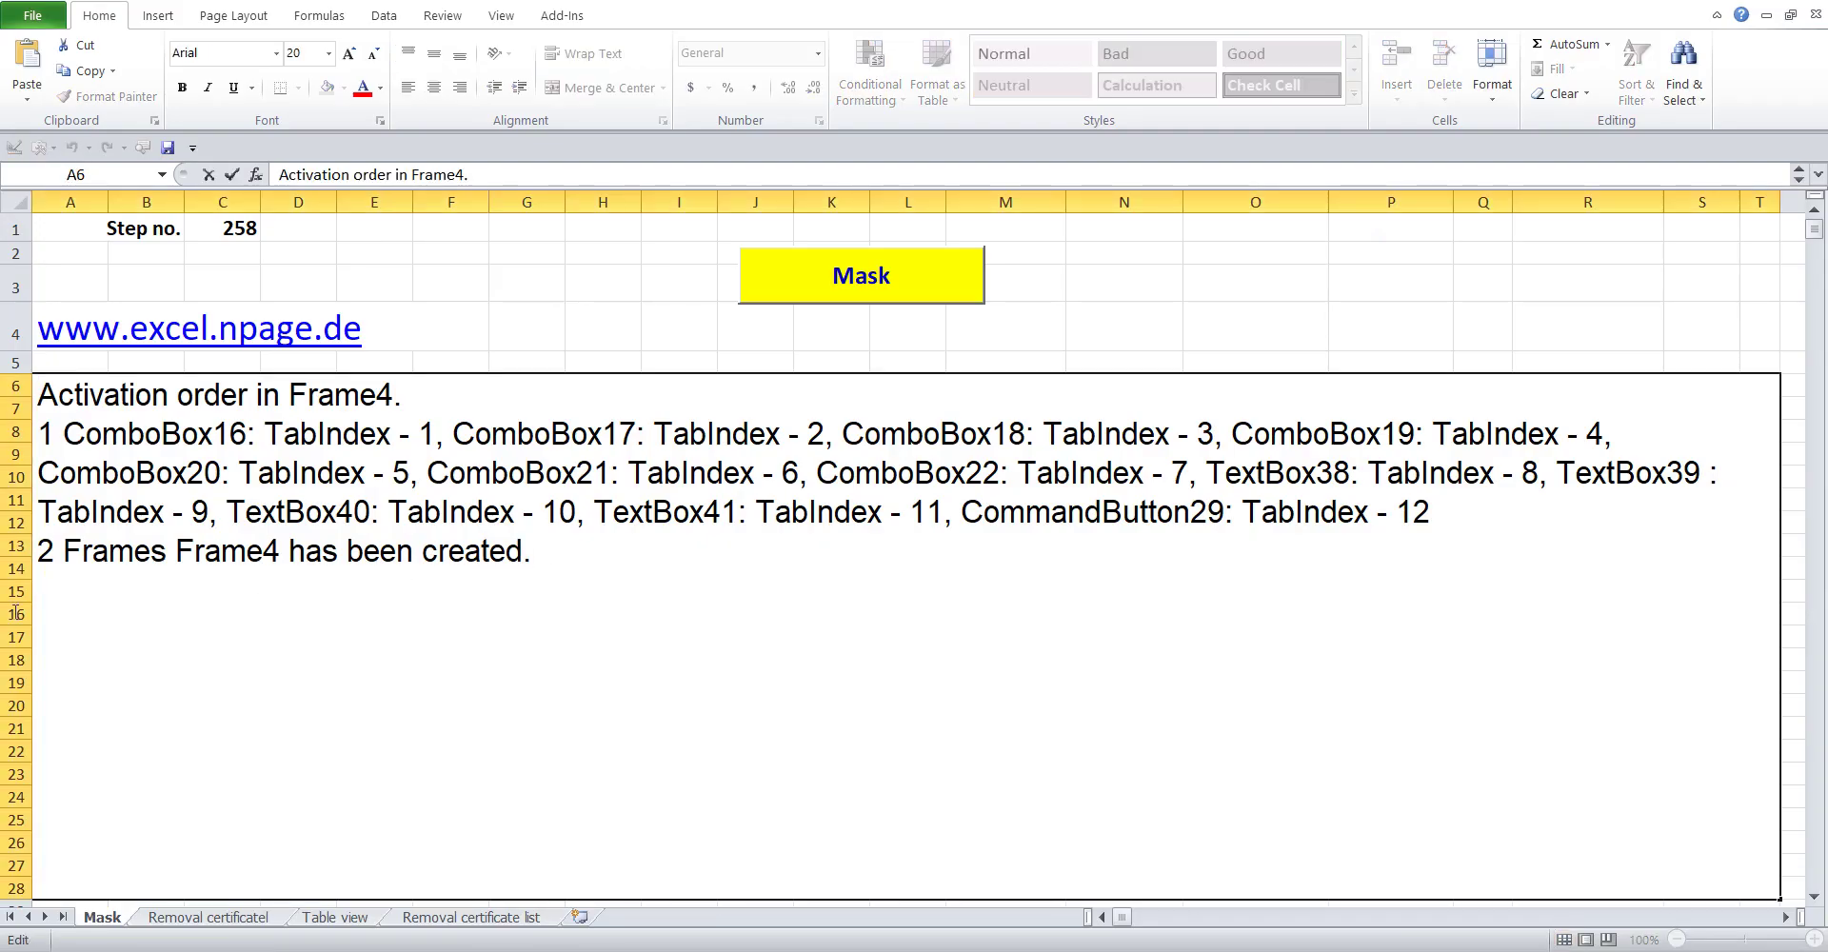